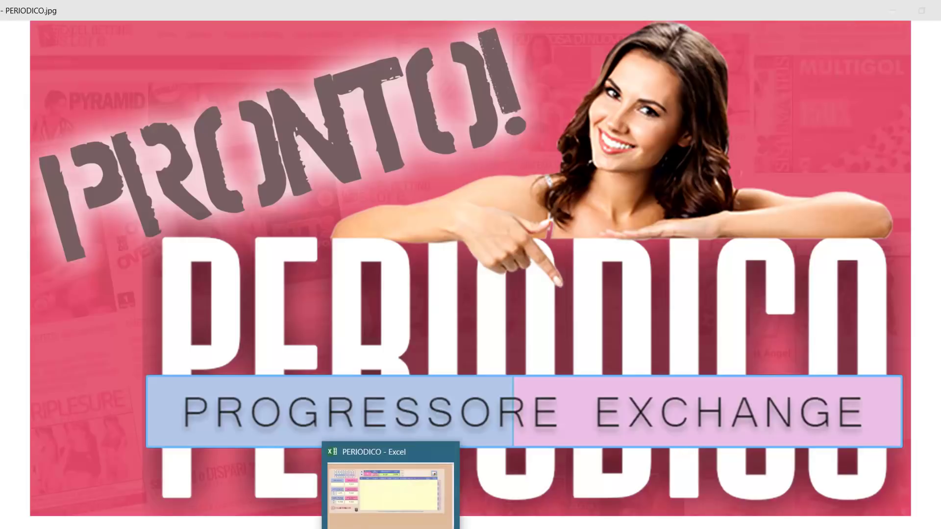
# Switch from the Photos viewer to the PERIODICO Excel workbook.
pyautogui.click(387, 509)
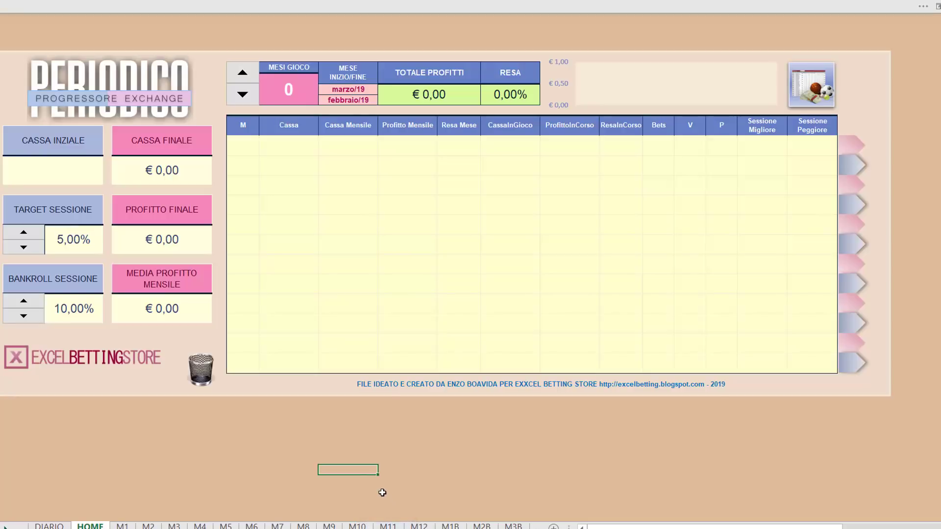
pyautogui.click(426, 454)
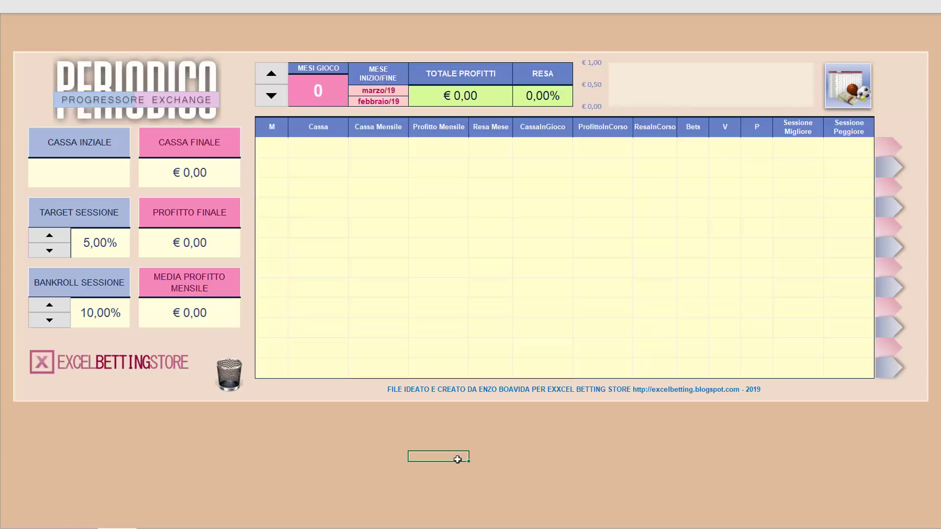
# Enter 100 as the CASSA INIZIALE starting bankroll, so it shows € 100,00.
pyautogui.click(357, 464)
pyautogui.click(301, 456)
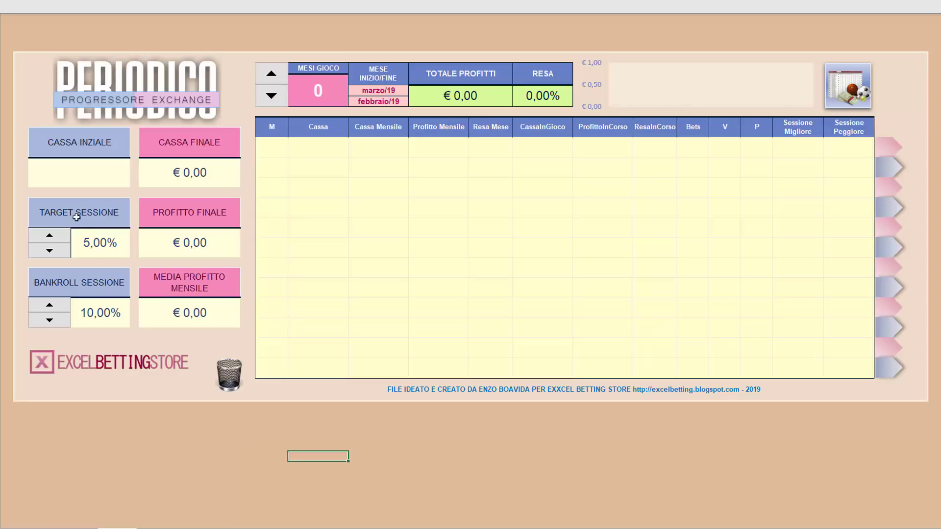
pyautogui.click(52, 168)
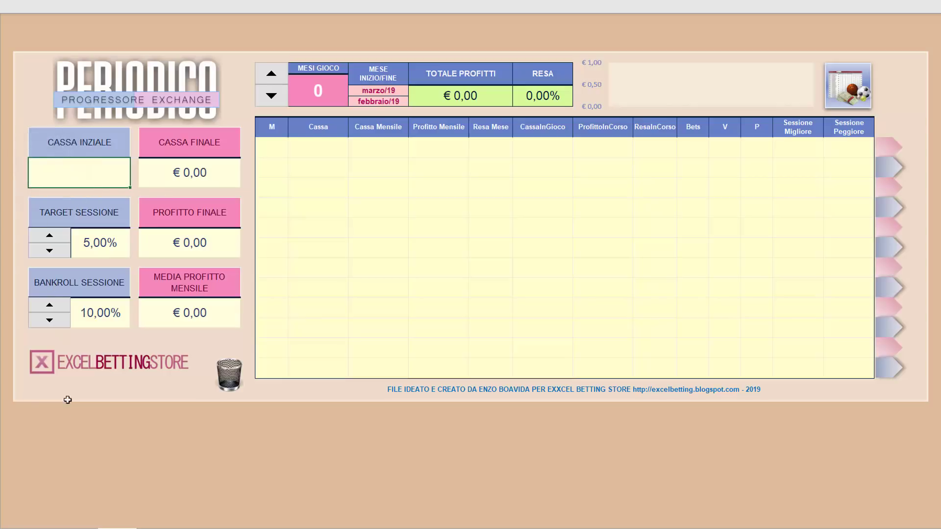
pyautogui.write('100')
pyautogui.press('Return')
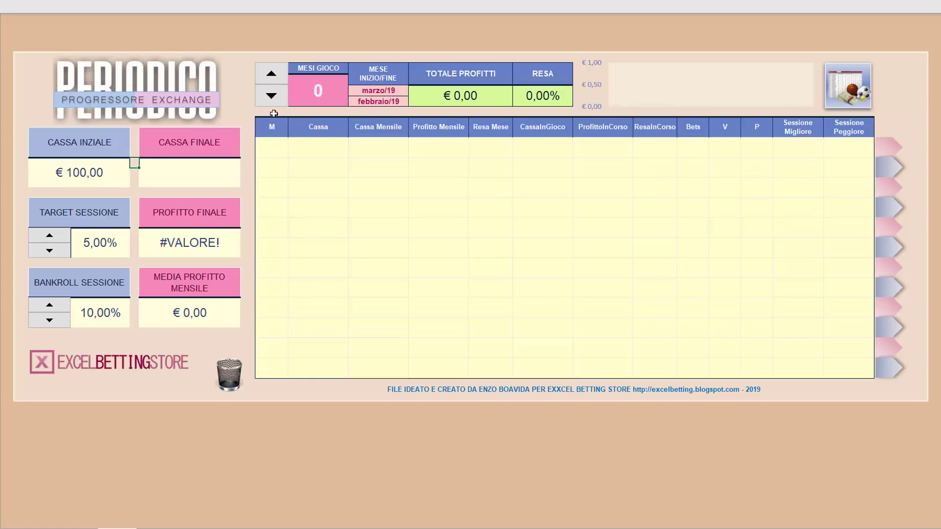
# Raise MESI GIOCO to 5 so the period table runs marzo/19 to luglio/19.
pyautogui.click(274, 79)
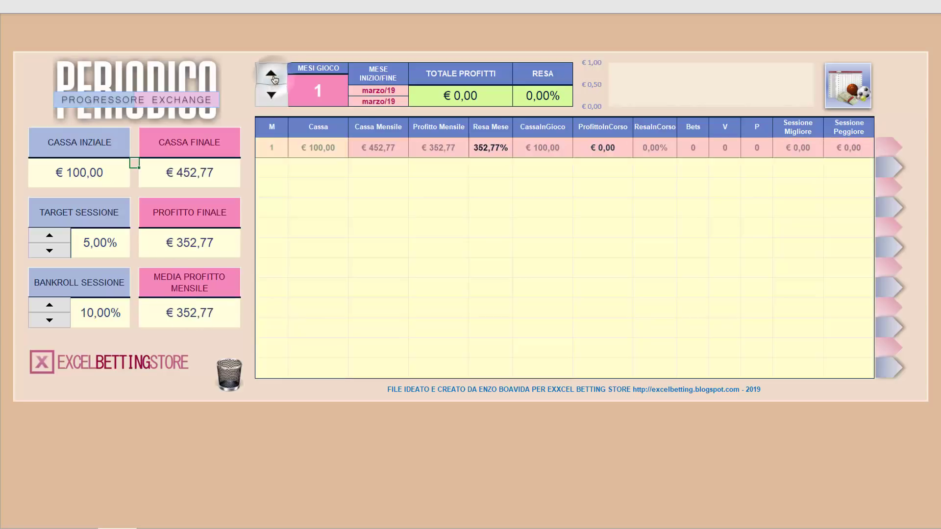
pyautogui.click(273, 79)
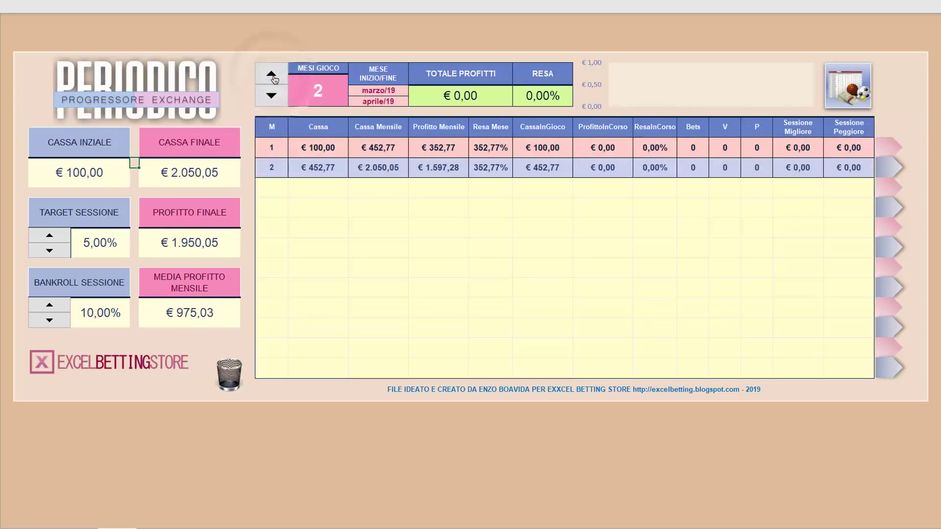
pyautogui.click(271, 75)
pyautogui.click(273, 80)
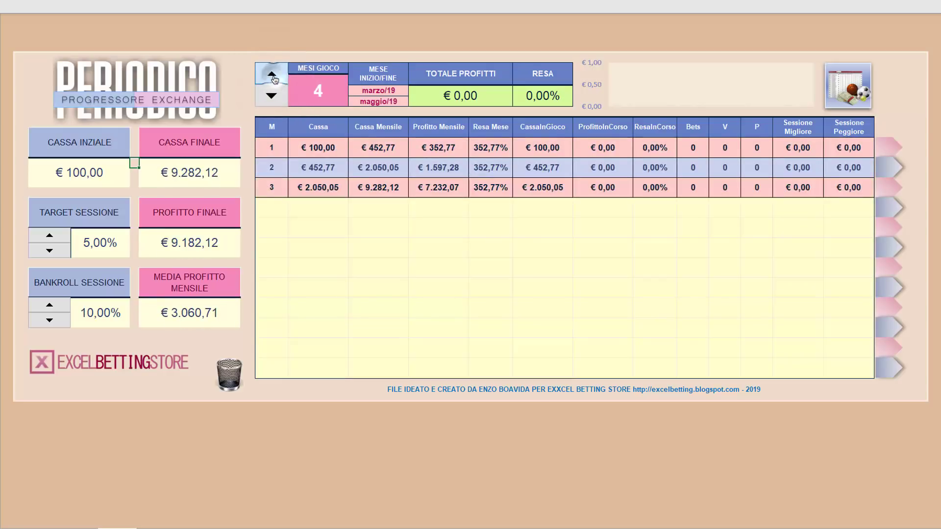
pyautogui.click(273, 79)
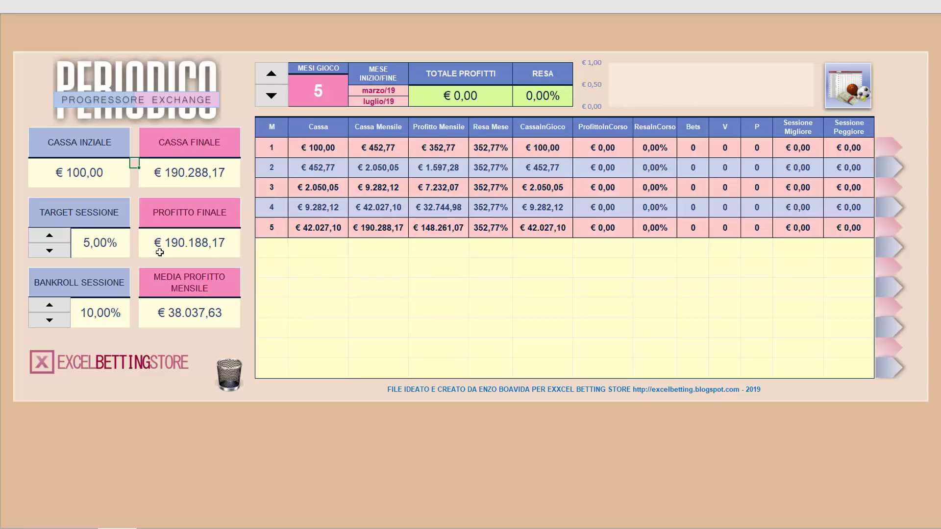
pyautogui.click(63, 169)
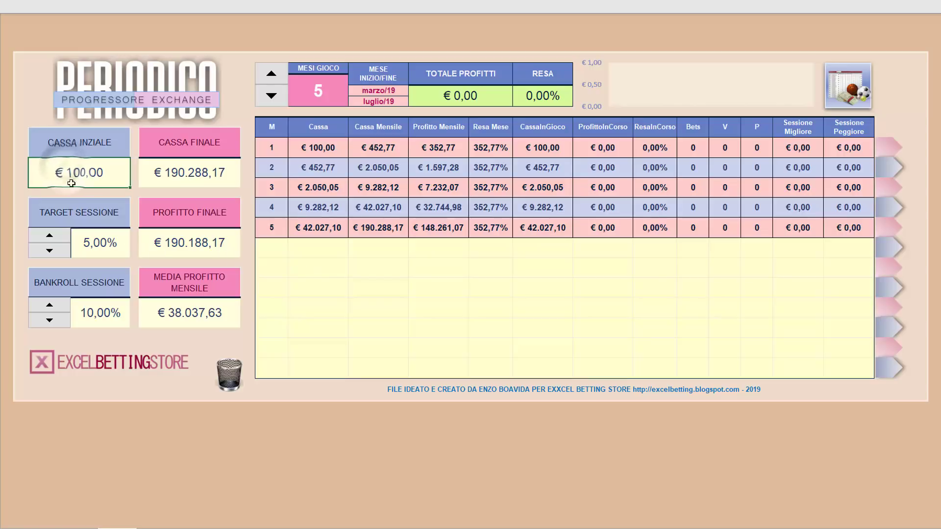
pyautogui.click(93, 243)
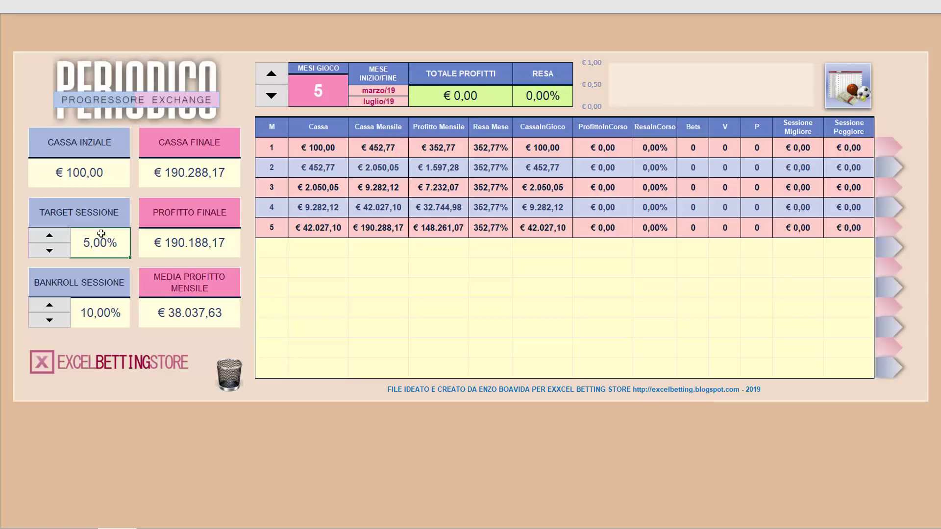
# Set the session target to 3,00%, bringing profitto finale down to € 9.625,84.
pyautogui.click(48, 241)
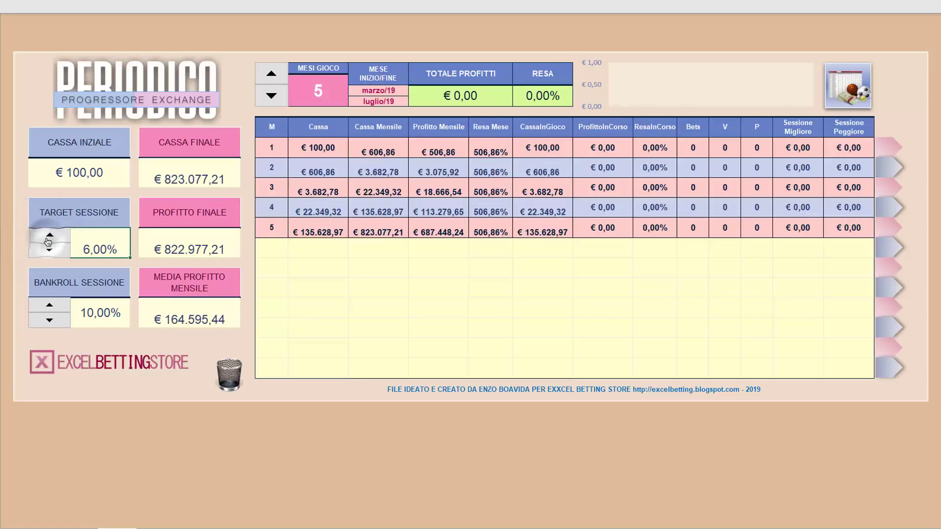
pyautogui.click(49, 237)
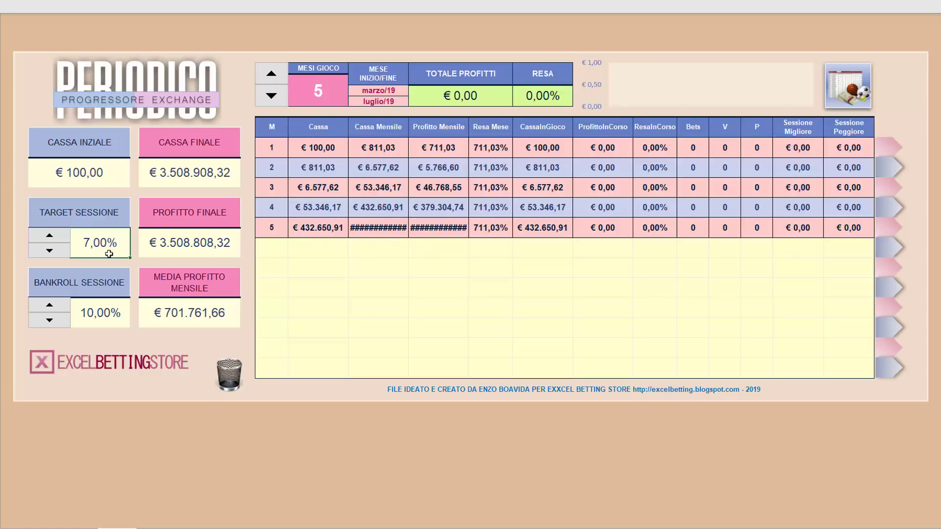
pyautogui.click(49, 252)
pyautogui.click(49, 251)
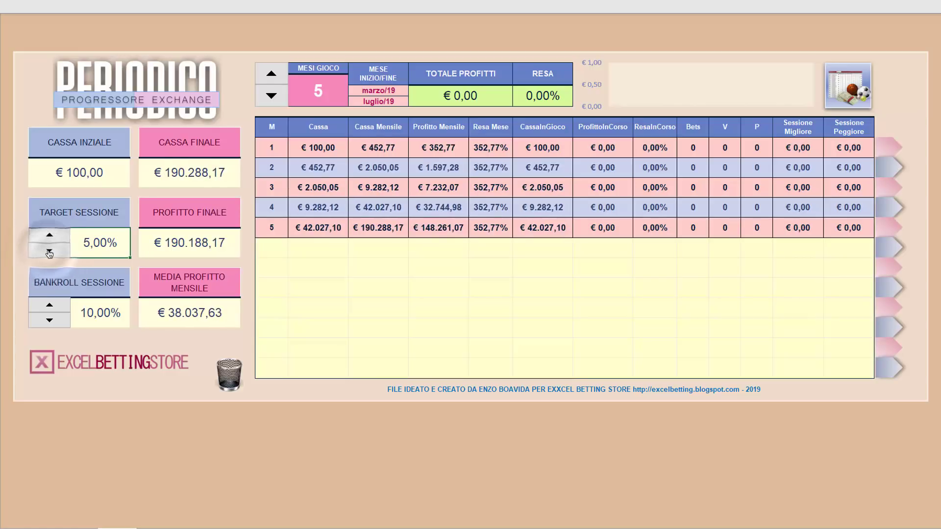
pyautogui.click(49, 251)
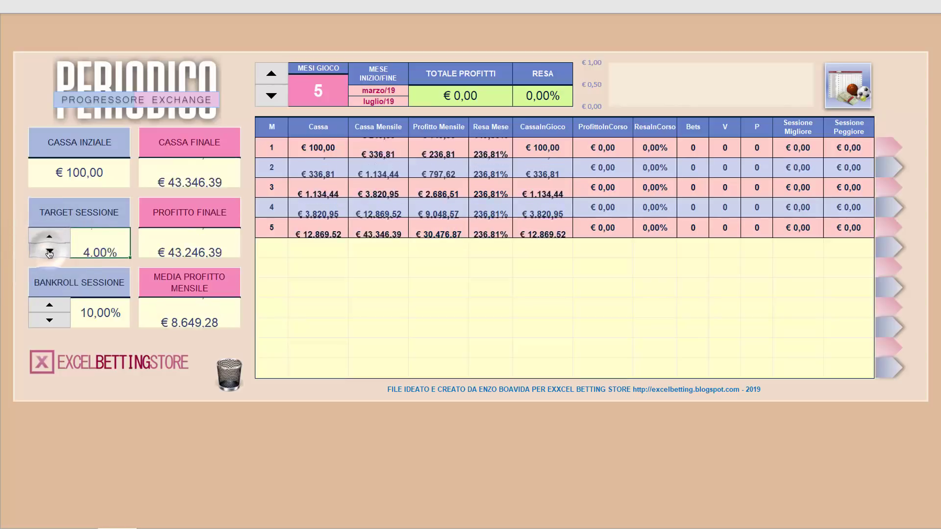
pyautogui.click(49, 252)
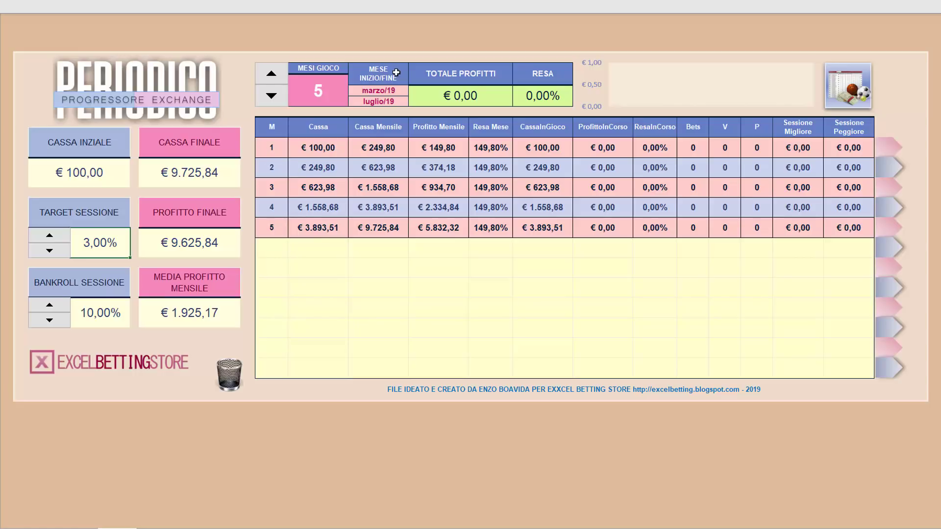
pyautogui.click(386, 101)
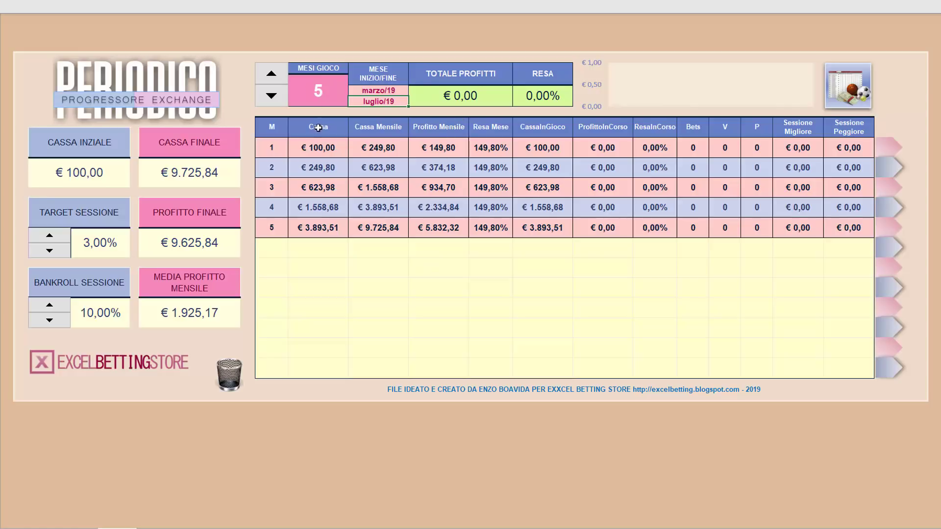
pyautogui.click(271, 75)
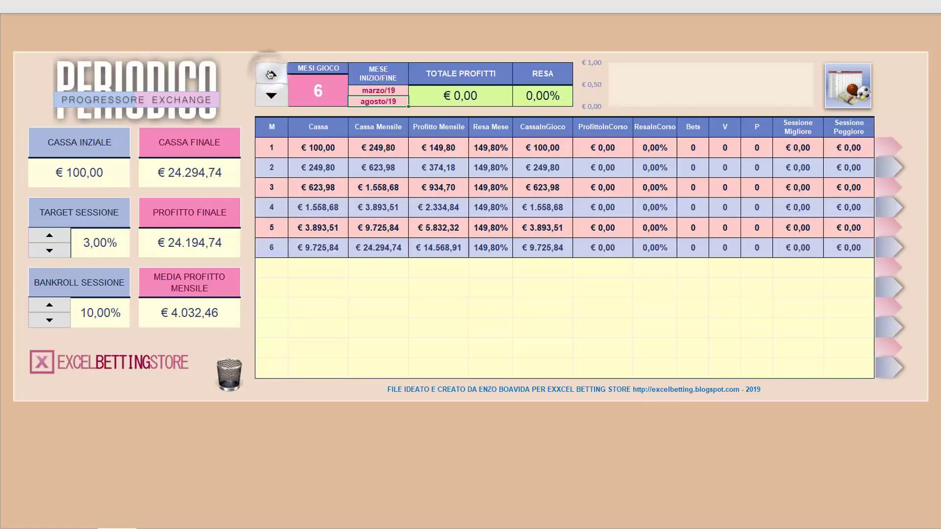
pyautogui.click(271, 74)
pyautogui.click(270, 74)
pyautogui.click(271, 75)
pyautogui.click(271, 75)
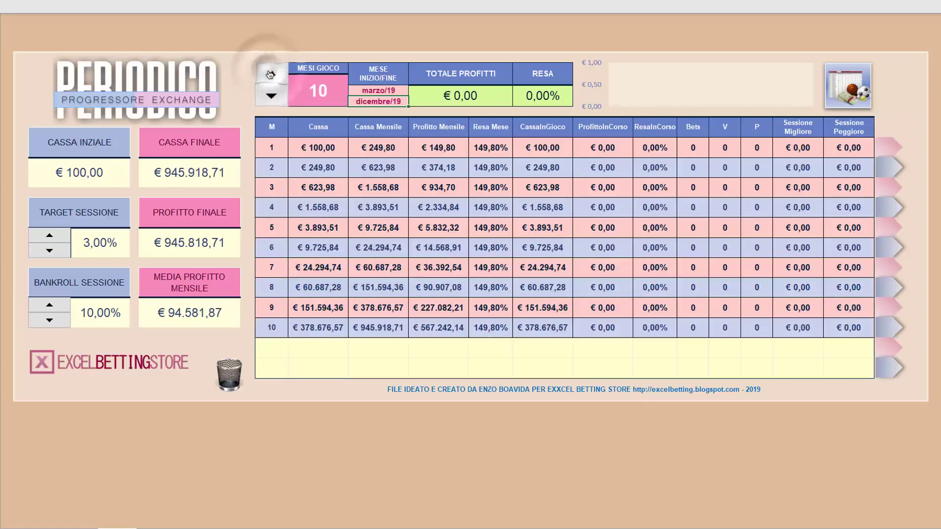
pyautogui.click(270, 75)
pyautogui.click(271, 74)
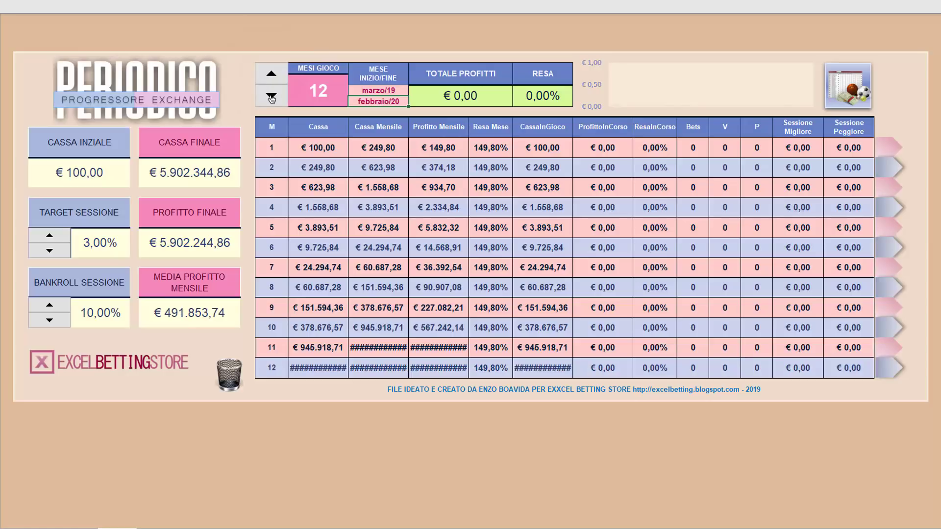
pyautogui.click(271, 96)
pyautogui.click(271, 96)
pyautogui.click(271, 96)
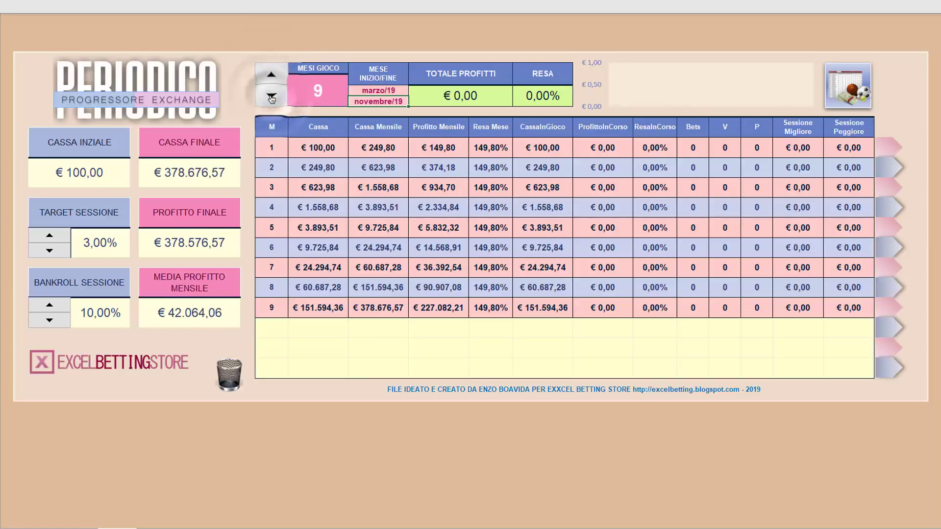
pyautogui.click(271, 96)
pyautogui.click(271, 96)
pyautogui.click(271, 96)
pyautogui.click(271, 96)
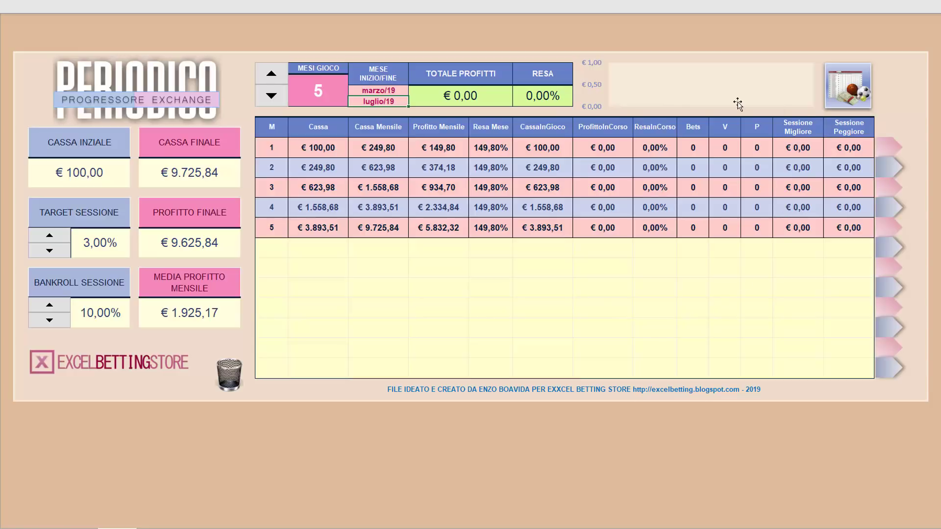
pyautogui.click(651, 78)
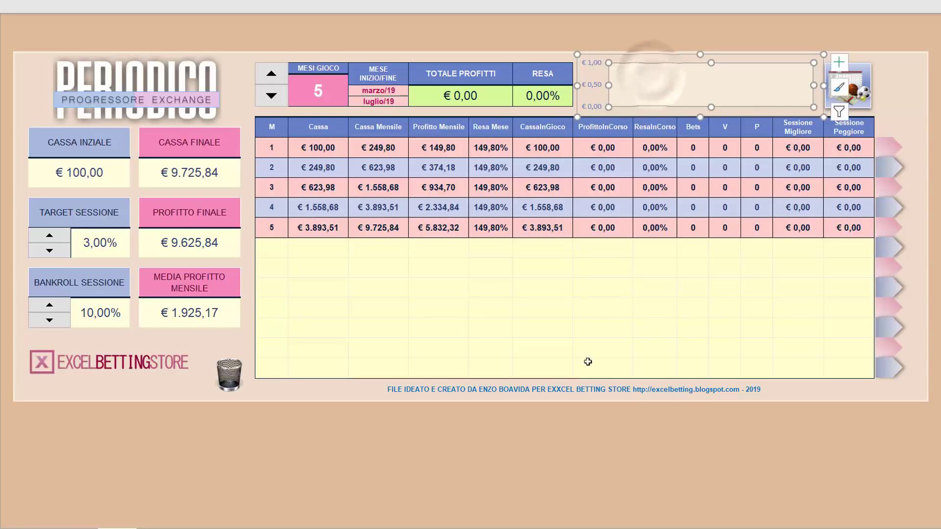
pyautogui.click(603, 368)
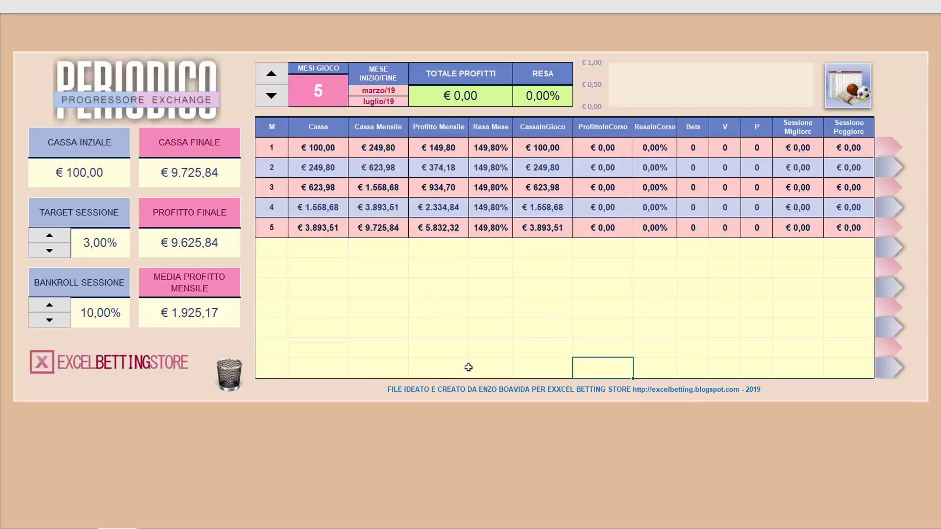
pyautogui.click(69, 171)
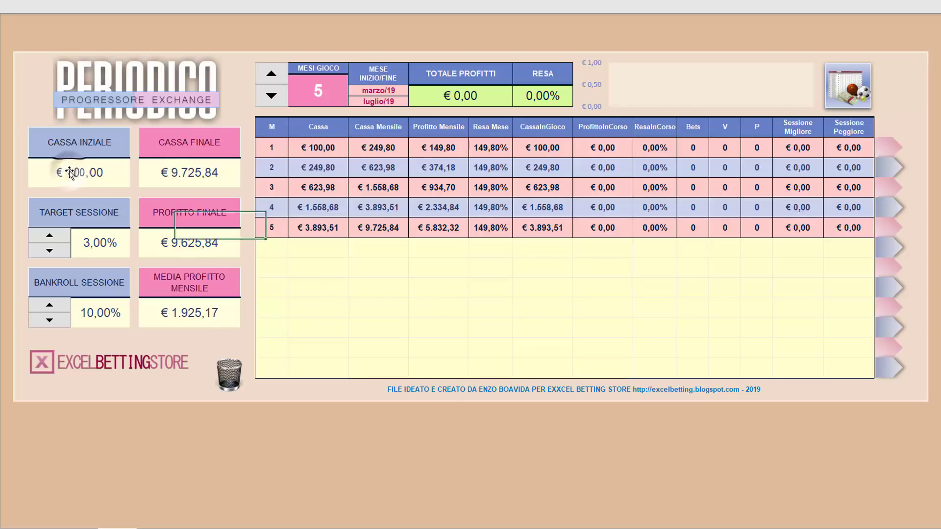
pyautogui.click(147, 172)
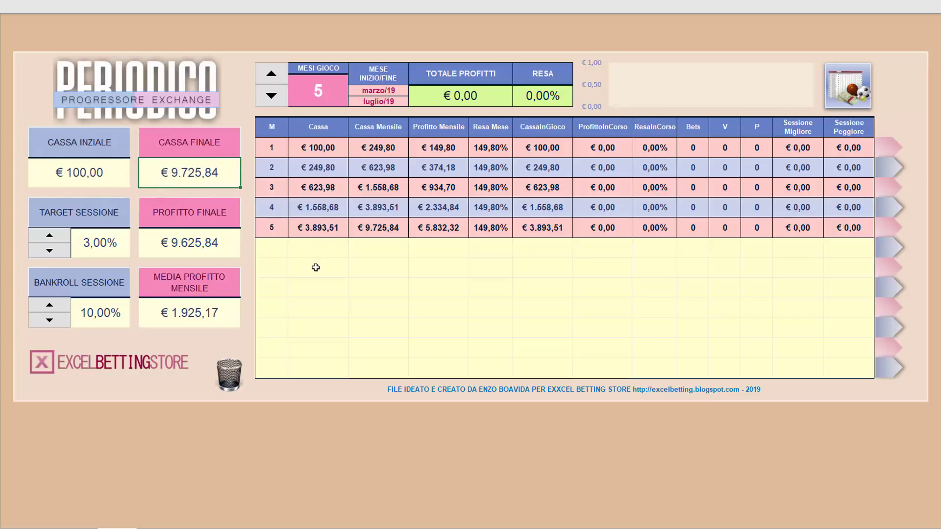
pyautogui.click(378, 230)
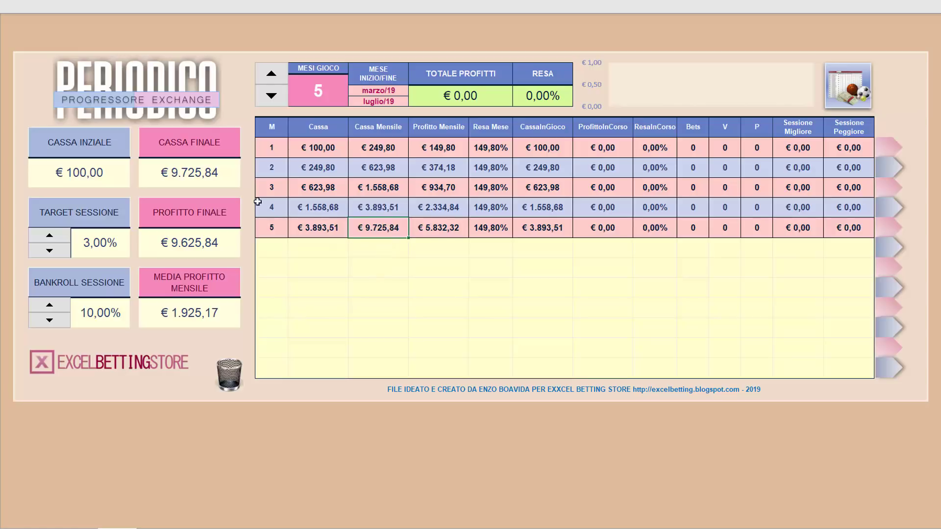
pyautogui.click(198, 246)
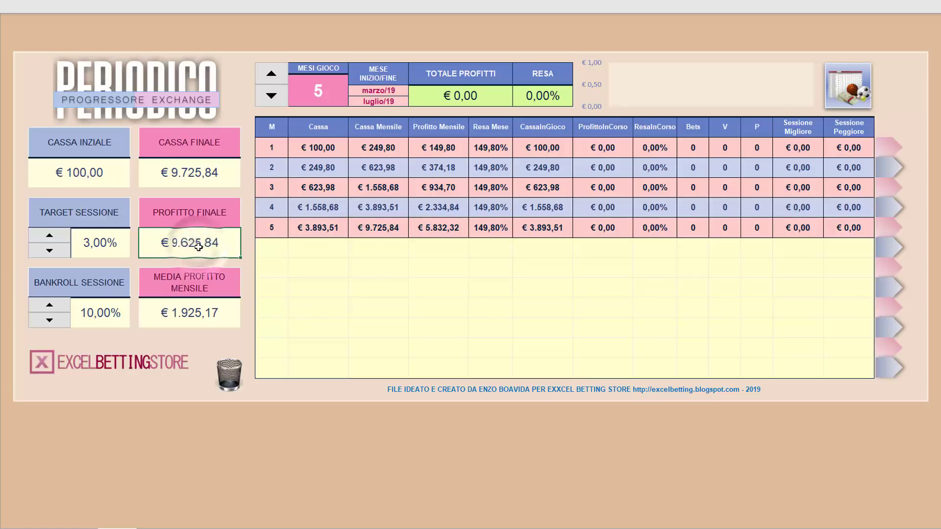
pyautogui.click(200, 311)
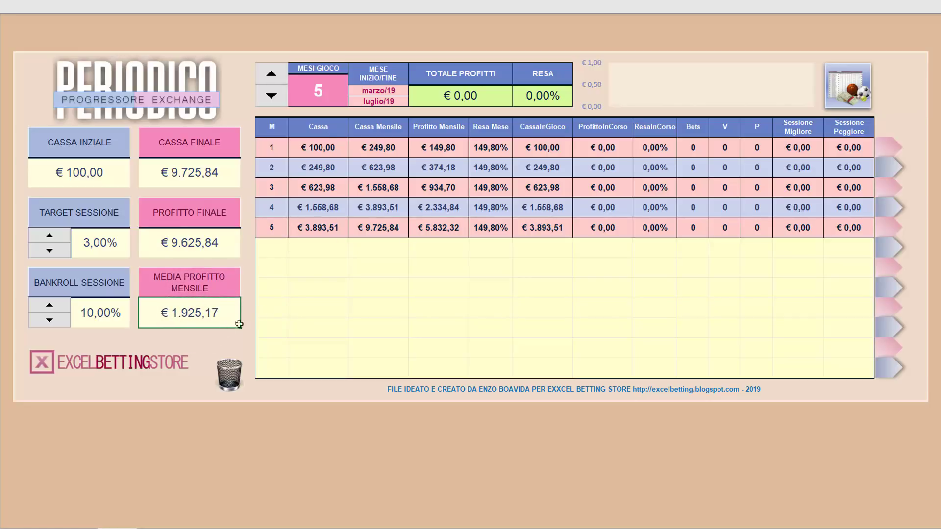
pyautogui.click(346, 310)
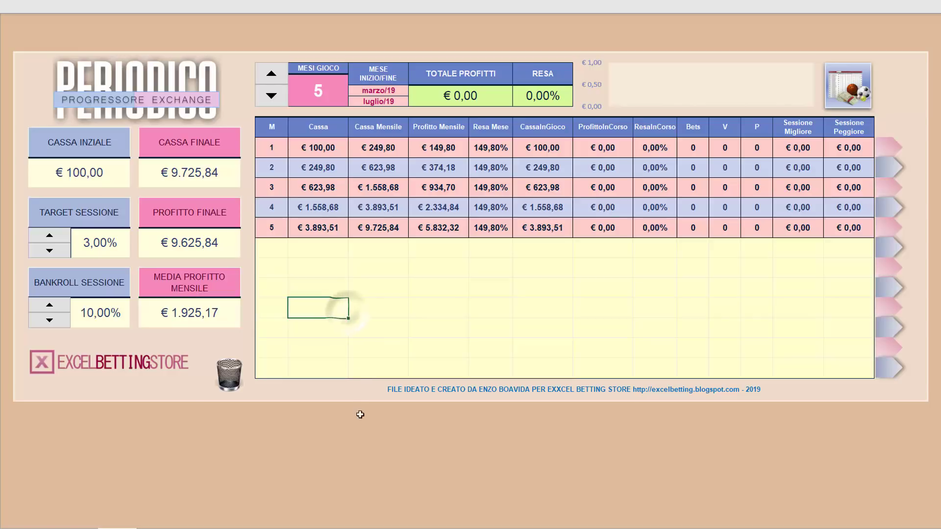
pyautogui.click(357, 443)
pyautogui.click(348, 443)
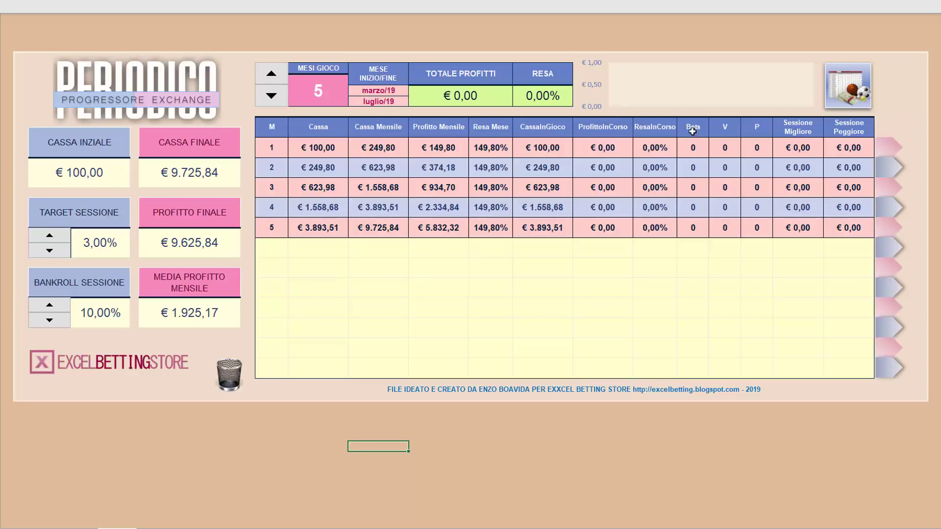
# Open period 1's session sheet and check its € 100,00 start and € 249,80 expected bankroll.
pyautogui.click(888, 153)
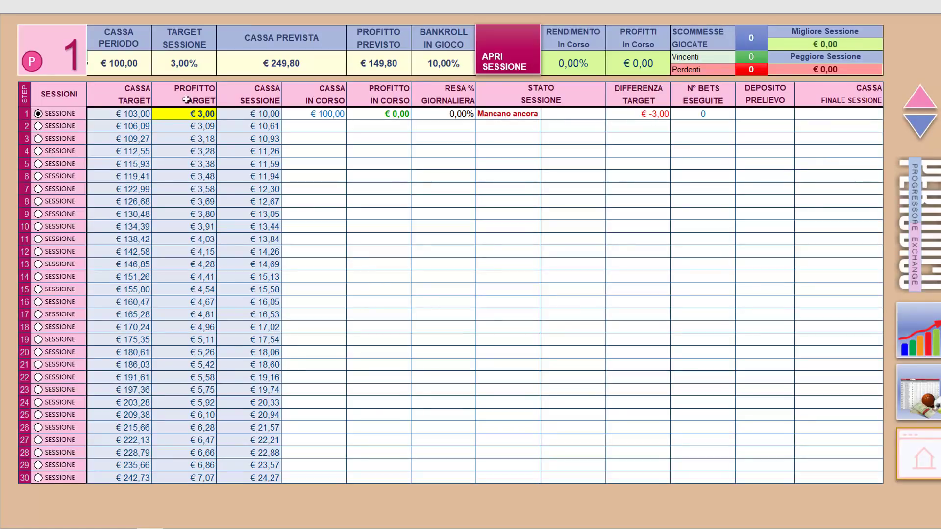
pyautogui.click(114, 64)
pyautogui.click(299, 59)
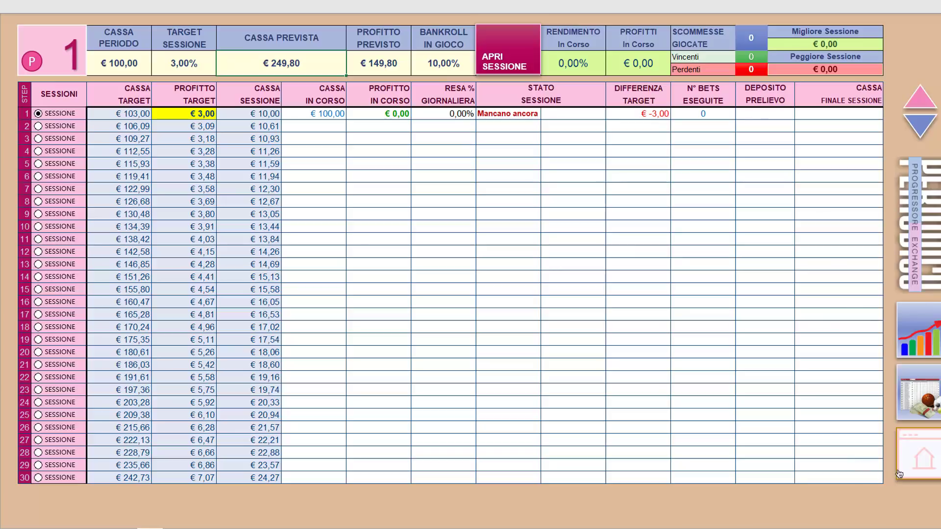
pyautogui.click(910, 461)
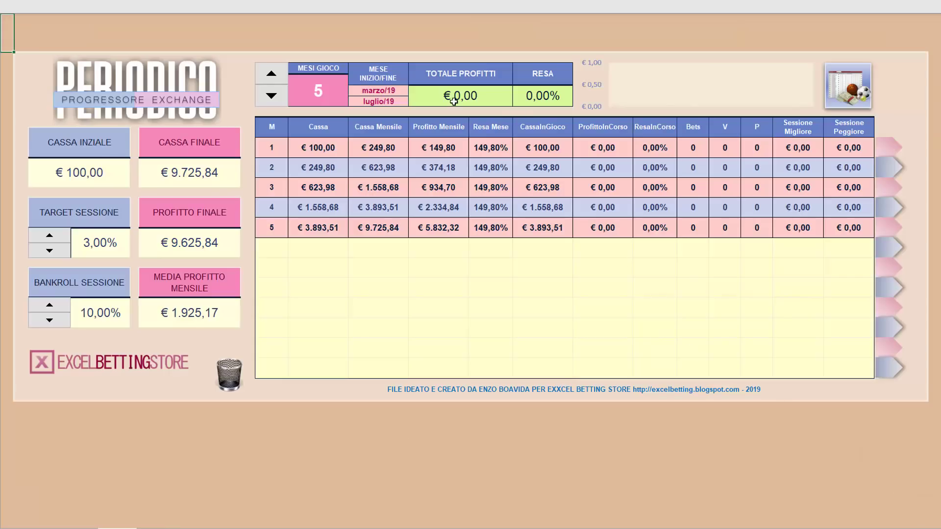
pyautogui.click(388, 149)
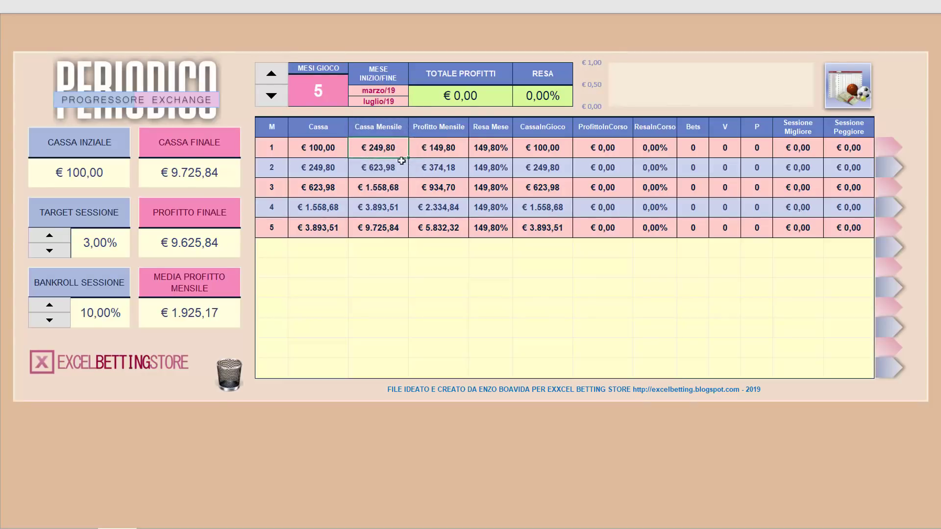
pyautogui.click(427, 152)
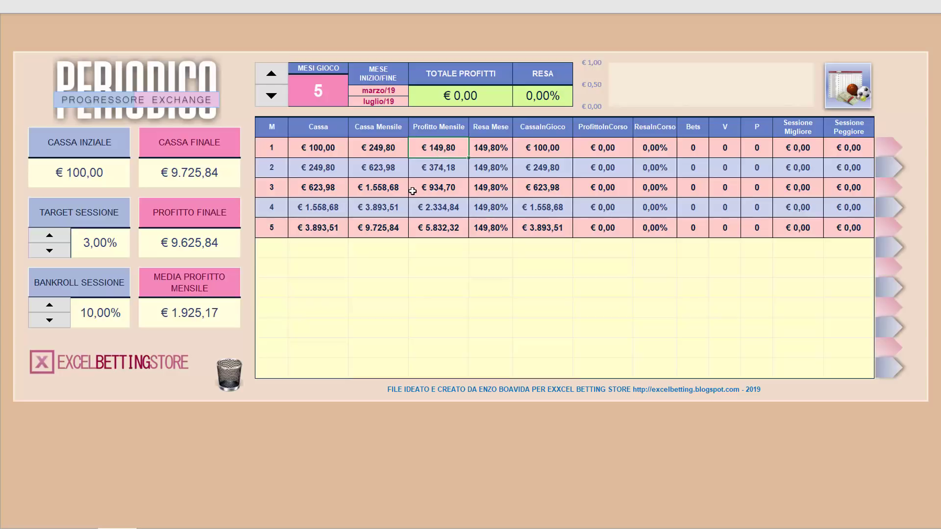
pyautogui.click(886, 148)
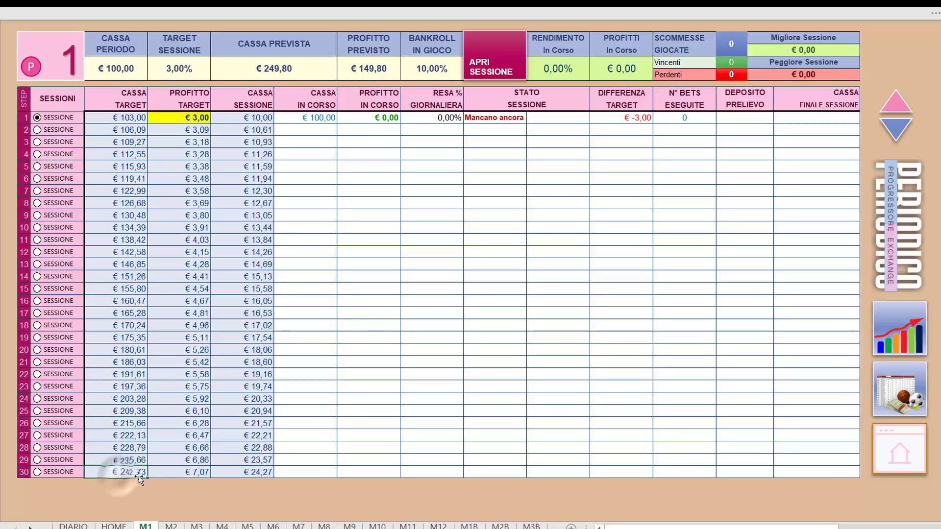
pyautogui.click(178, 473)
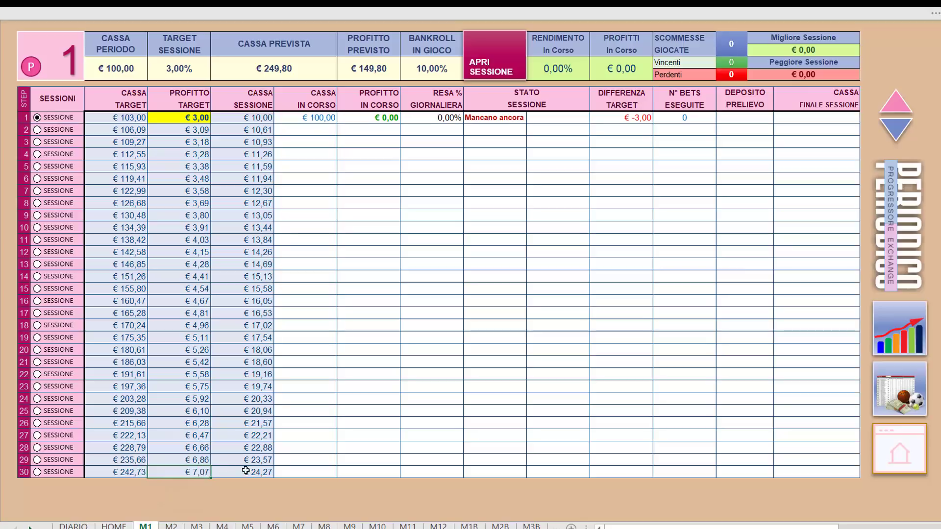
pyautogui.click(248, 472)
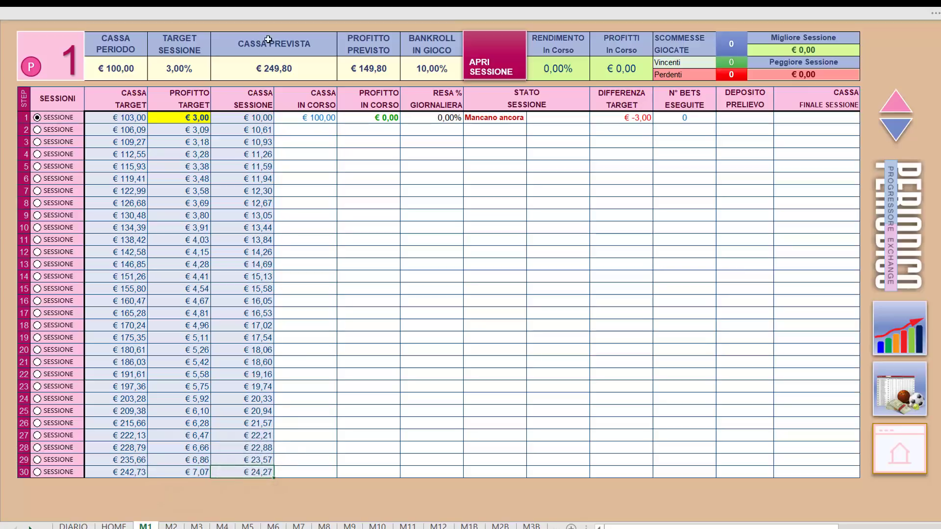
pyautogui.click(285, 70)
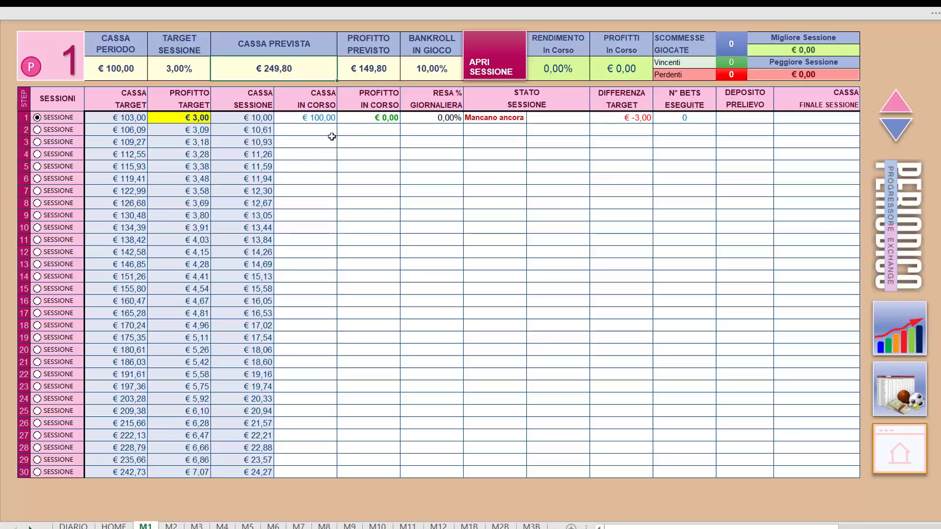
pyautogui.click(301, 119)
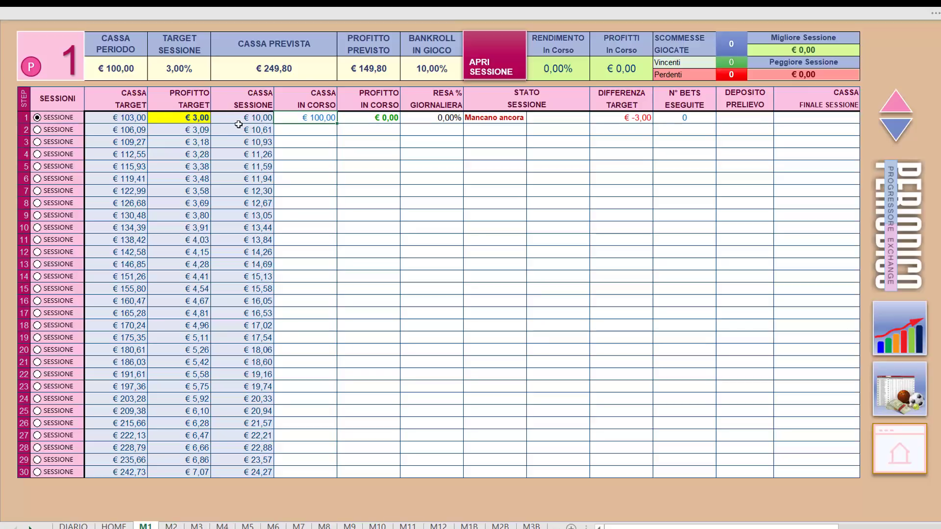
# Open session 1's daily sheet and review its bankroll, target, return and commission values.
pyautogui.click(512, 59)
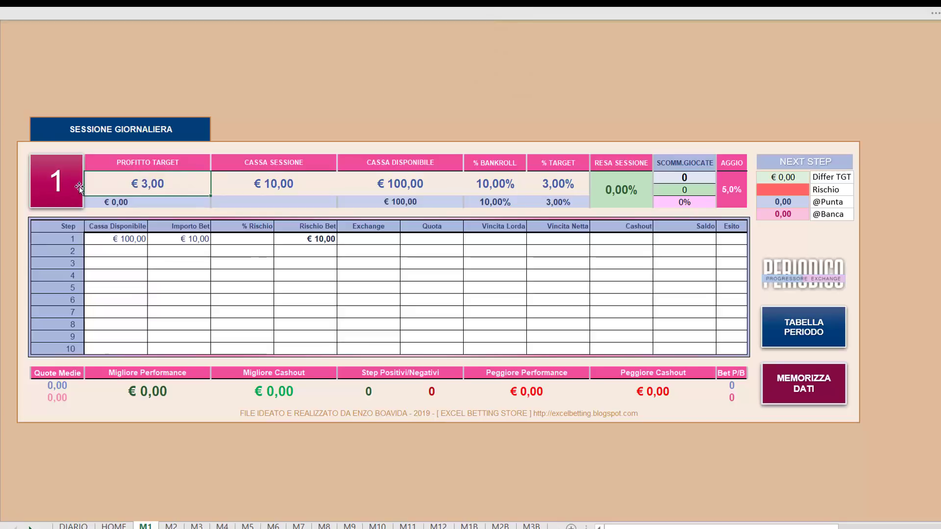
pyautogui.click(286, 182)
pyautogui.click(377, 184)
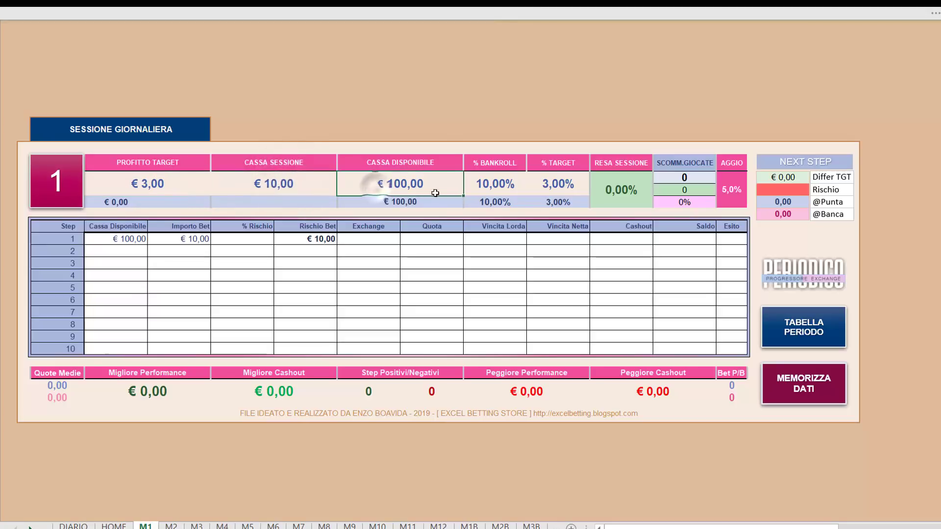
pyautogui.click(496, 187)
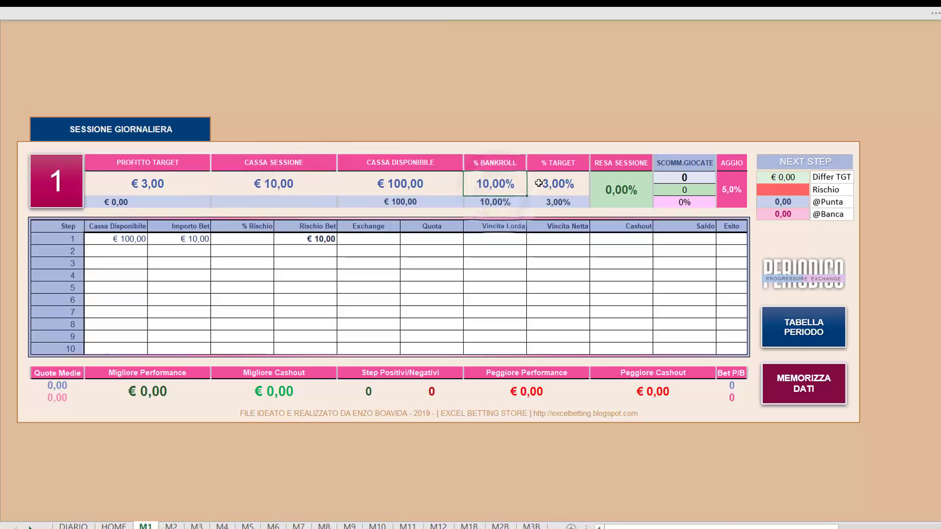
pyautogui.click(551, 185)
pyautogui.click(621, 190)
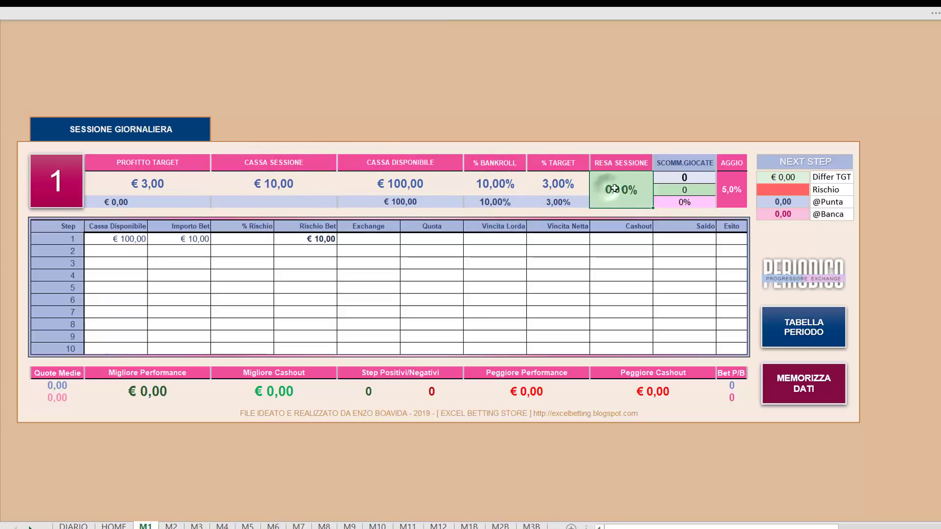
pyautogui.click(730, 178)
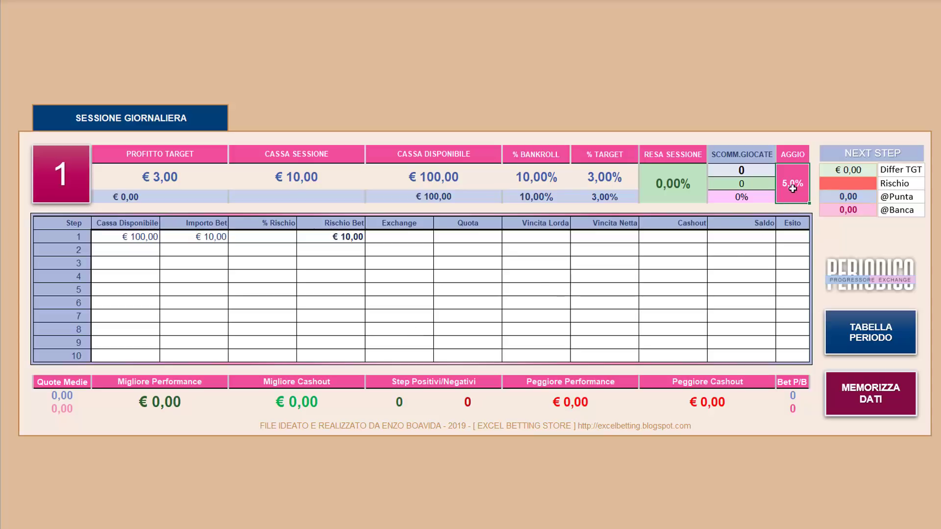
pyautogui.click(413, 236)
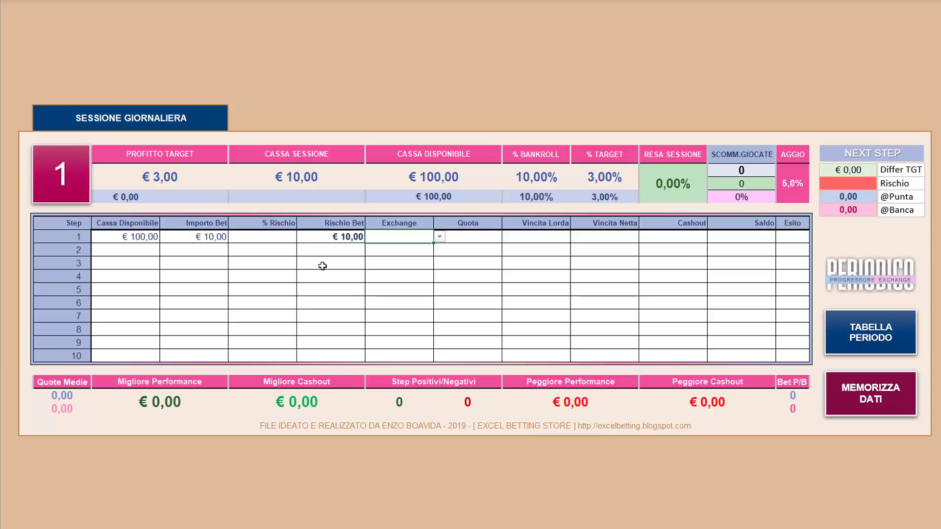
pyautogui.click(263, 238)
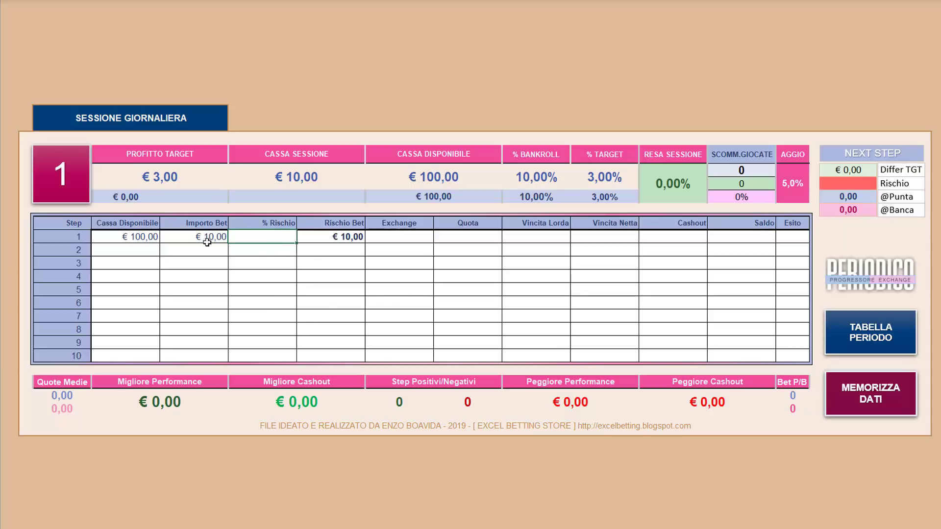
pyautogui.click(142, 237)
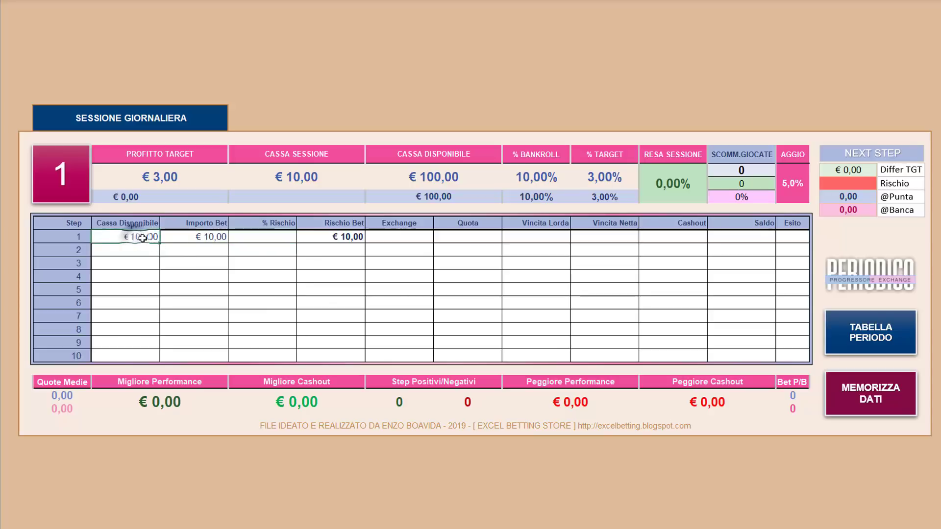
pyautogui.click(182, 238)
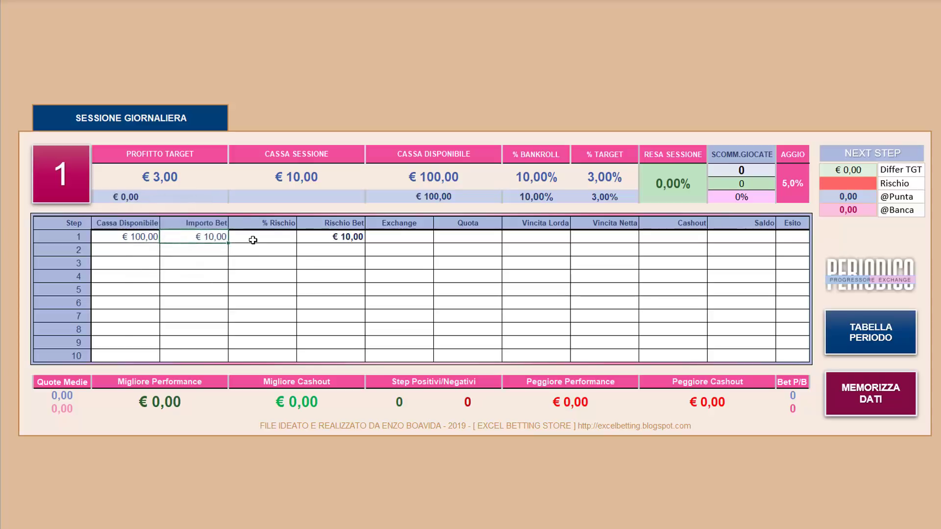
pyautogui.click(253, 240)
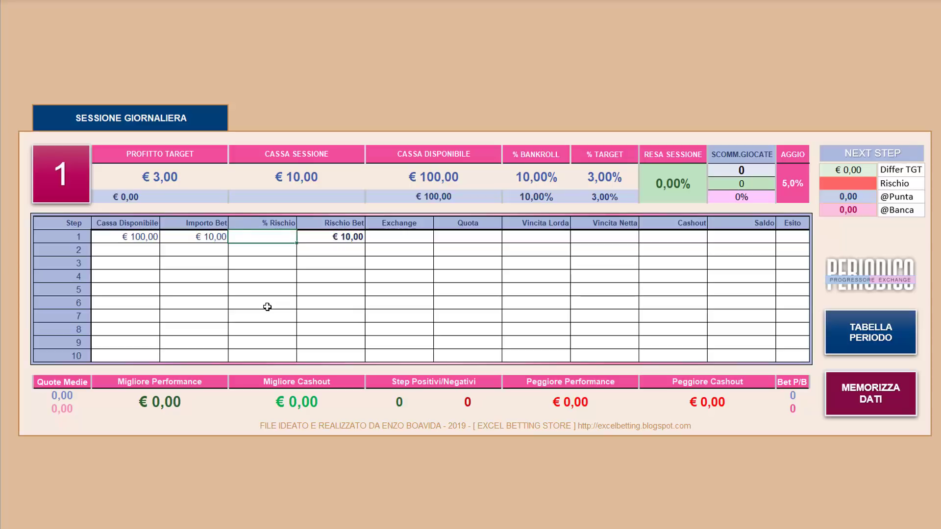
# Set step 1's % rischio to 30%, cutting the risked bet to € 3,00.
pyautogui.write('30')
pyautogui.press('Tab')
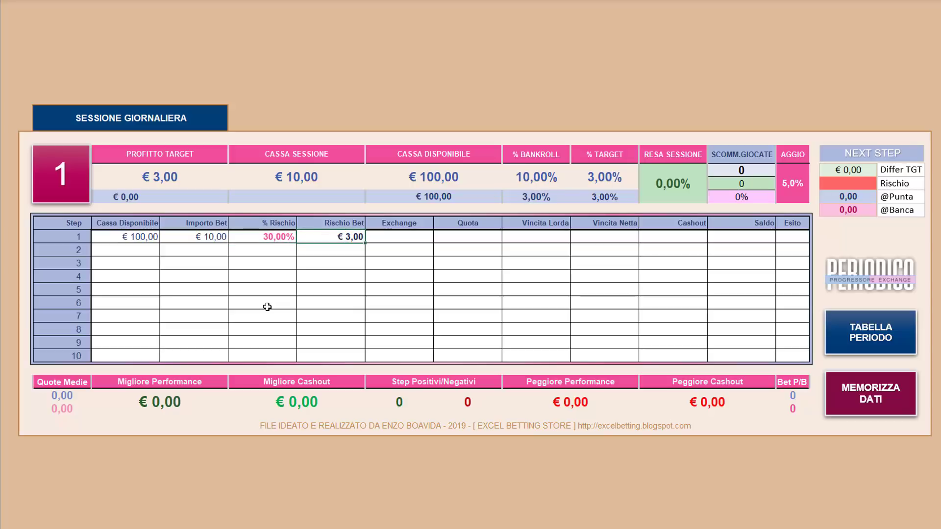
pyautogui.press('Left')
pyautogui.press('Left')
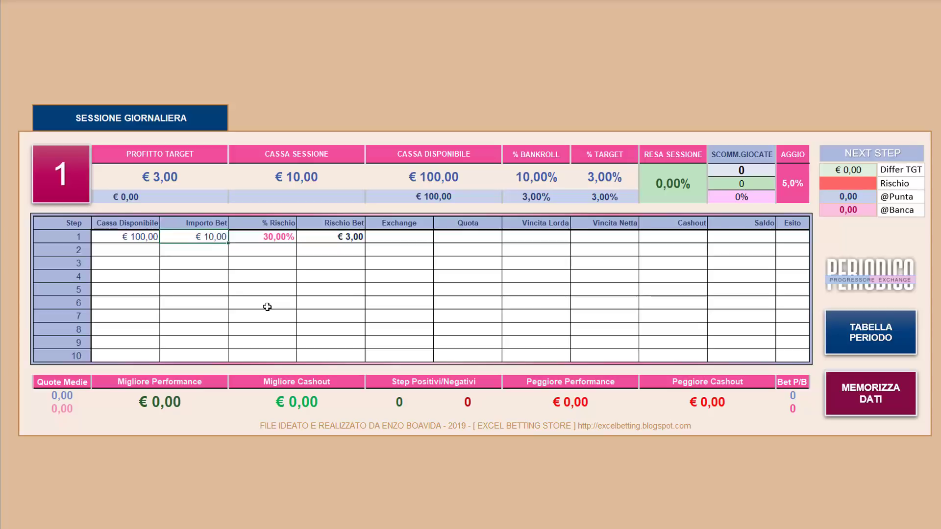
pyautogui.press('Right')
pyautogui.press('Right')
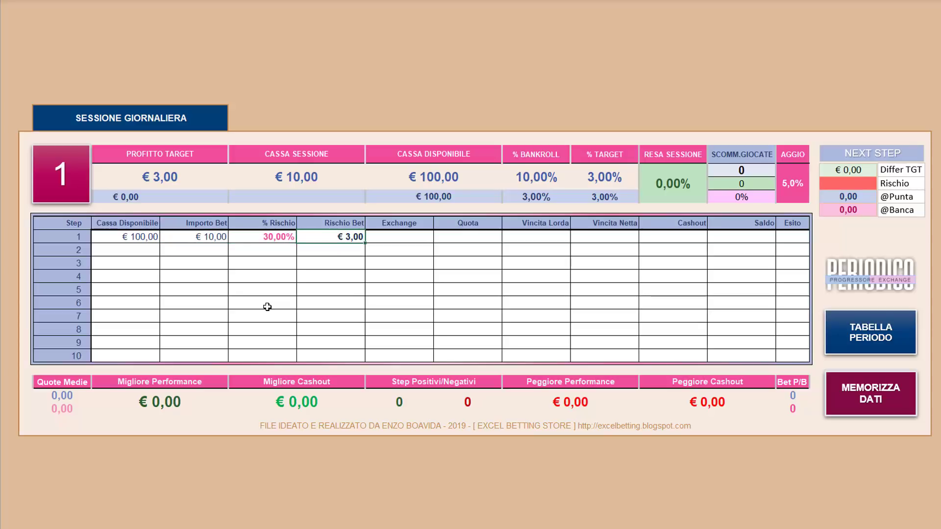
pyautogui.press('Right')
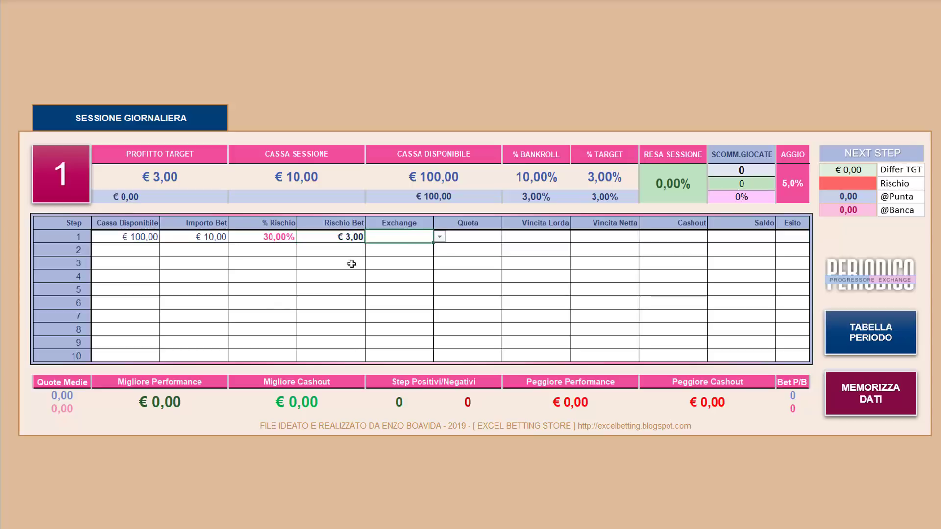
# Choose Punta as step 1's exchange type.
pyautogui.click(439, 238)
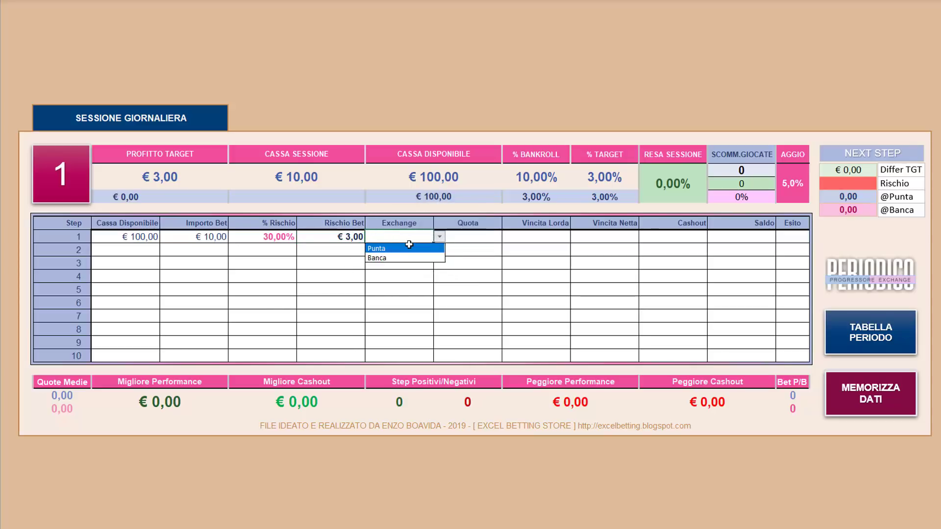
pyautogui.click(409, 248)
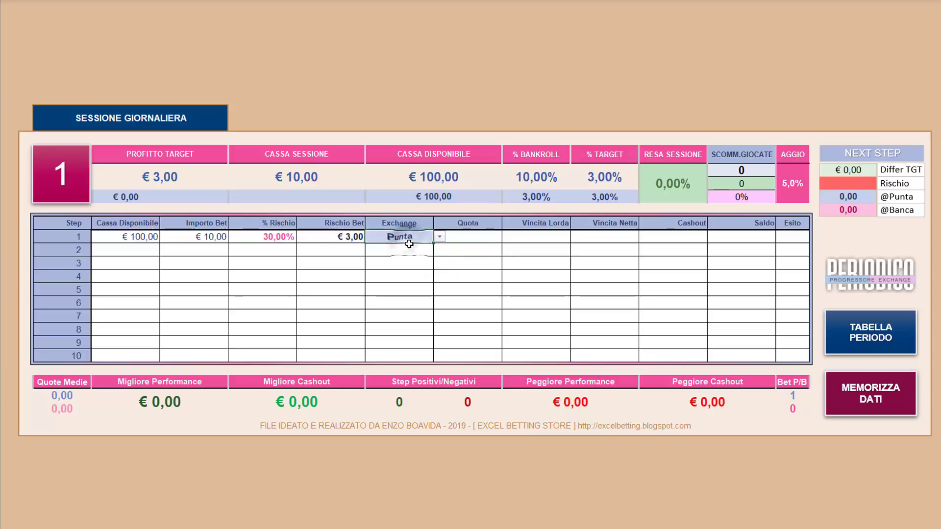
pyautogui.click(470, 236)
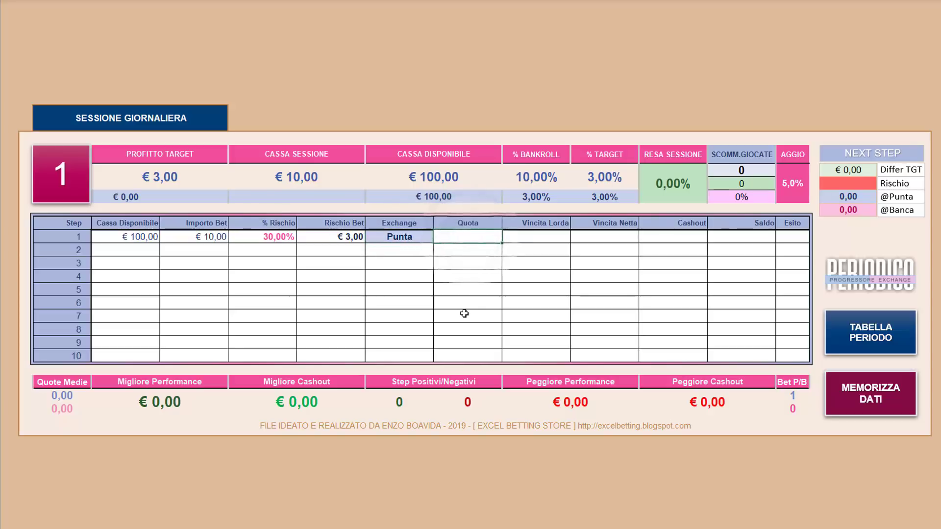
# Enter odds 1,18 for step 1 and mark it won (V), netting € 0,51.
pyautogui.write('1,18')
pyautogui.press('Tab')
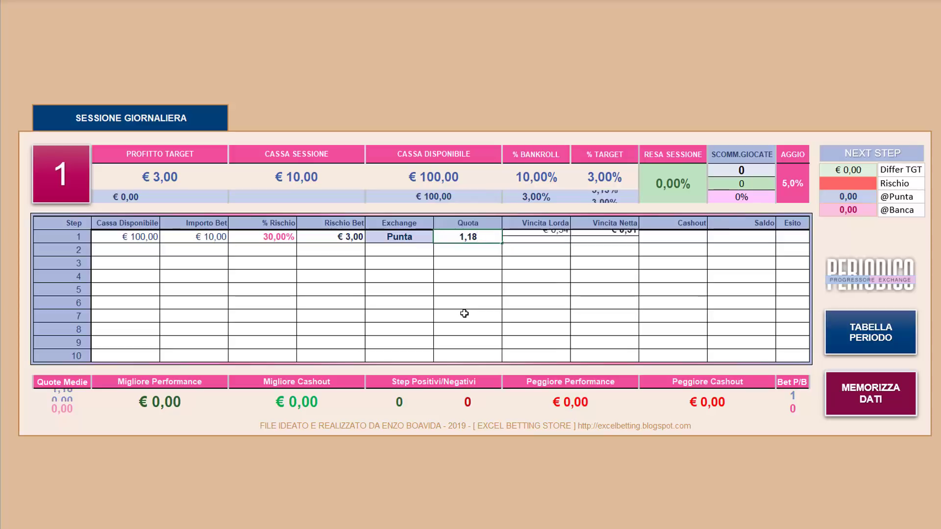
pyautogui.press('Tab')
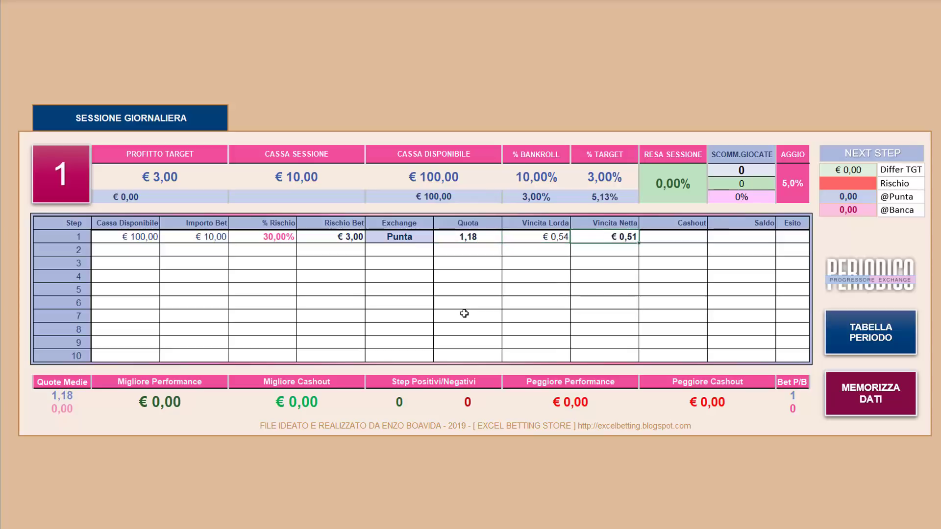
pyautogui.press('Tab')
pyautogui.press('Tab')
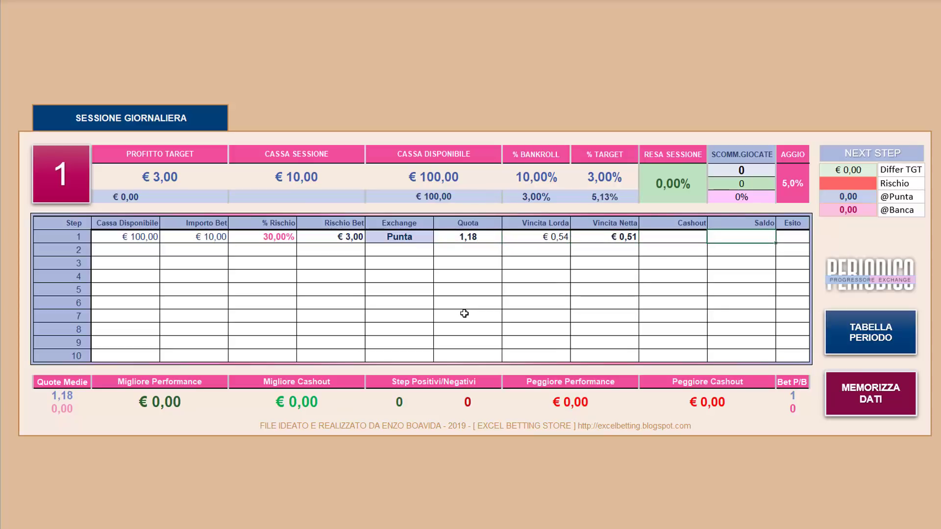
pyautogui.press('Tab')
pyautogui.write('V')
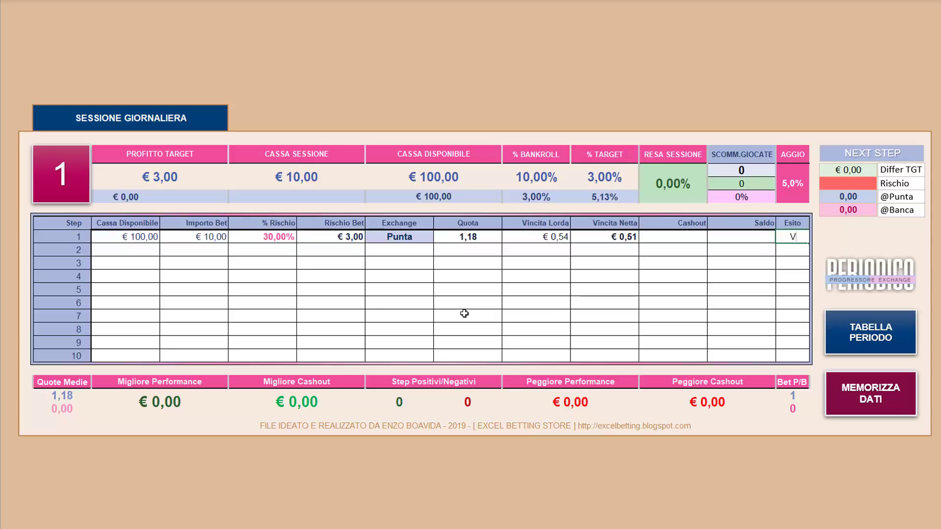
pyautogui.press('Return')
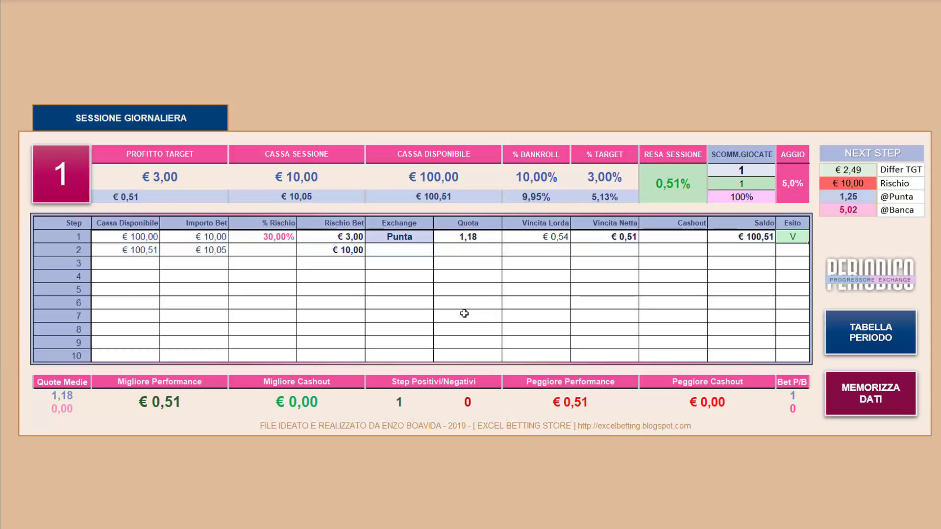
pyautogui.press('Left')
pyautogui.press('Left')
pyautogui.press('Left')
pyautogui.press('Left')
pyautogui.press('Left')
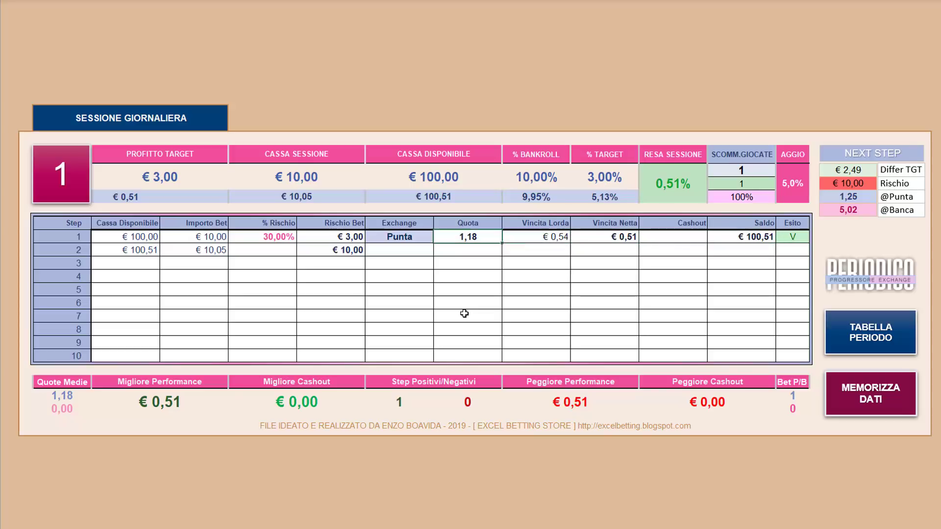
pyautogui.press('Left')
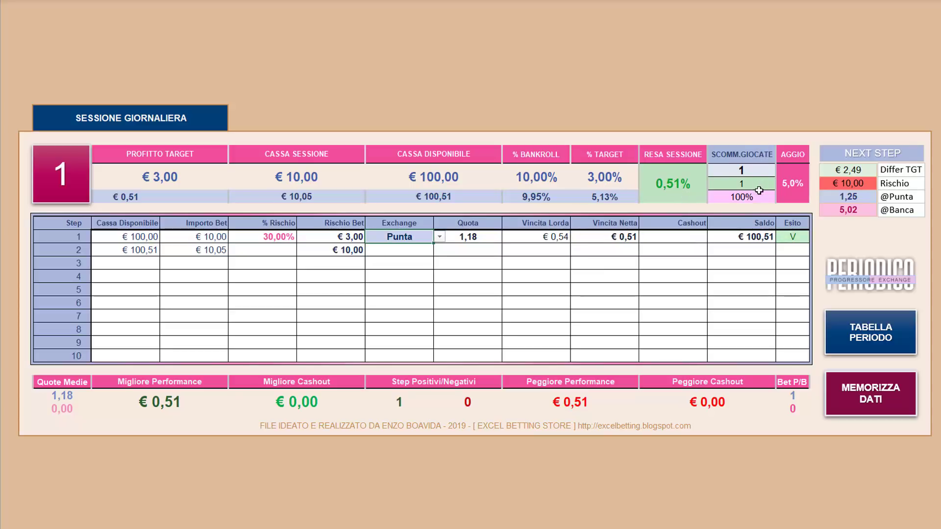
pyautogui.click(664, 184)
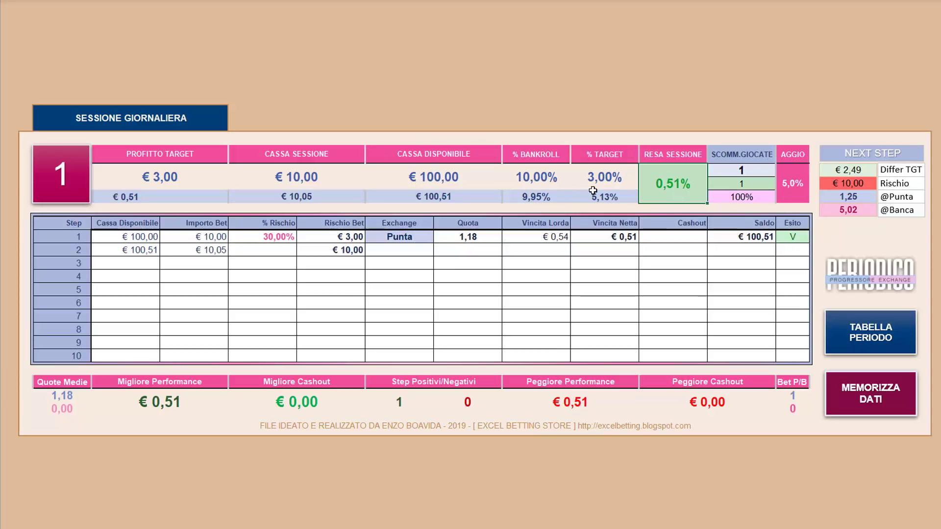
pyautogui.click(611, 202)
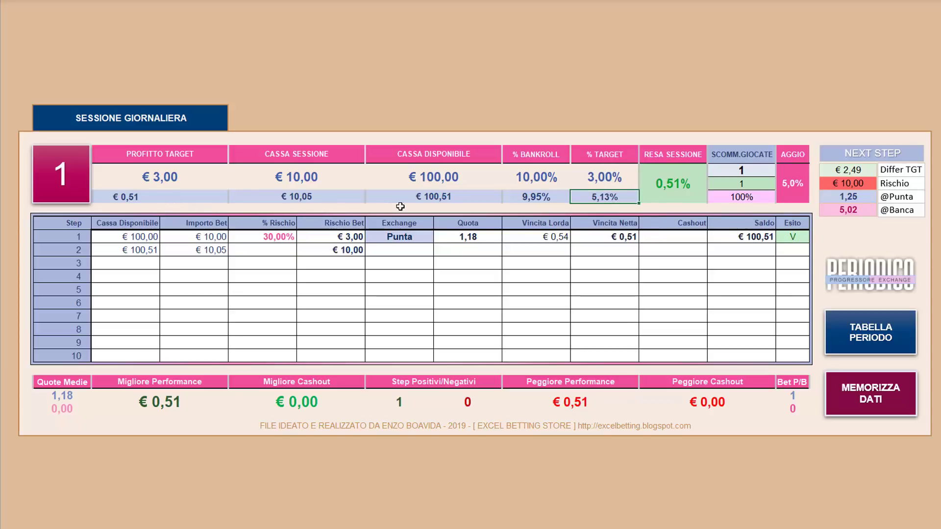
pyautogui.click(439, 204)
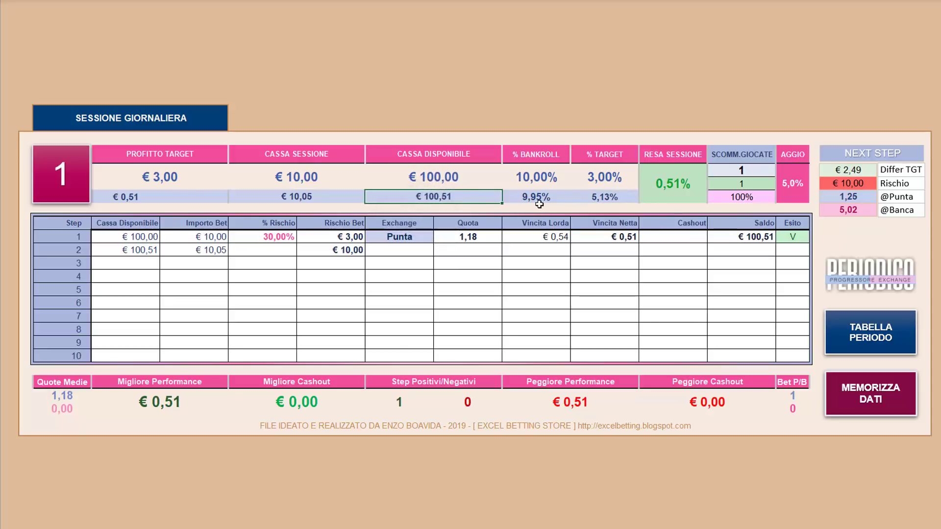
pyautogui.click(556, 203)
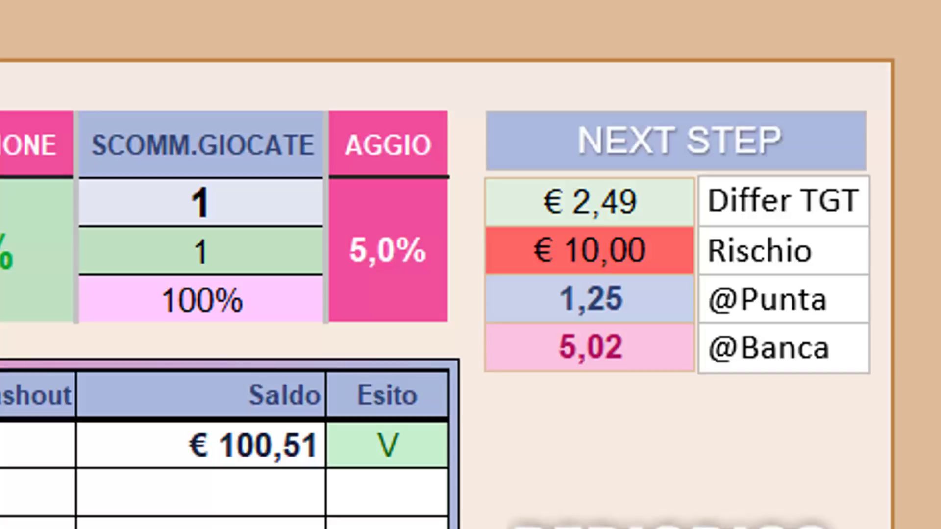
pyautogui.click(626, 212)
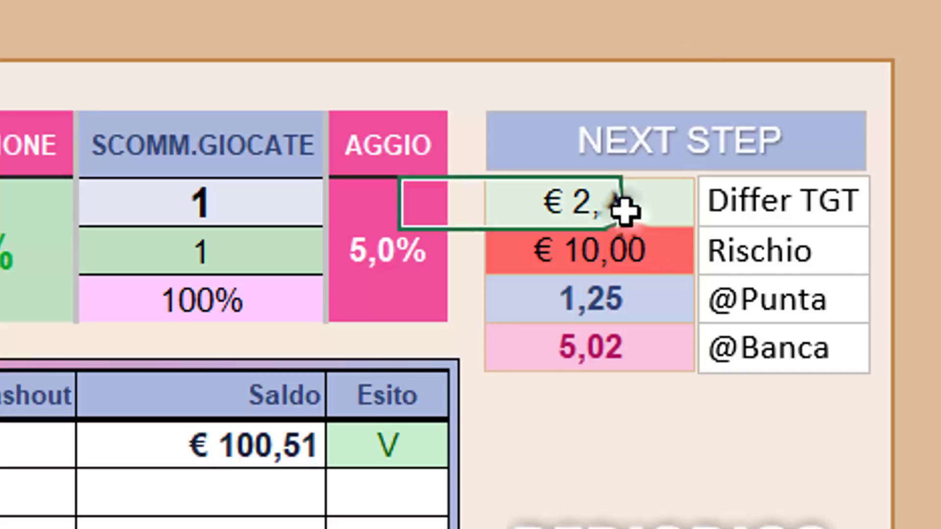
pyautogui.click(583, 250)
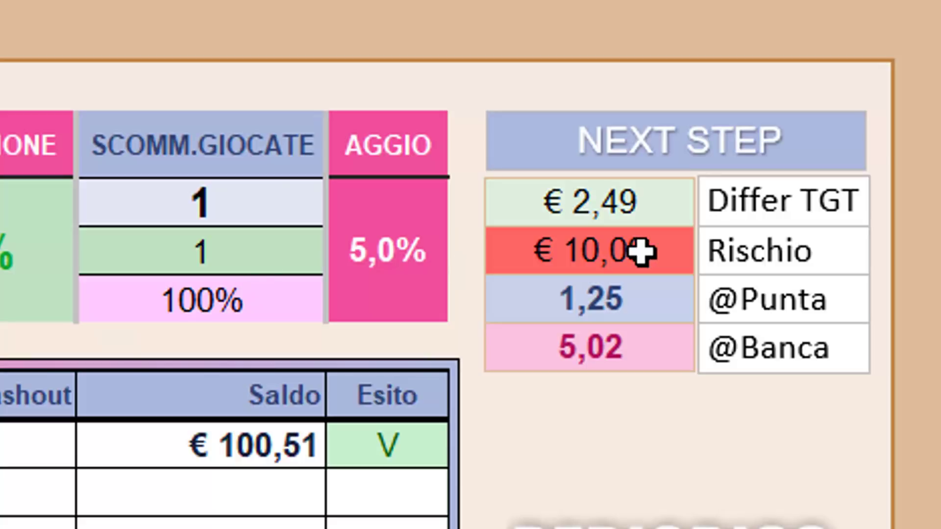
pyautogui.click(605, 262)
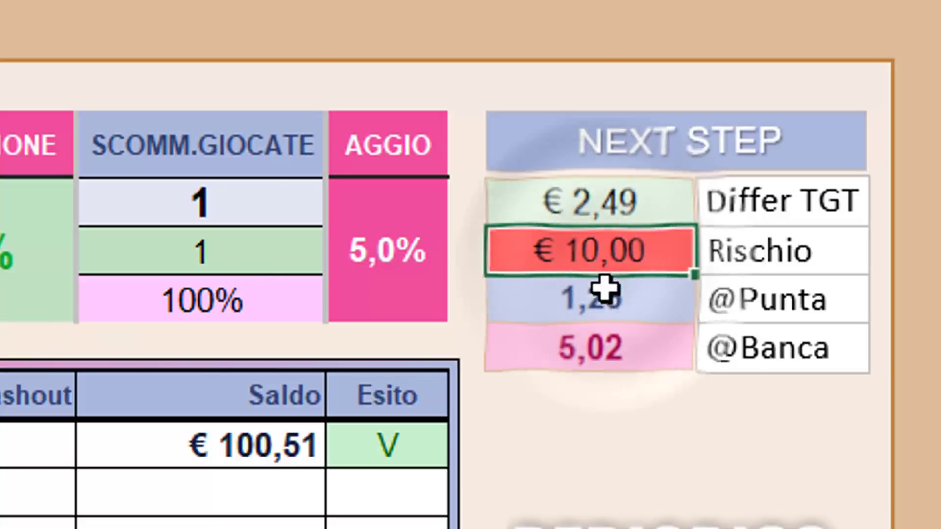
pyautogui.click(605, 307)
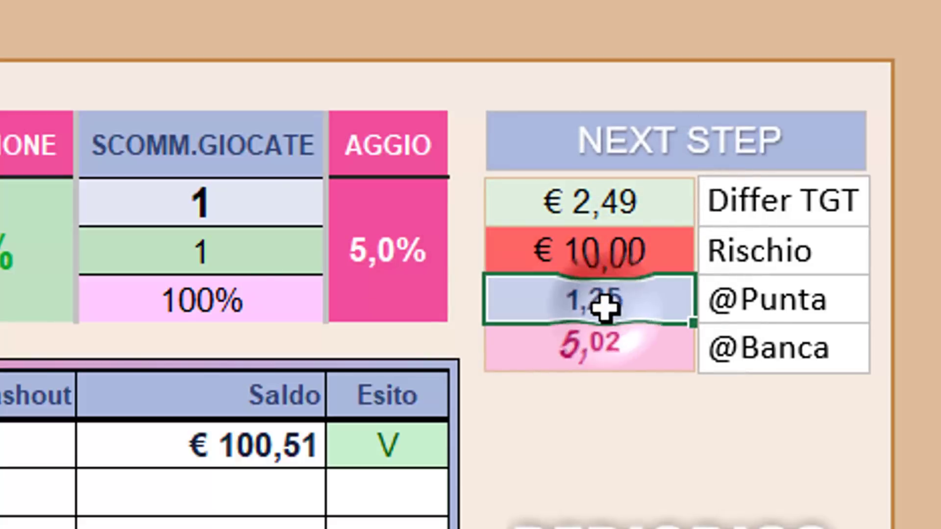
pyautogui.click(568, 202)
pyautogui.click(573, 293)
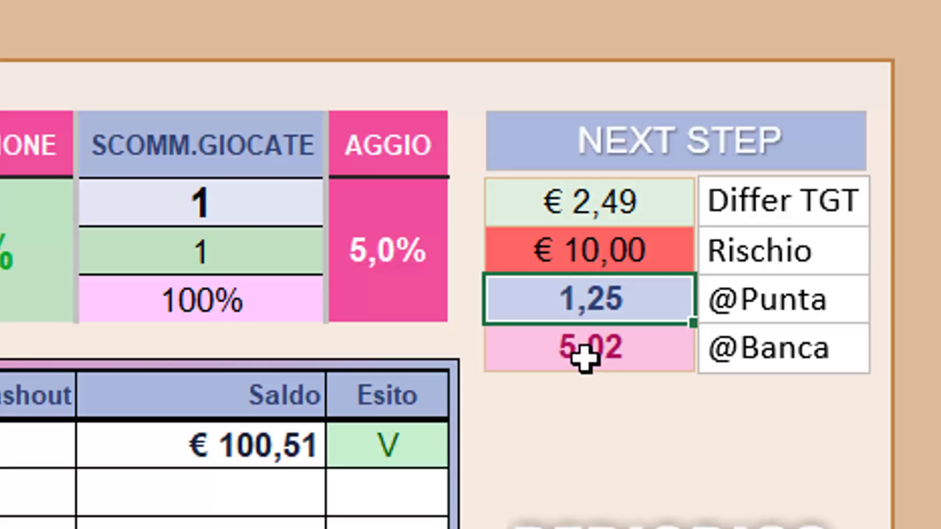
pyautogui.click(584, 358)
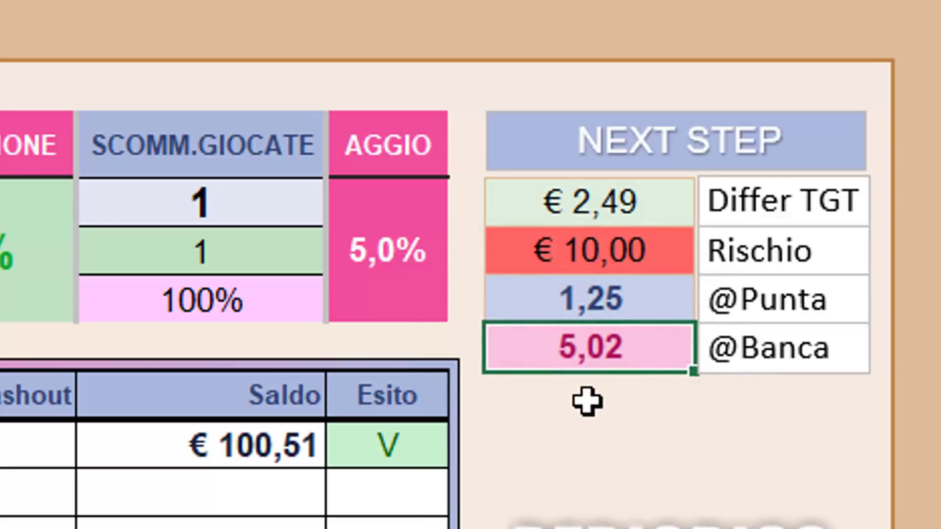
pyautogui.moveTo(587, 400); pyautogui.dragTo(147, 519)
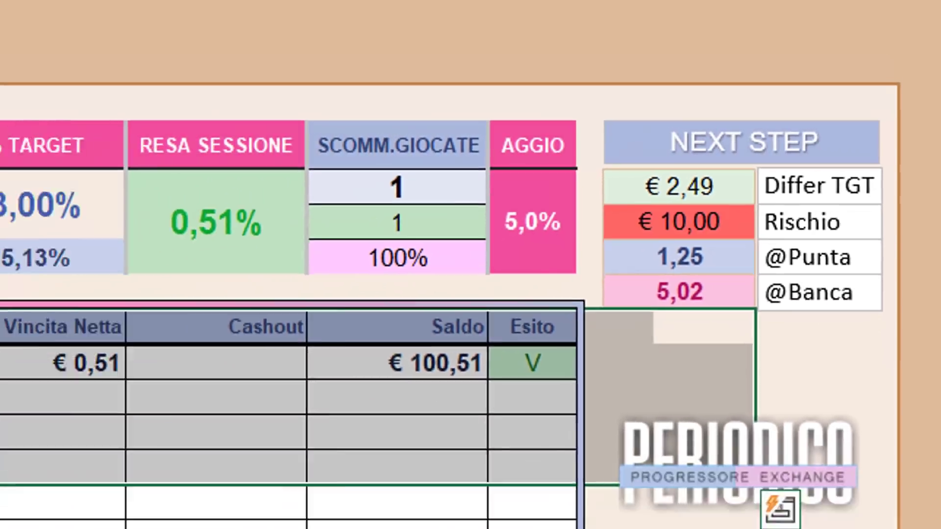
# Make step 2 a Banca bet at 5,10 marked V, netting € 2,32.
pyautogui.click(389, 239)
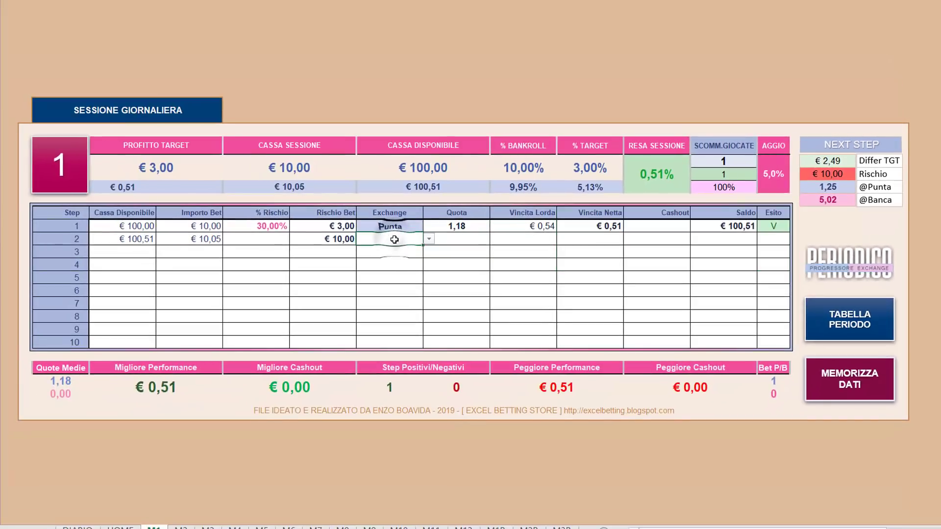
pyautogui.click(429, 239)
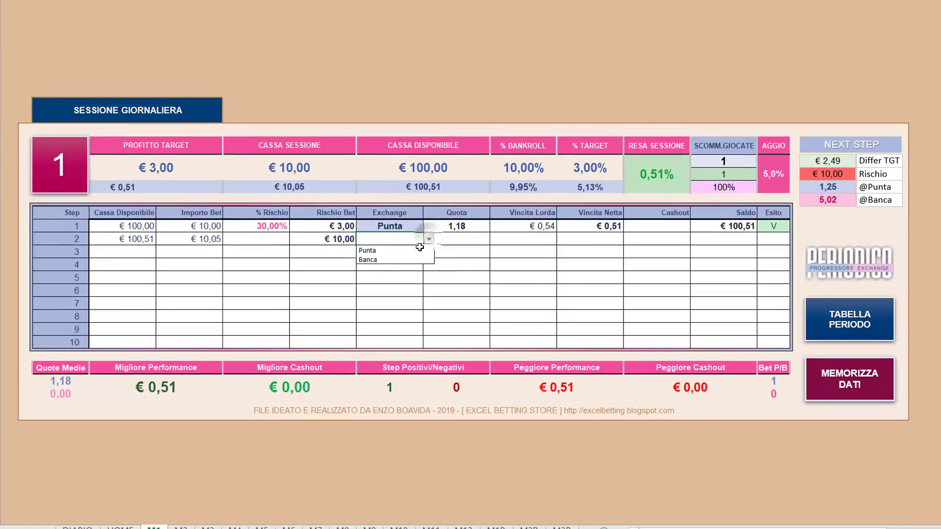
pyautogui.click(398, 259)
pyautogui.click(465, 239)
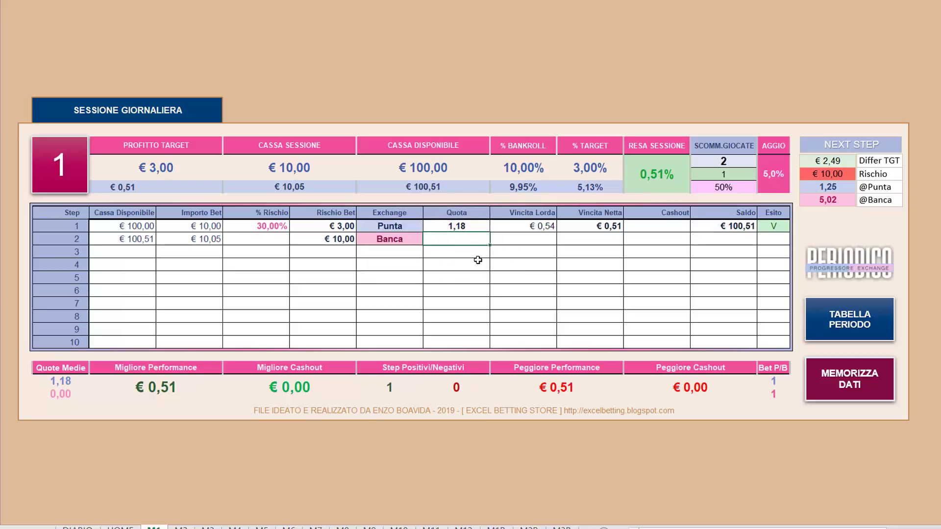
pyautogui.write('5,1')
pyautogui.press('Tab')
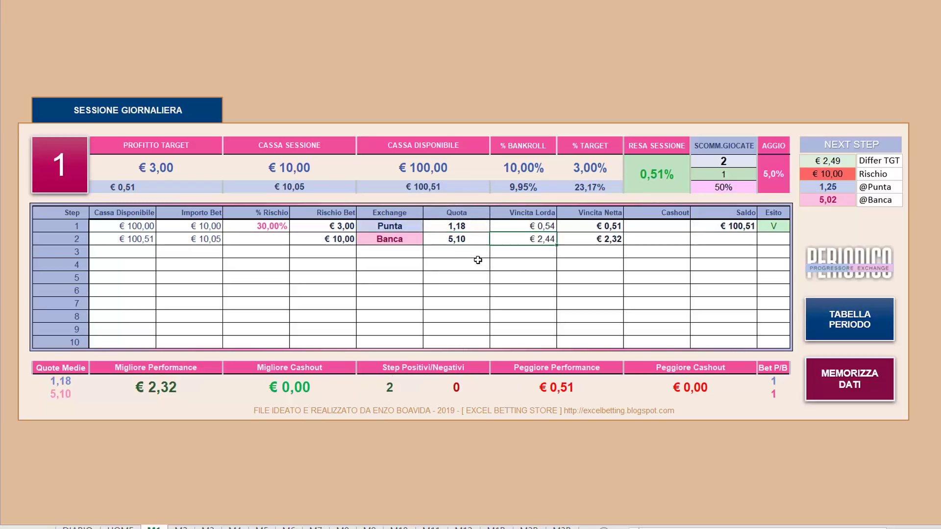
pyautogui.press('Tab')
pyautogui.press('Tab')
pyautogui.press('Tab')
pyautogui.press('Tab')
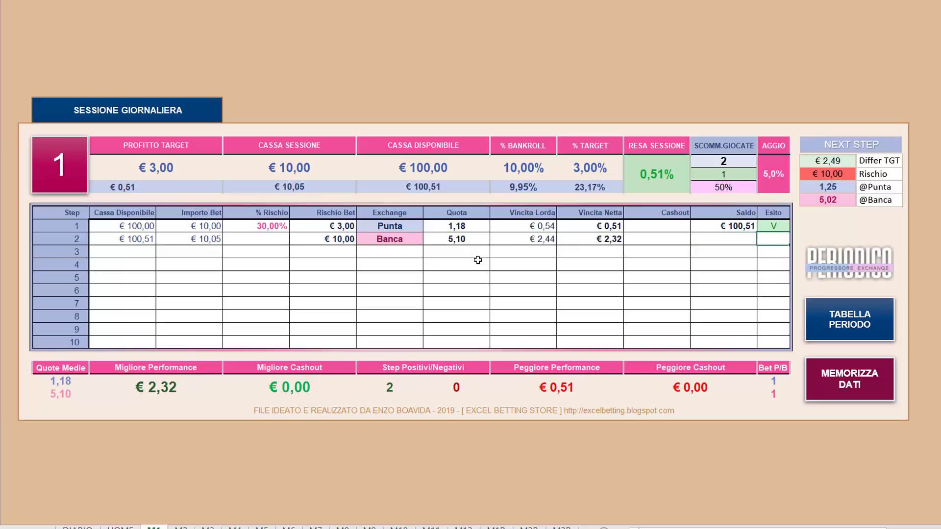
pyautogui.write('V')
pyautogui.press('Return')
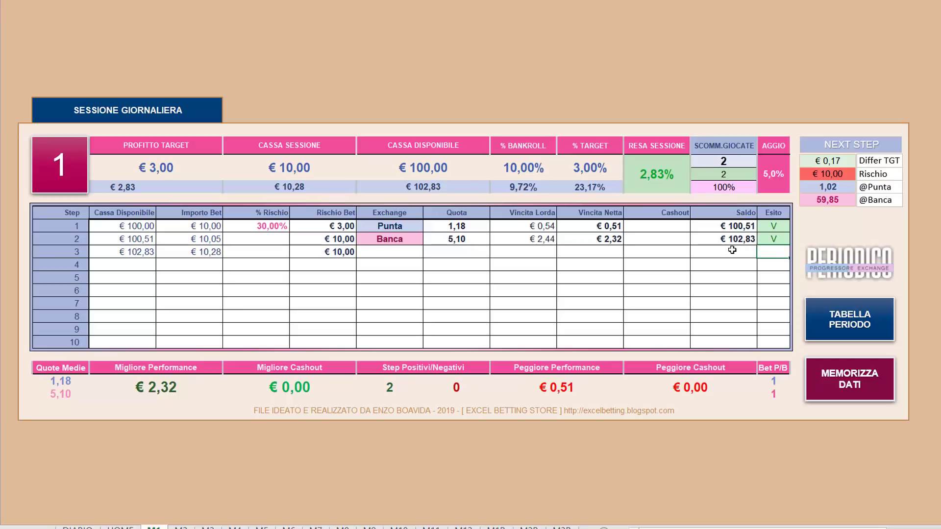
# Set step 3's Exchange bet type to Punta.
pyautogui.click(370, 256)
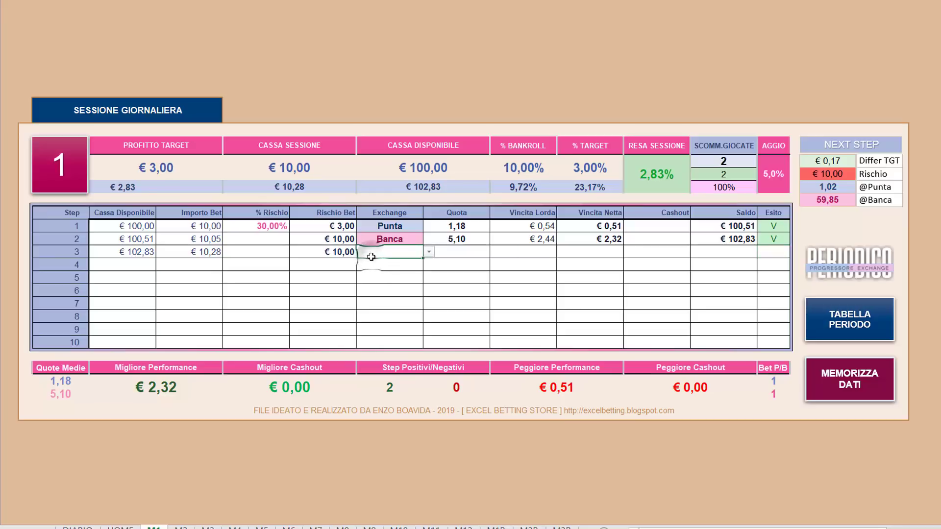
pyautogui.click(429, 252)
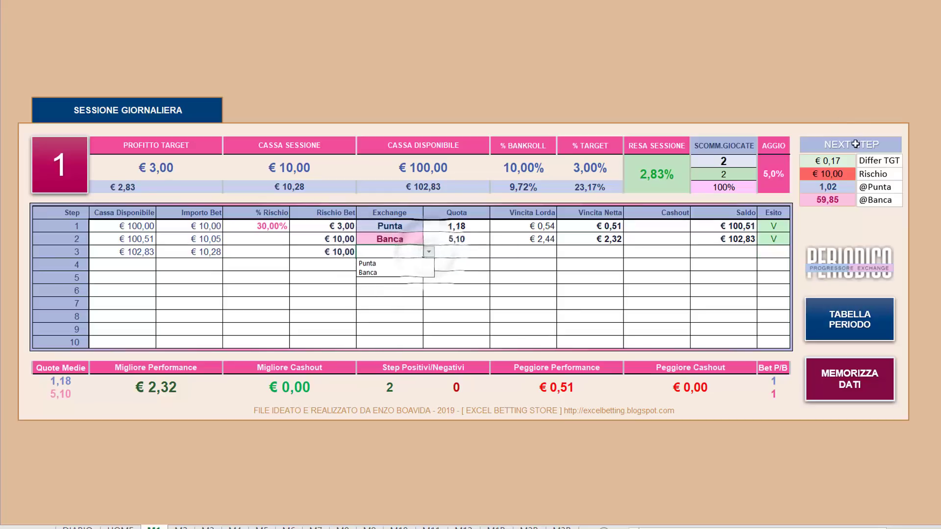
pyautogui.click(837, 162)
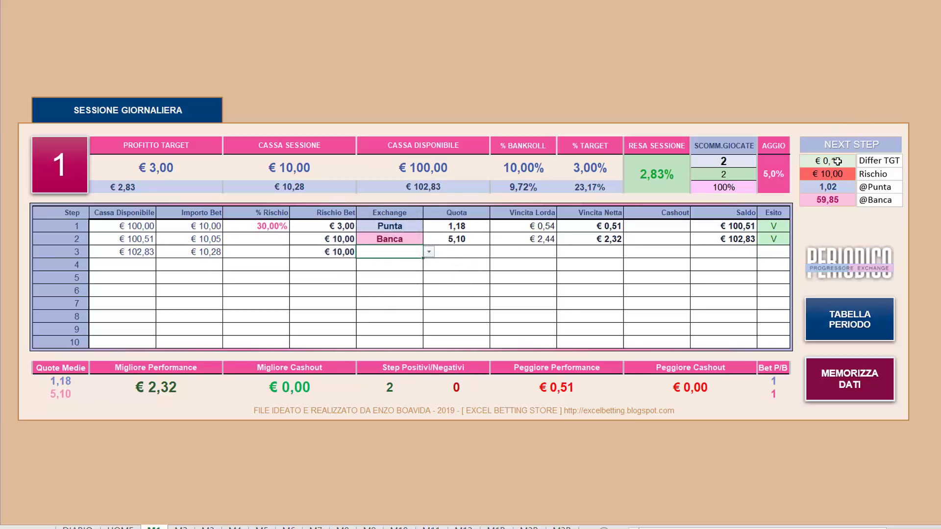
pyautogui.click(828, 187)
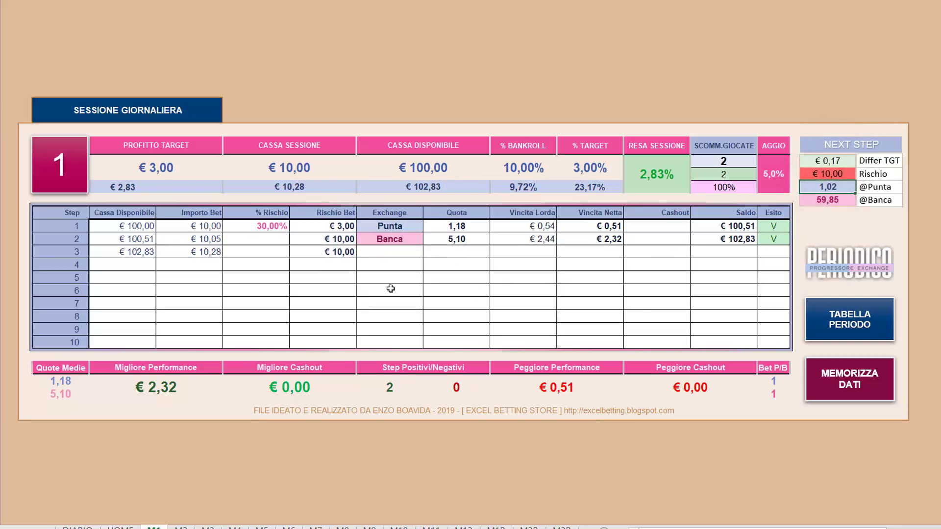
pyautogui.click(367, 255)
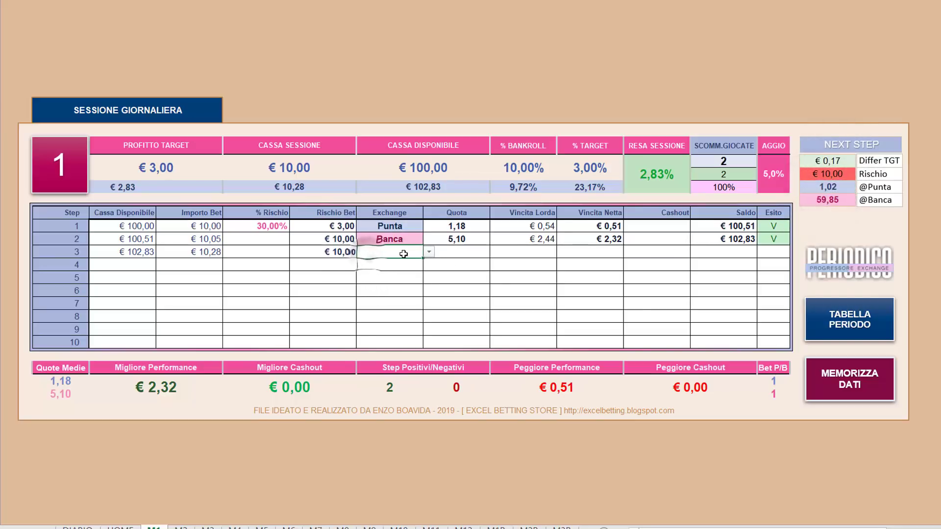
pyautogui.click(429, 251)
pyautogui.click(428, 252)
pyautogui.click(429, 252)
pyautogui.click(423, 260)
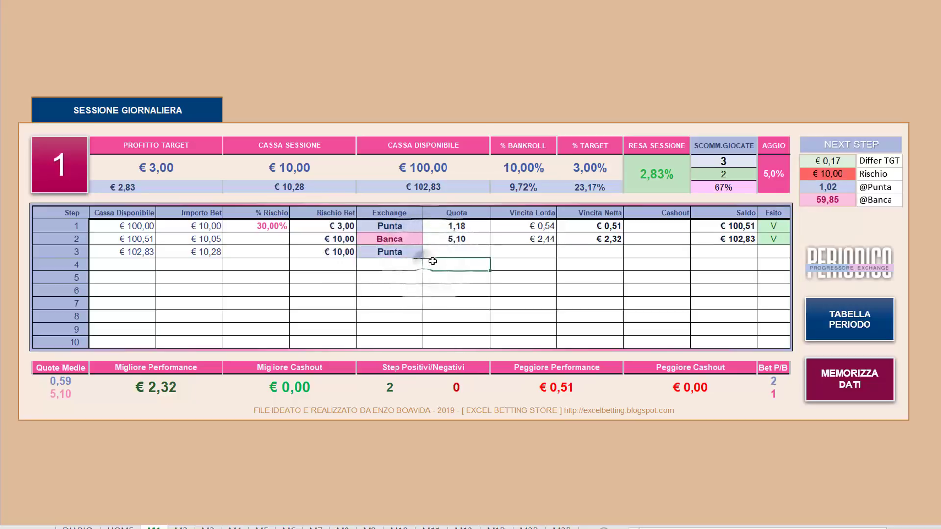
# Enter odds 1,02 for step 3 and record it as won, bringing the balance to € 103,02.
pyautogui.click(459, 251)
pyautogui.write('1')
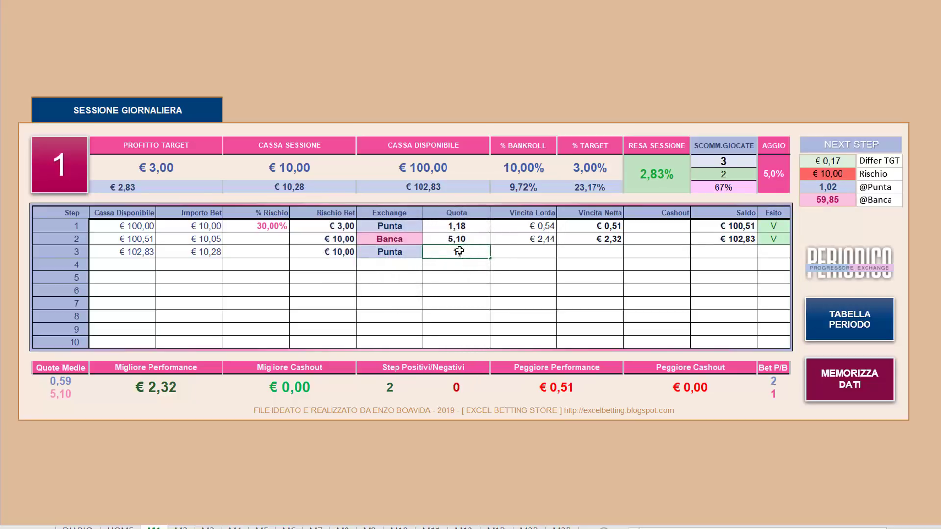
pyautogui.press('Tab')
pyautogui.press('Tab')
pyautogui.press('Tab')
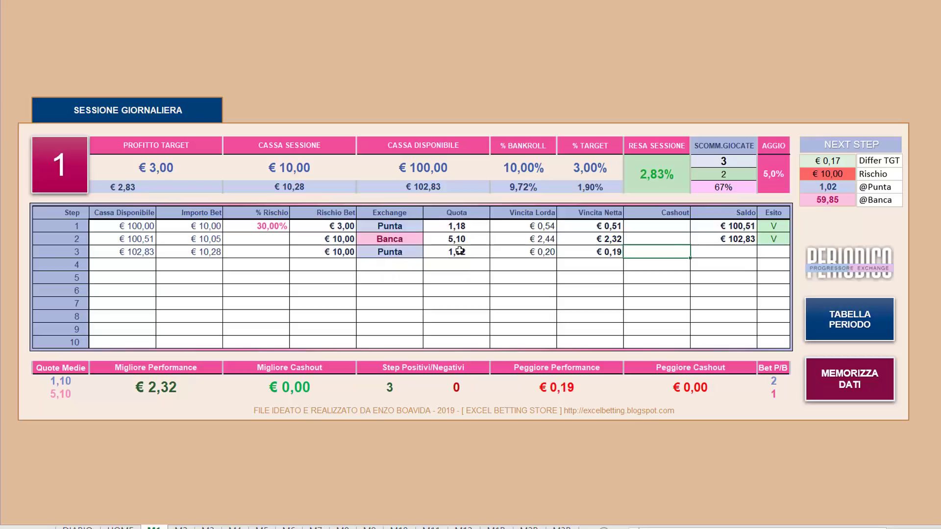
pyautogui.press('Tab')
pyautogui.press('Tab')
pyautogui.press('Return')
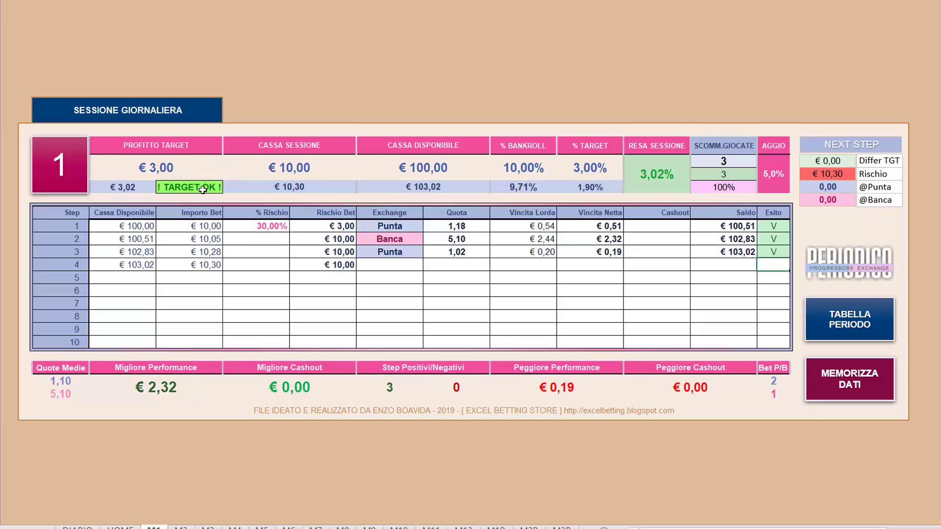
pyautogui.click(119, 188)
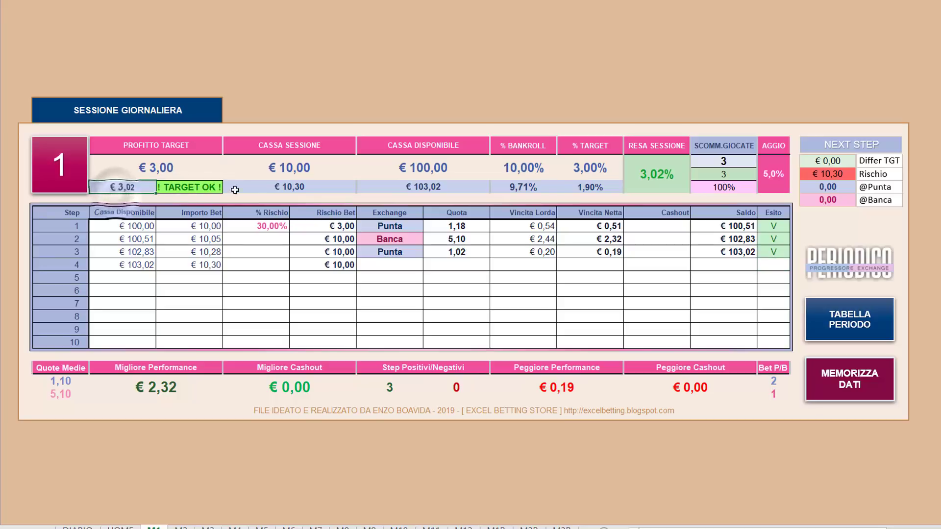
pyautogui.click(287, 187)
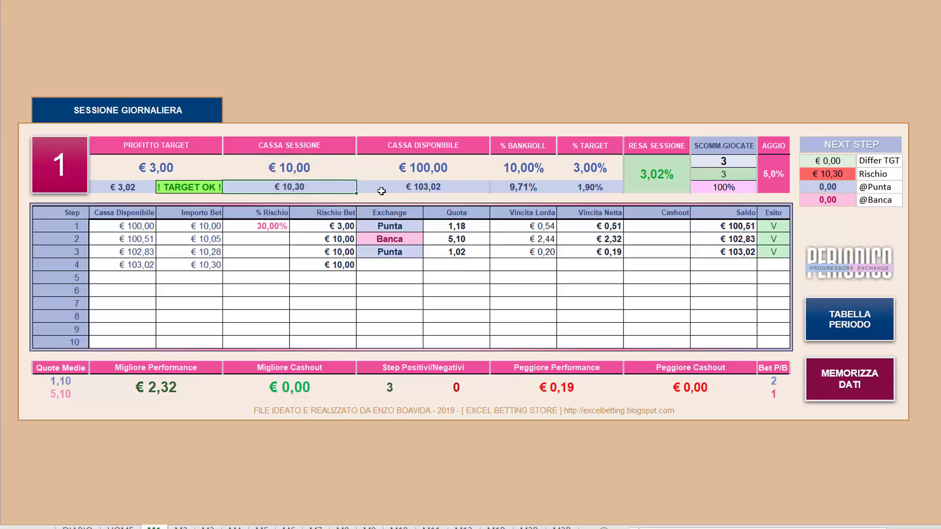
pyautogui.click(422, 189)
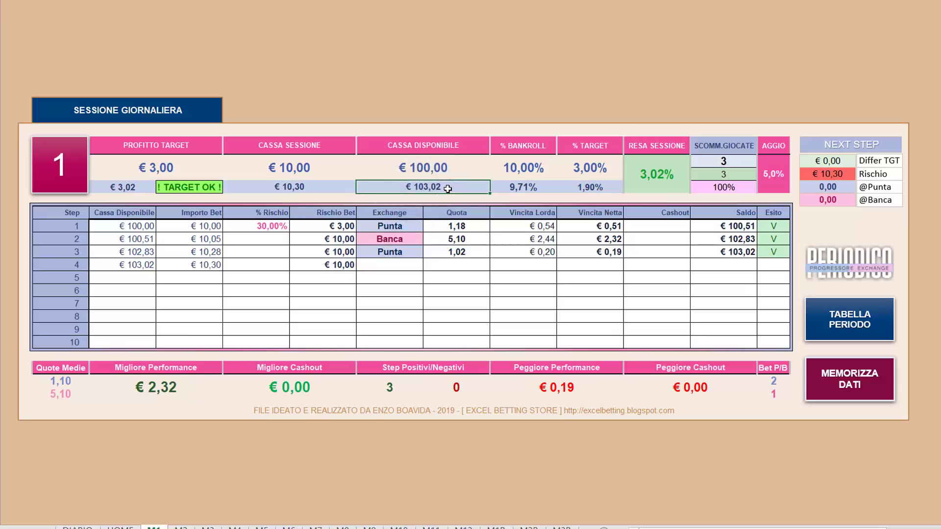
pyautogui.click(537, 190)
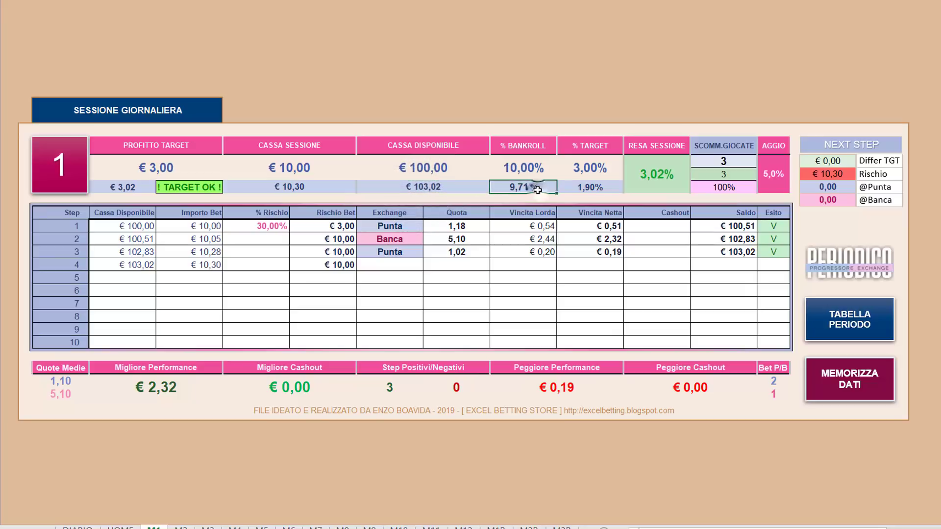
pyautogui.click(606, 189)
pyautogui.click(656, 186)
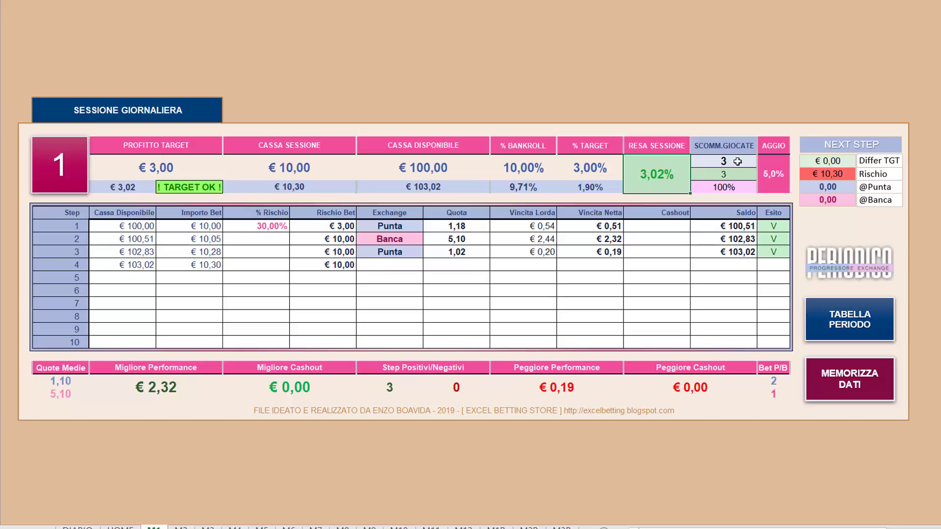
pyautogui.click(738, 188)
pyautogui.click(710, 300)
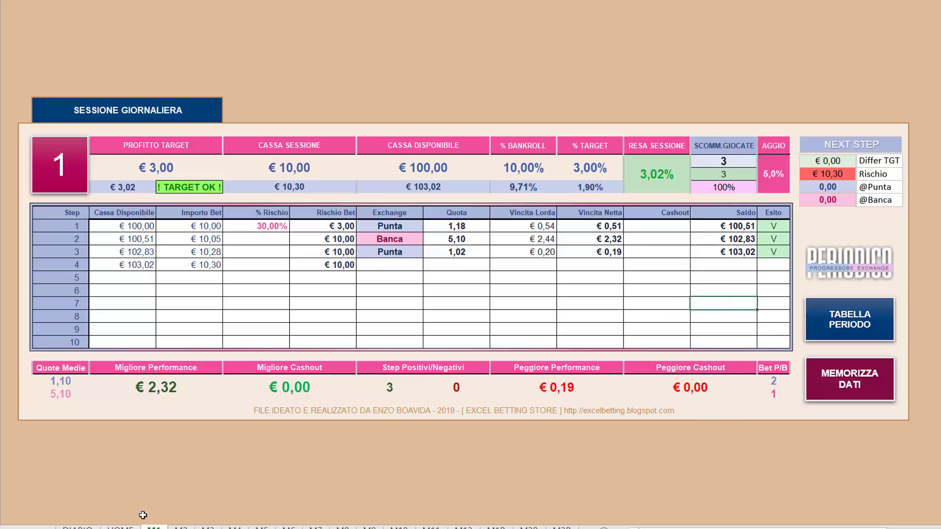
pyautogui.click(67, 384)
pyautogui.click(63, 394)
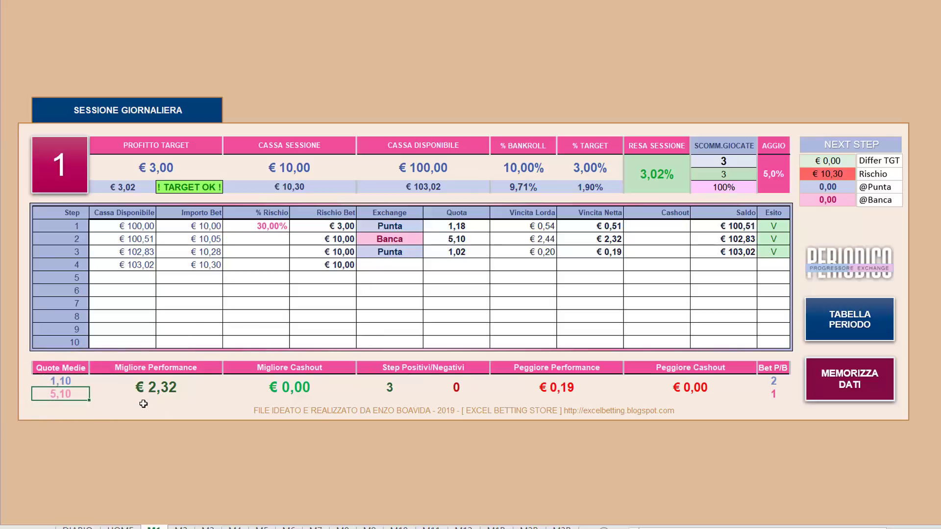
pyautogui.click(168, 395)
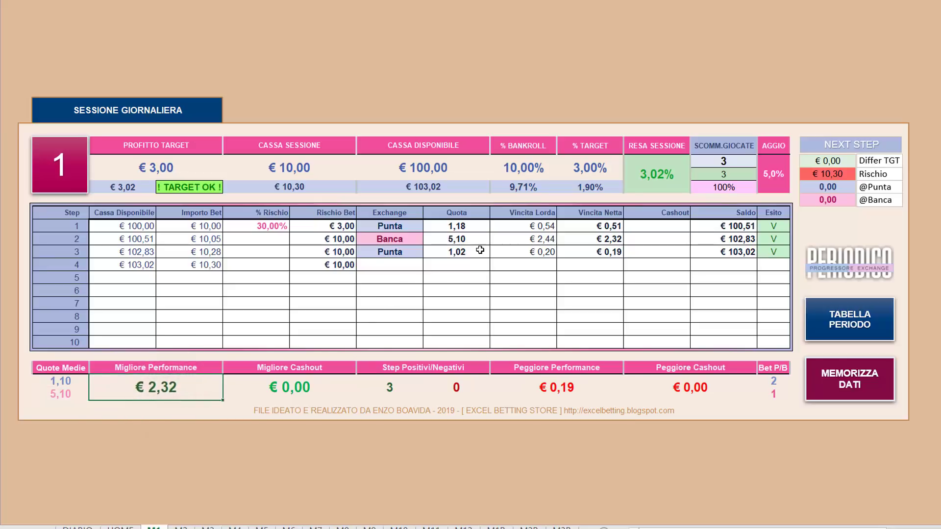
pyautogui.click(617, 237)
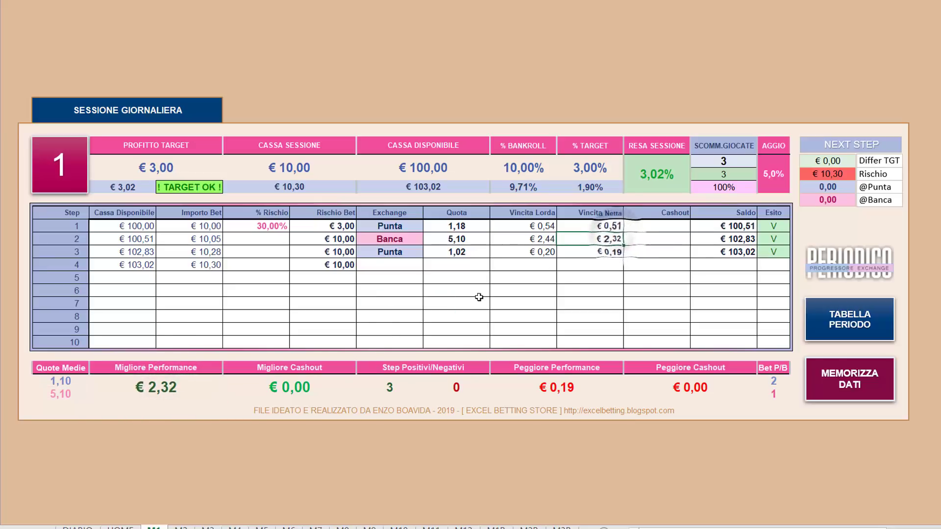
pyautogui.click(323, 388)
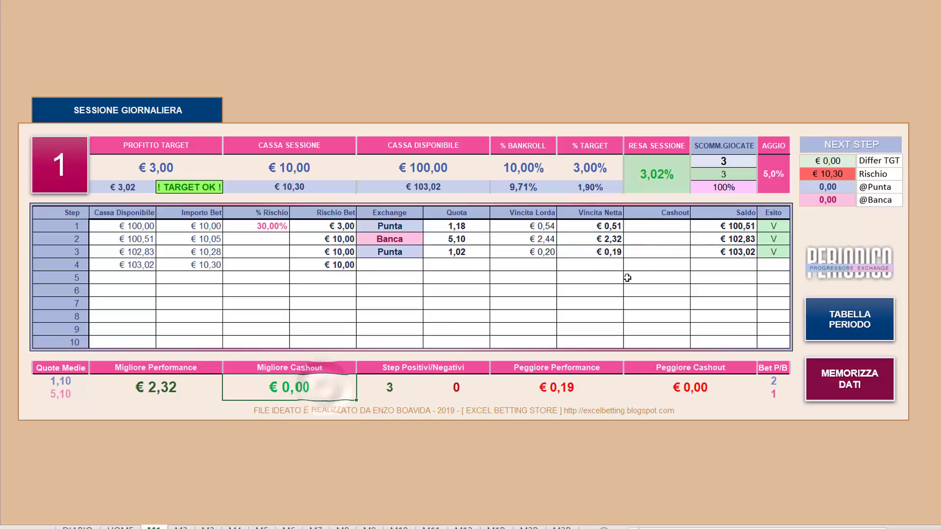
pyautogui.click(402, 390)
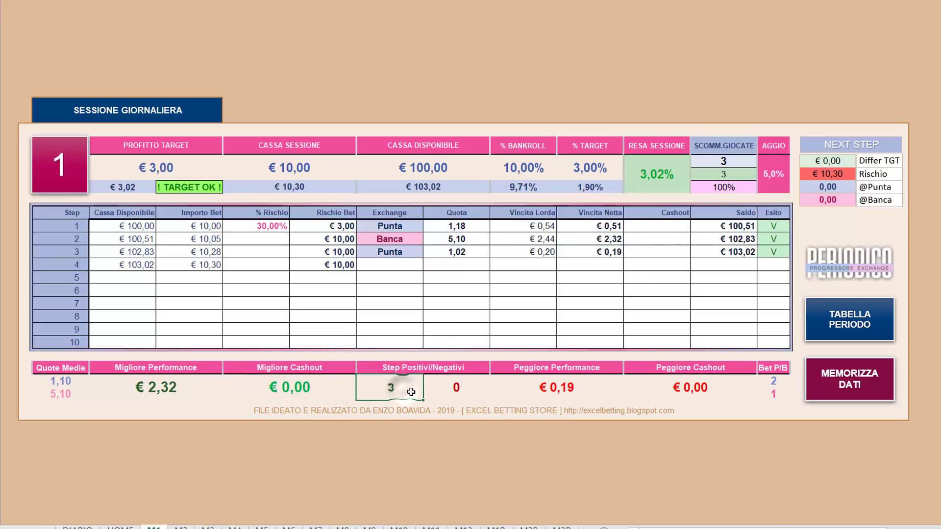
pyautogui.click(453, 390)
pyautogui.click(541, 391)
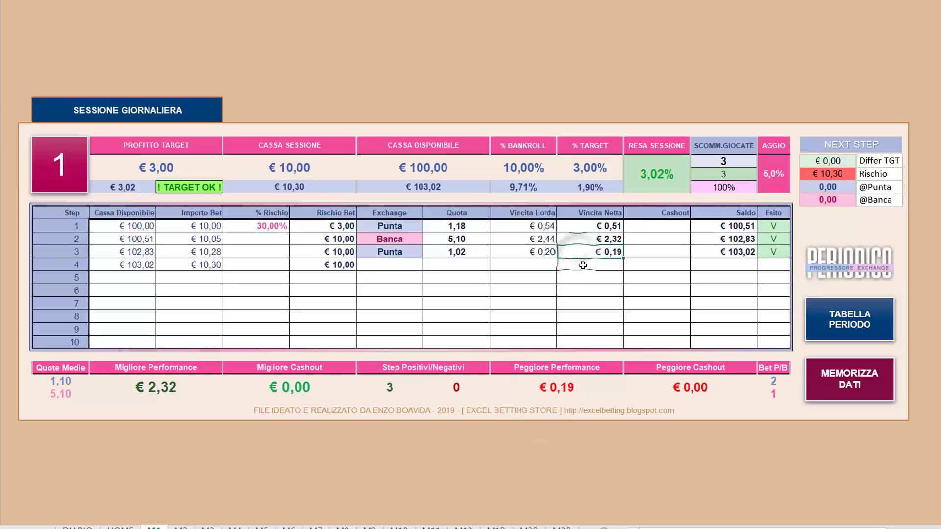
pyautogui.click(670, 397)
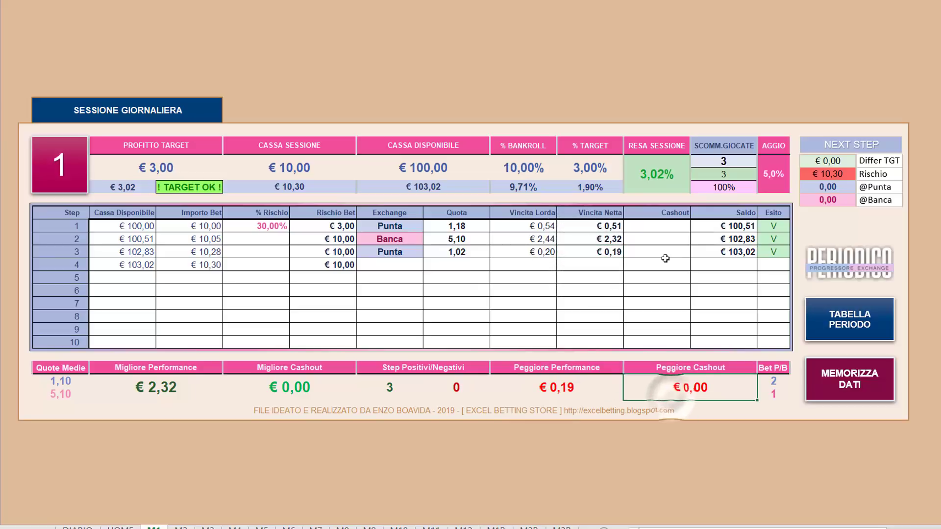
pyautogui.click(774, 382)
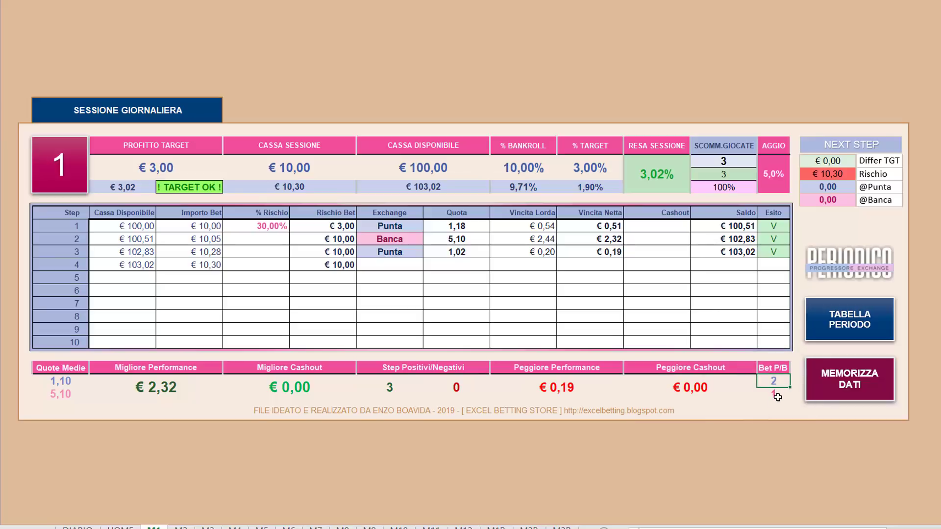
pyautogui.click(775, 394)
pyautogui.click(703, 440)
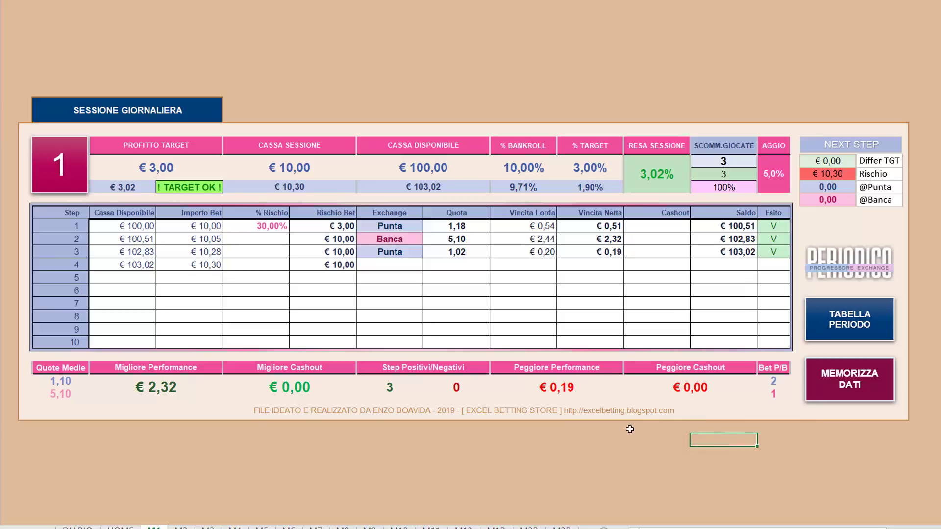
# Store session 1's results, select session 2 (target € 106,11) in the period table, and open its daily sheet.
pyautogui.click(839, 377)
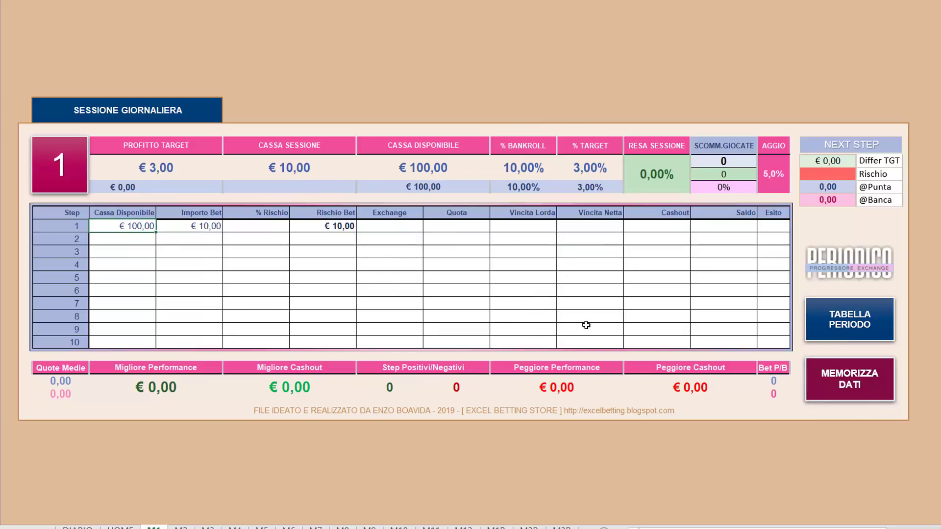
pyautogui.click(872, 328)
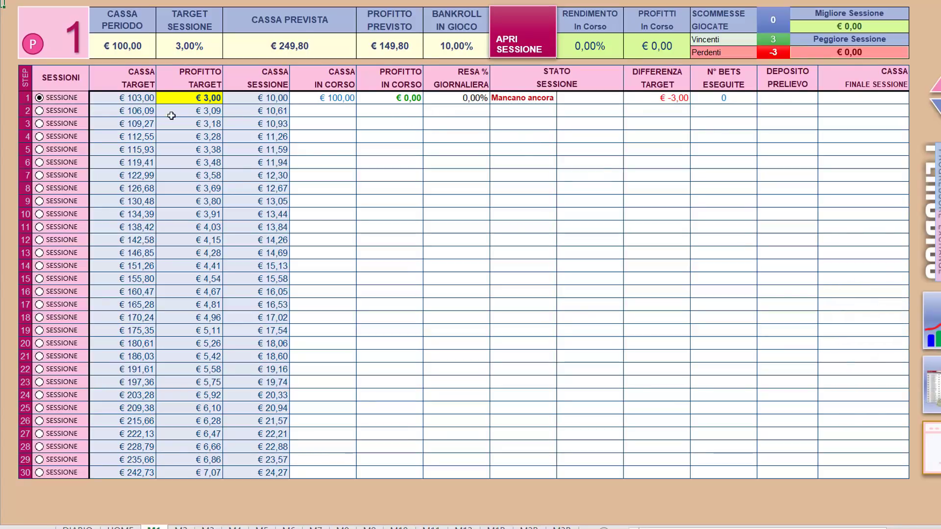
pyautogui.click(54, 111)
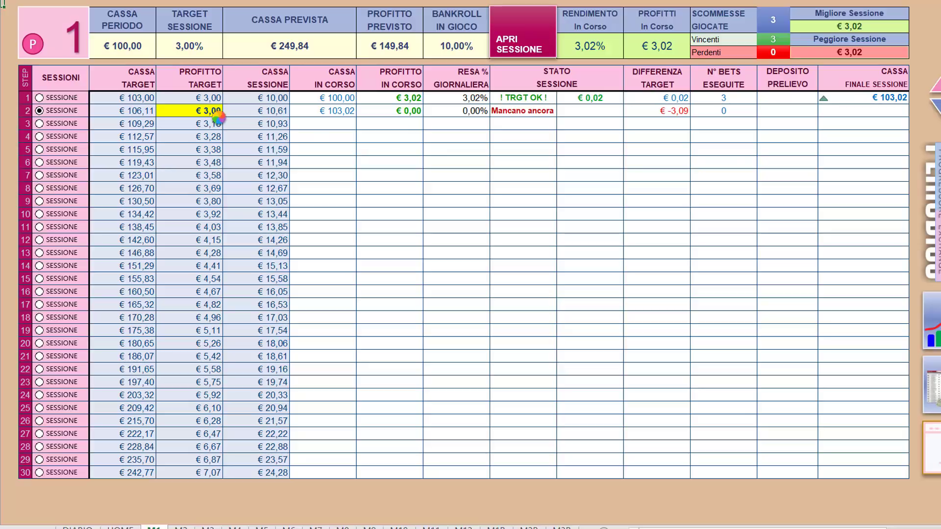
pyautogui.click(130, 112)
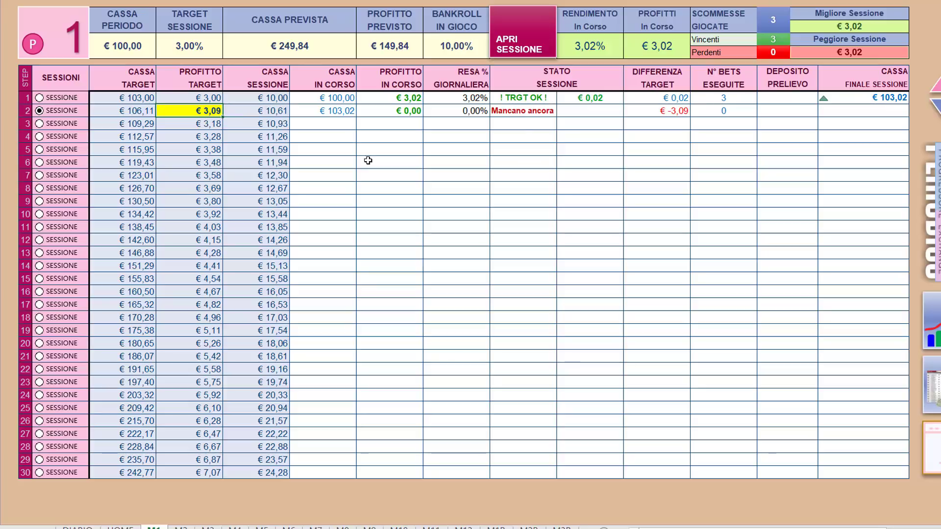
pyautogui.click(530, 48)
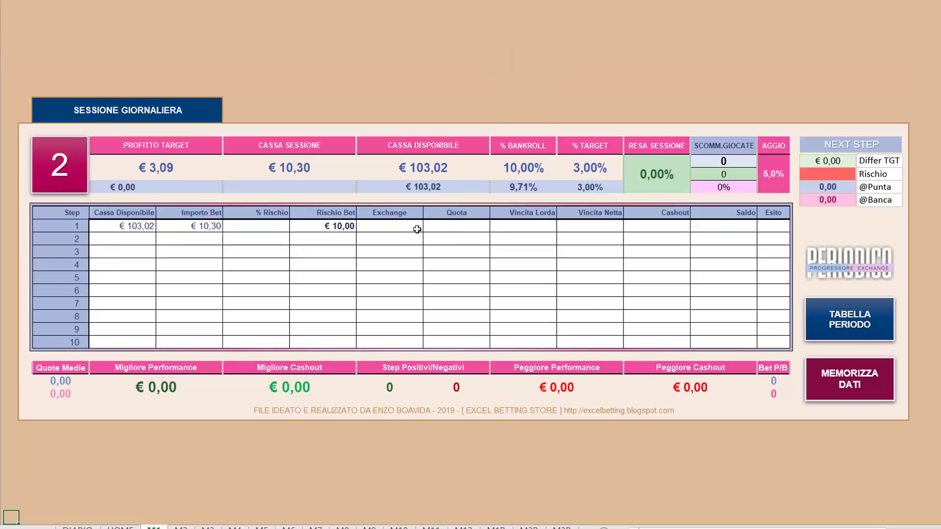
# Log step 1 as a won Punta bet at 1,28 with 40% risk.
pyautogui.click(402, 228)
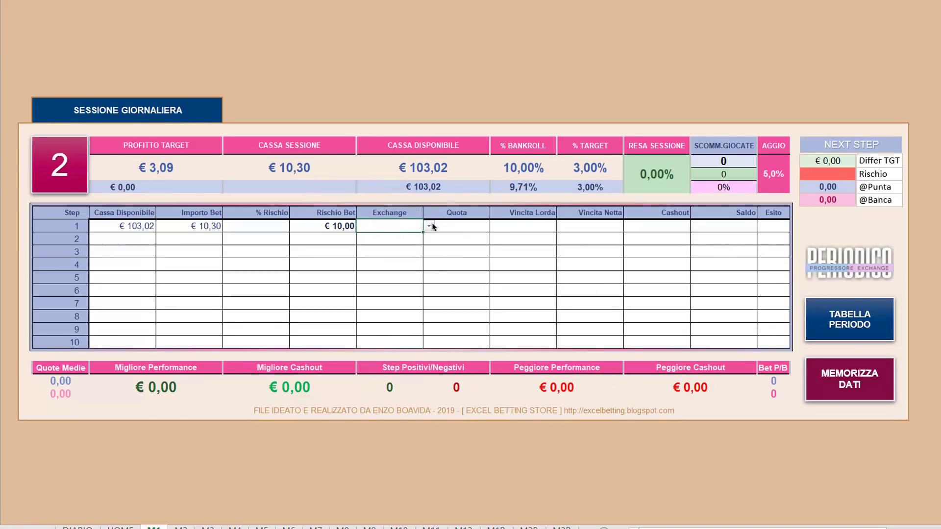
pyautogui.click(274, 234)
pyautogui.click(271, 228)
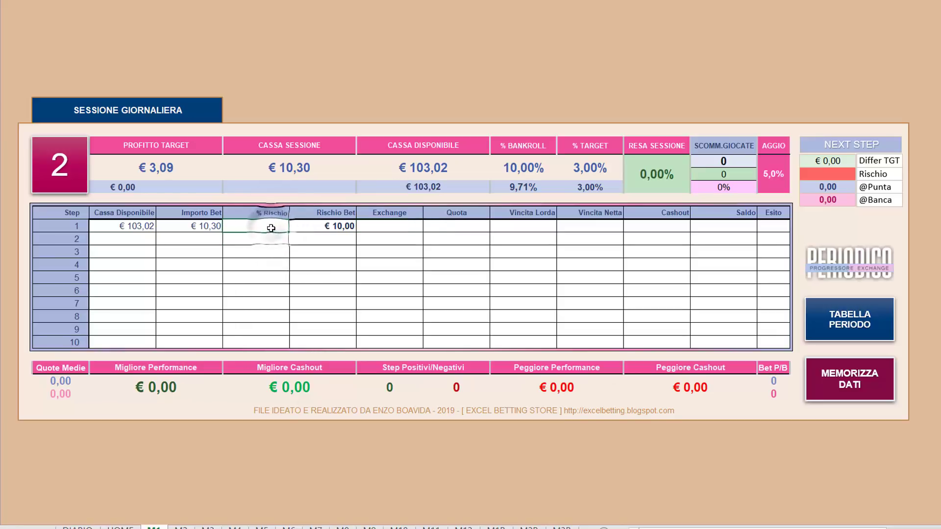
pyautogui.write('40')
pyautogui.press('Tab')
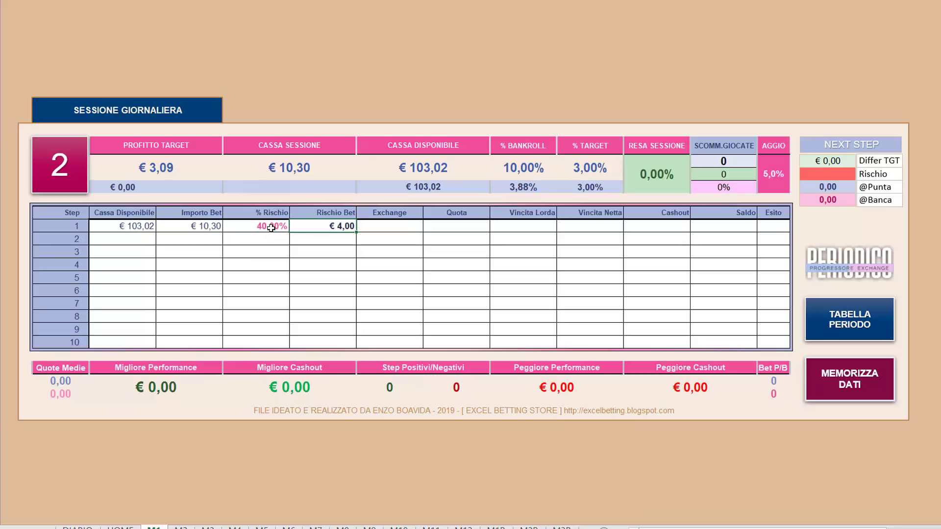
pyautogui.click(429, 225)
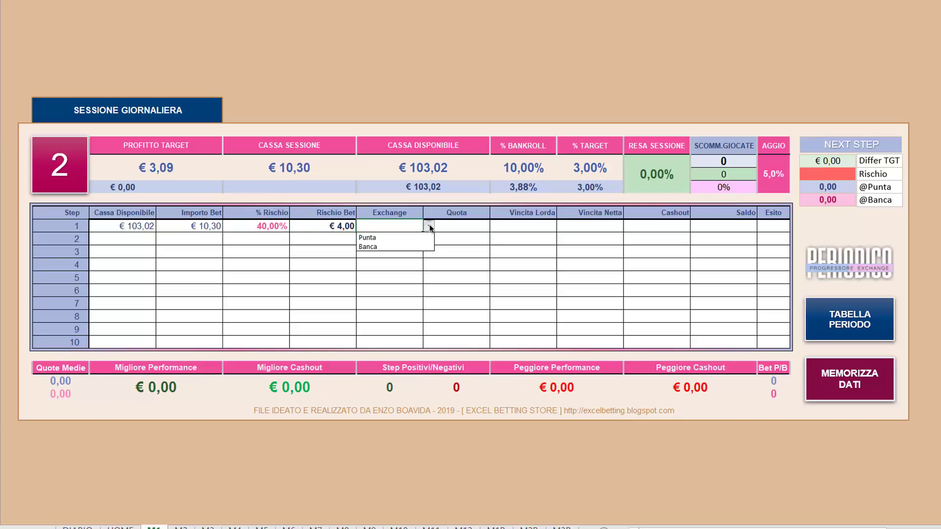
pyautogui.click(408, 236)
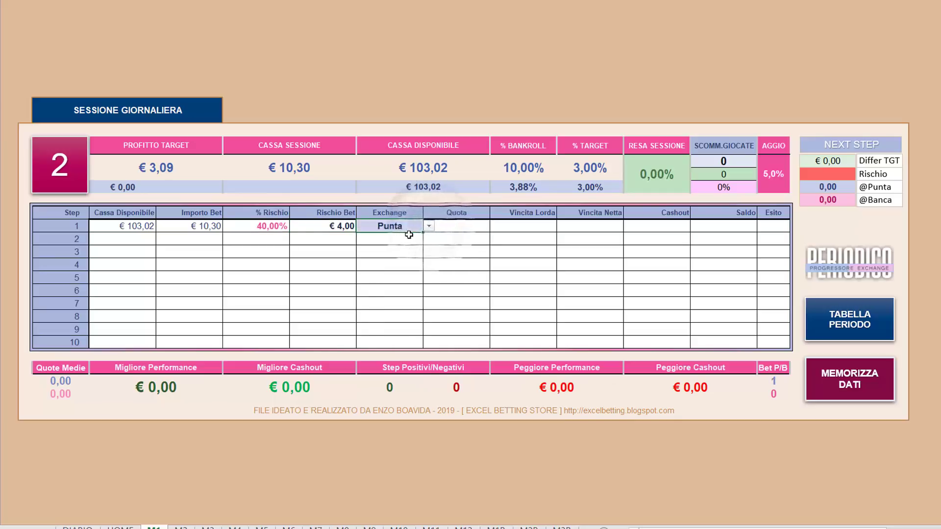
pyautogui.click(451, 230)
pyautogui.write('1,28')
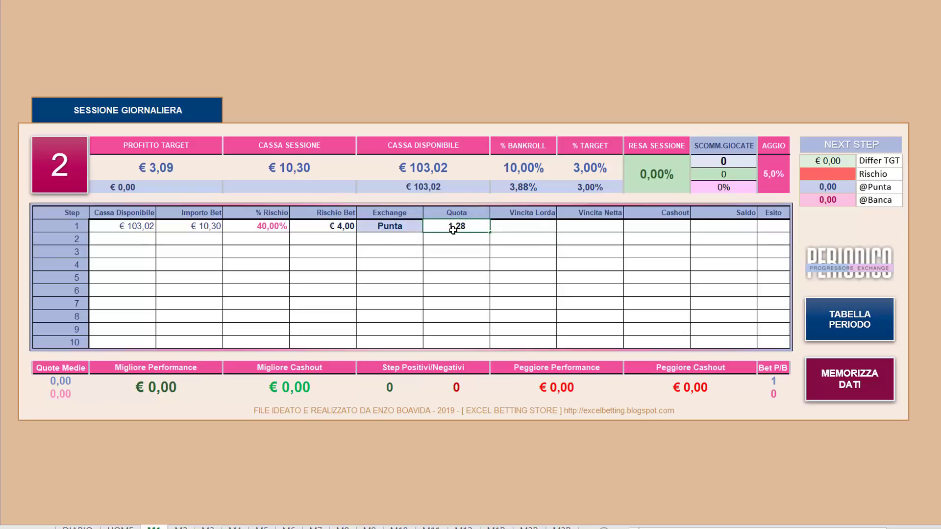
pyautogui.press('Tab')
pyautogui.press('Tab')
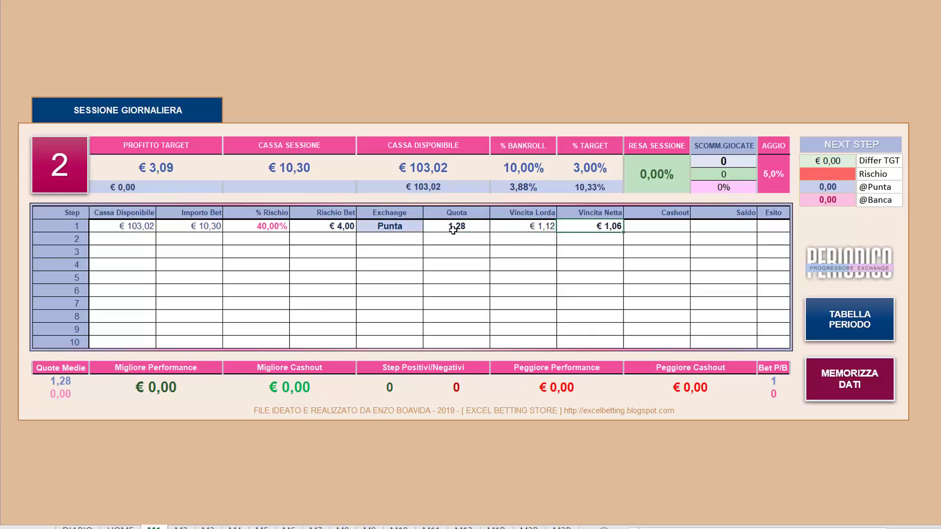
pyautogui.press('Tab')
pyautogui.press('Tab')
pyautogui.press('Tab')
pyautogui.press('Return')
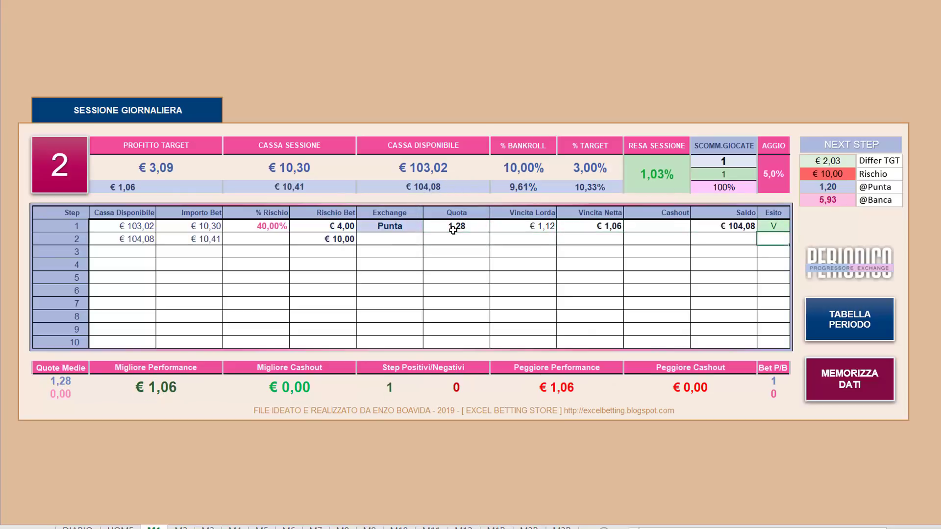
# Log step 2 as a won Banca bet at odds 5,80.
pyautogui.press('Left')
pyautogui.press('Left')
pyautogui.press('Left')
pyautogui.press('Left')
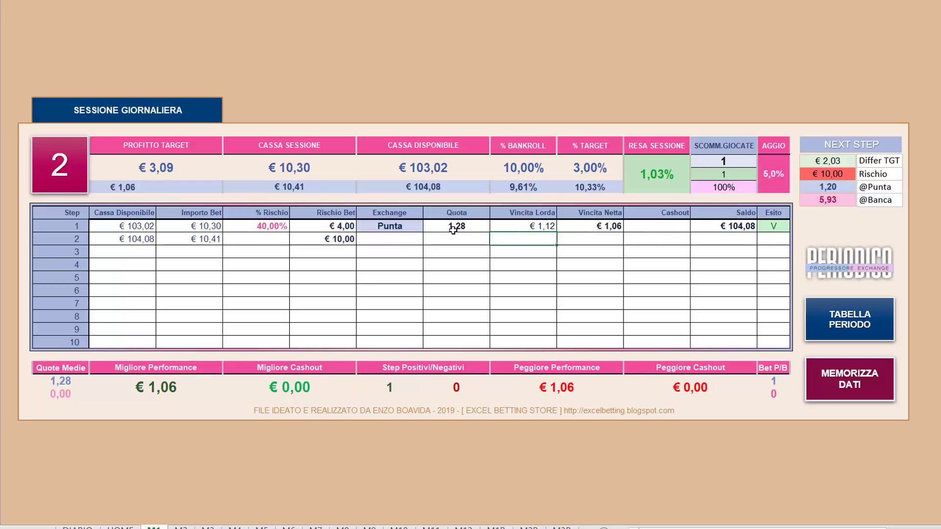
pyautogui.press('Left')
pyautogui.press('Left')
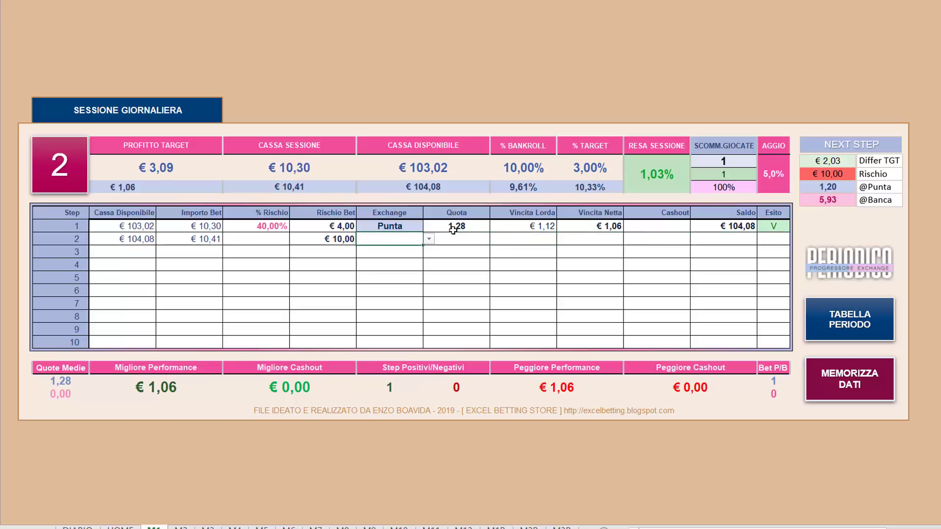
pyautogui.click(429, 239)
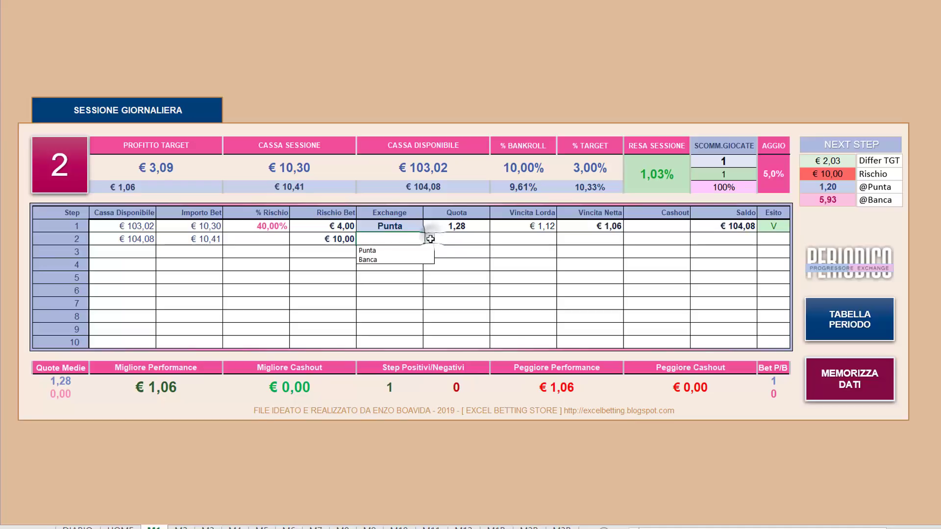
pyautogui.click(409, 260)
pyautogui.press('Right')
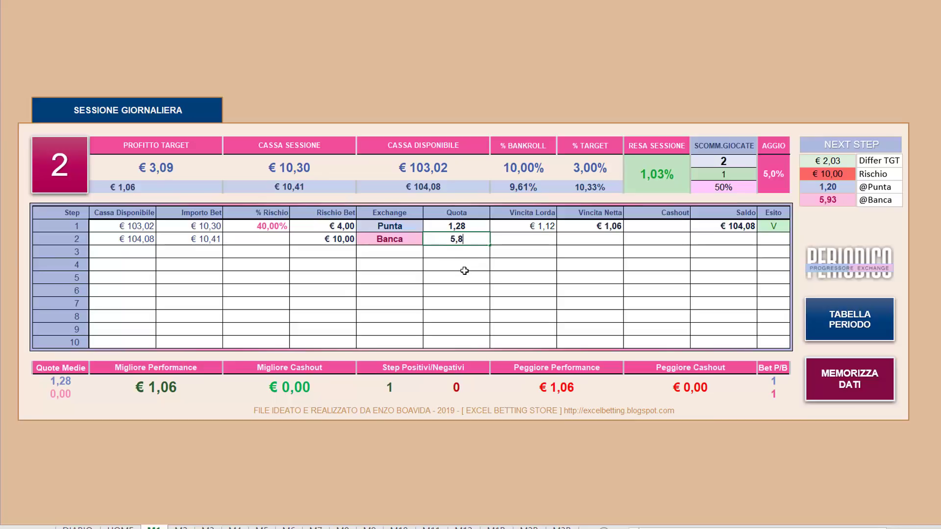
pyautogui.press('Right')
pyautogui.press('Right')
pyautogui.press('Right')
pyautogui.press('Right')
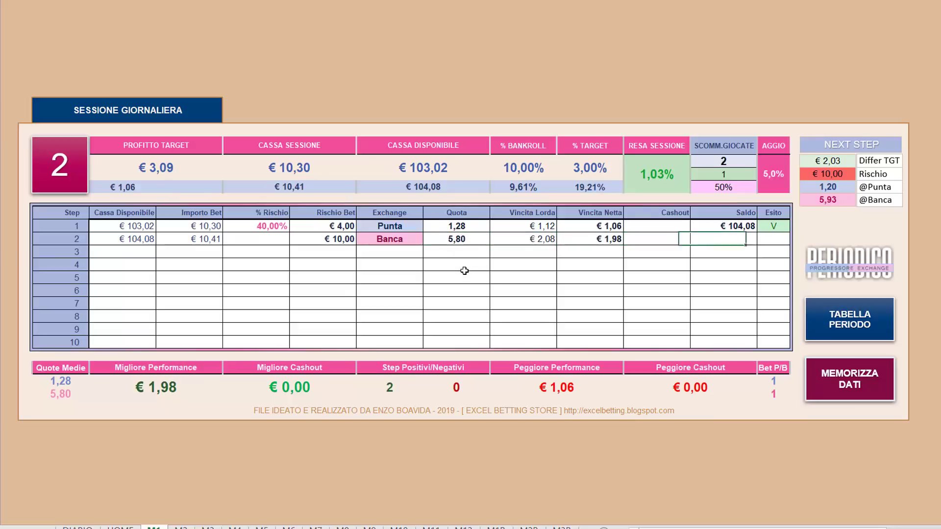
pyautogui.press('Right')
pyautogui.write('V')
pyautogui.press('Return')
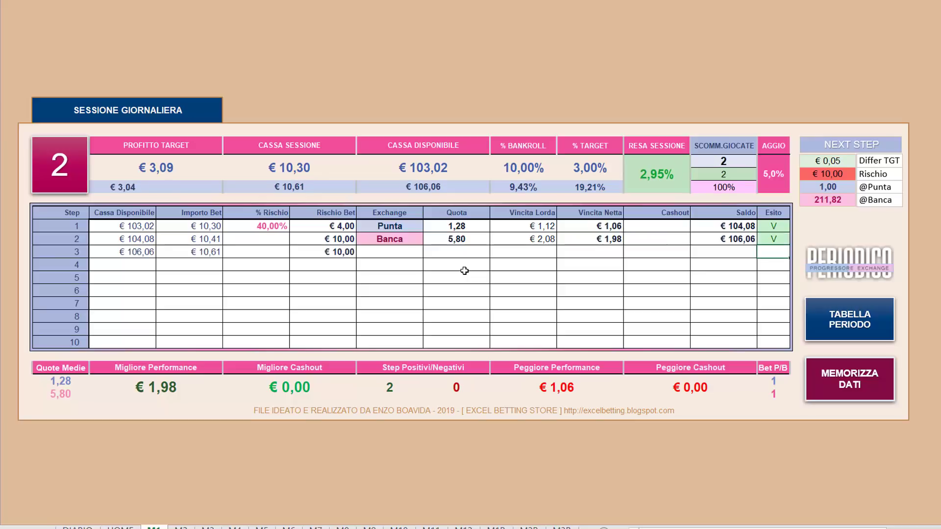
# Log step 3 as a won Punta bet at odds 1,02, reaching TARGET OK.
pyautogui.click(391, 254)
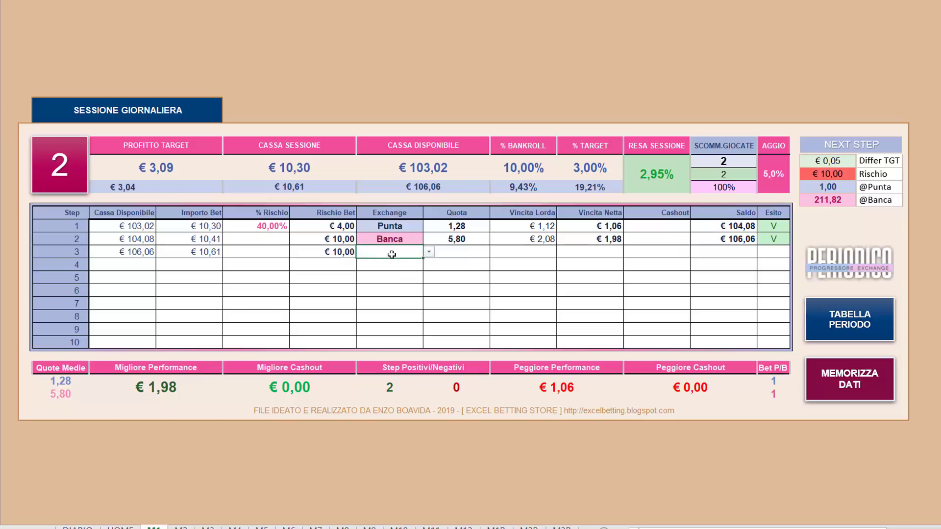
pyautogui.click(425, 254)
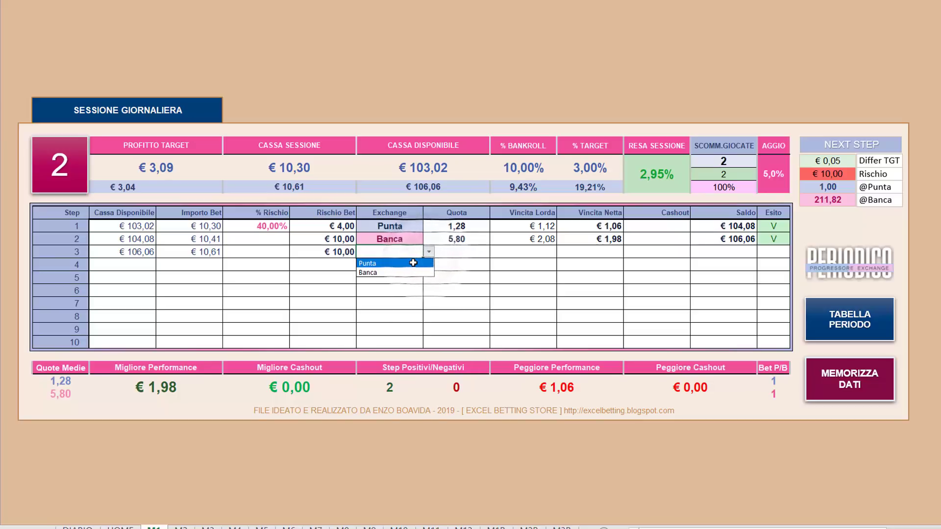
pyautogui.click(413, 263)
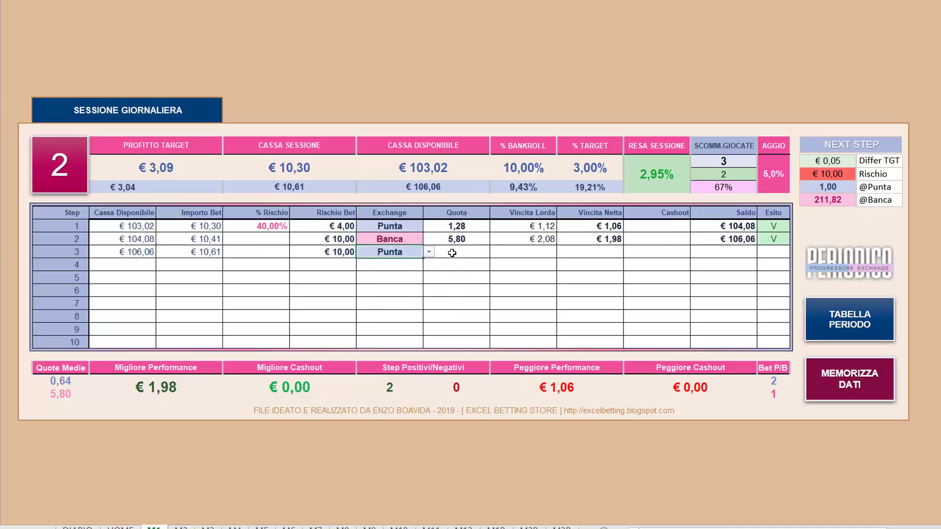
pyautogui.click(451, 253)
pyautogui.write('1,')
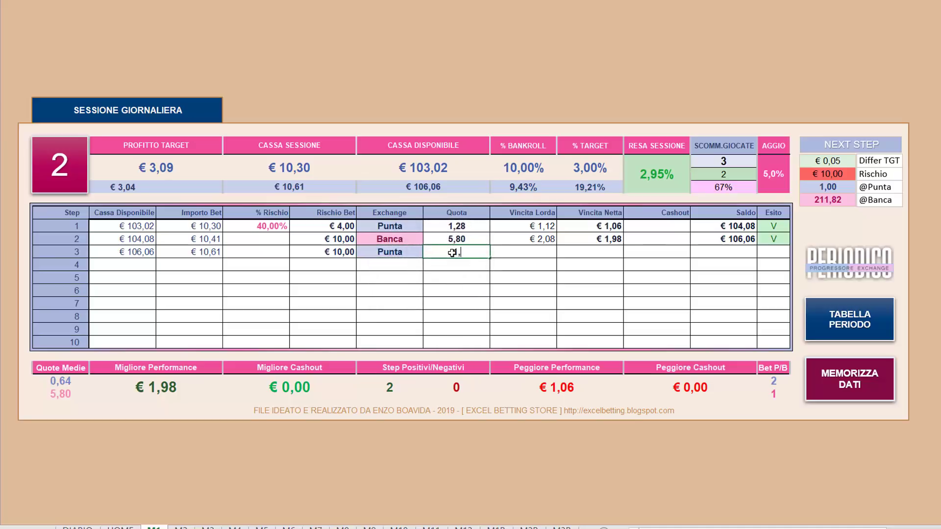
pyautogui.press('Tab')
pyautogui.press('Tab')
pyautogui.press('Tab')
pyautogui.press('Tab')
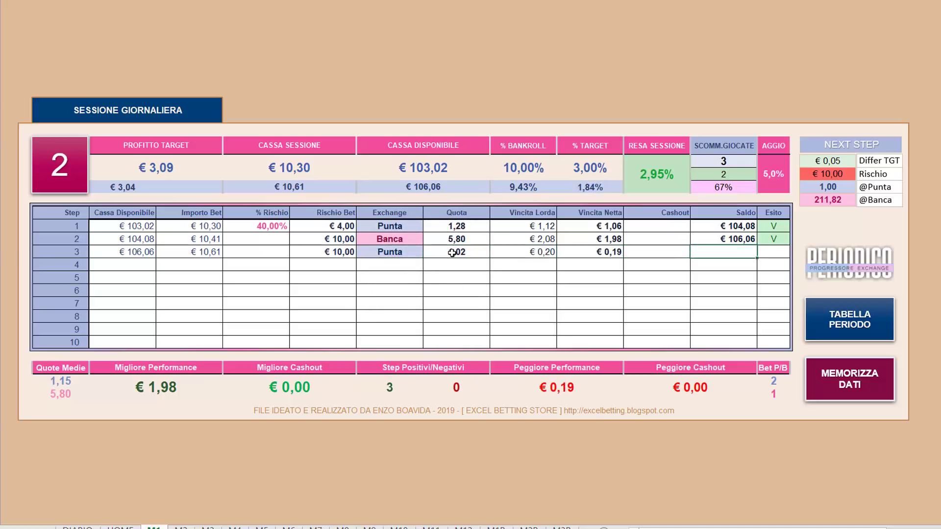
pyautogui.press('Tab')
pyautogui.write('V')
pyautogui.press('Return')
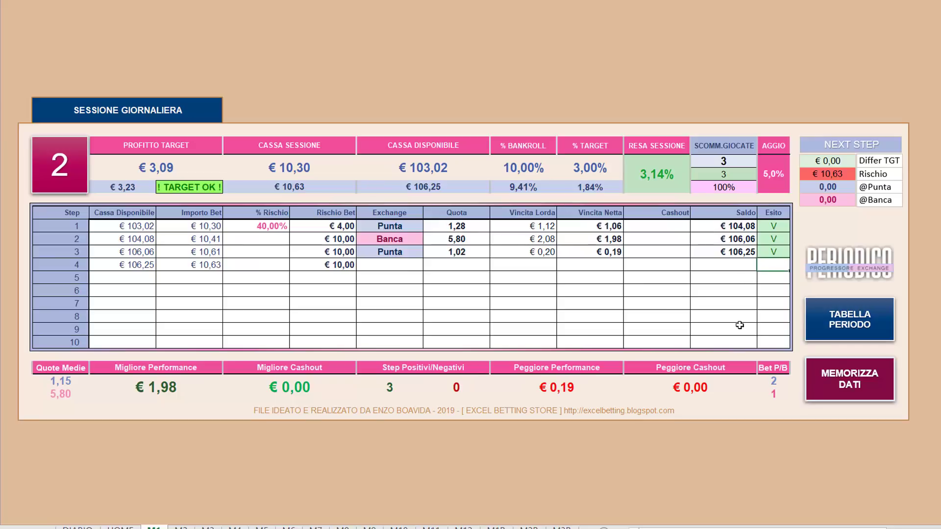
# Store session 2's results and make session 3 current in the period table.
pyautogui.click(857, 384)
pyautogui.click(858, 332)
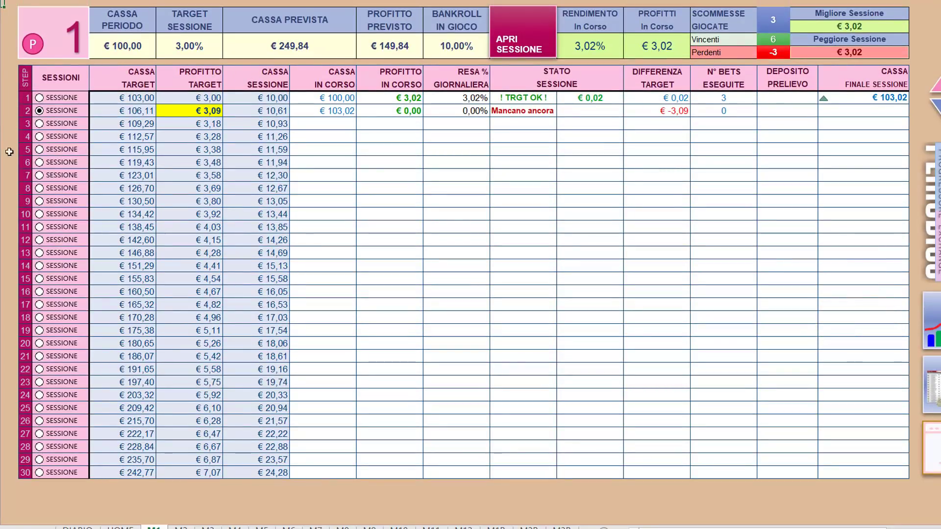
pyautogui.click(57, 125)
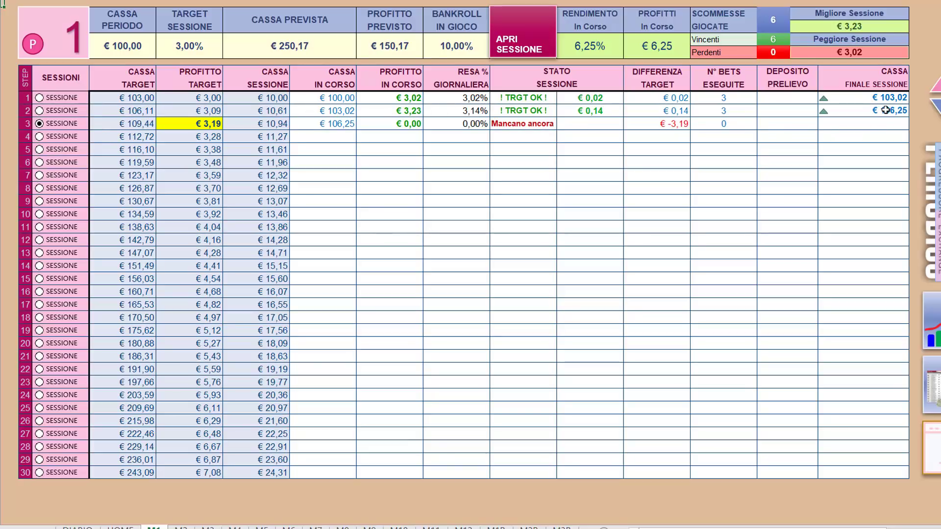
pyautogui.click(607, 111)
pyautogui.click(594, 49)
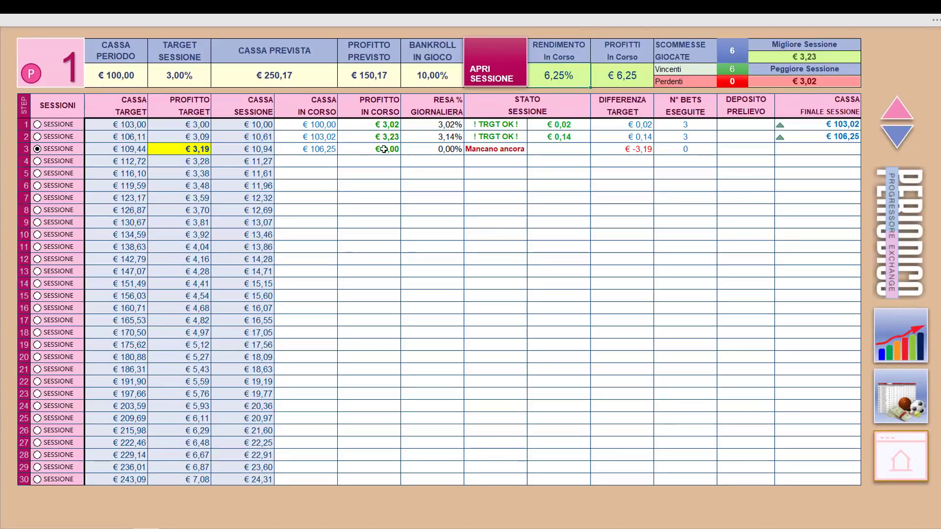
# Open the period charts sheet plotting sessions 1–2 bankroll, profits and bet totals.
pyautogui.click(595, 219)
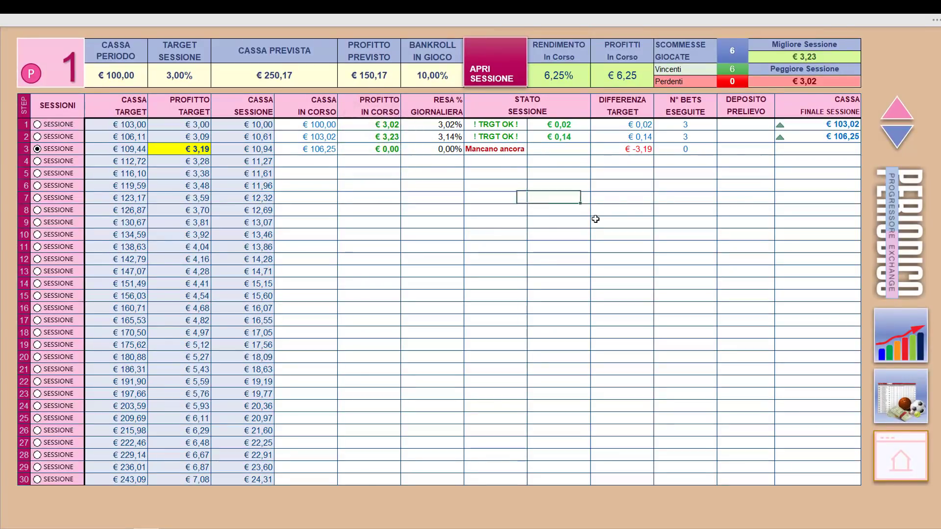
pyautogui.click(798, 78)
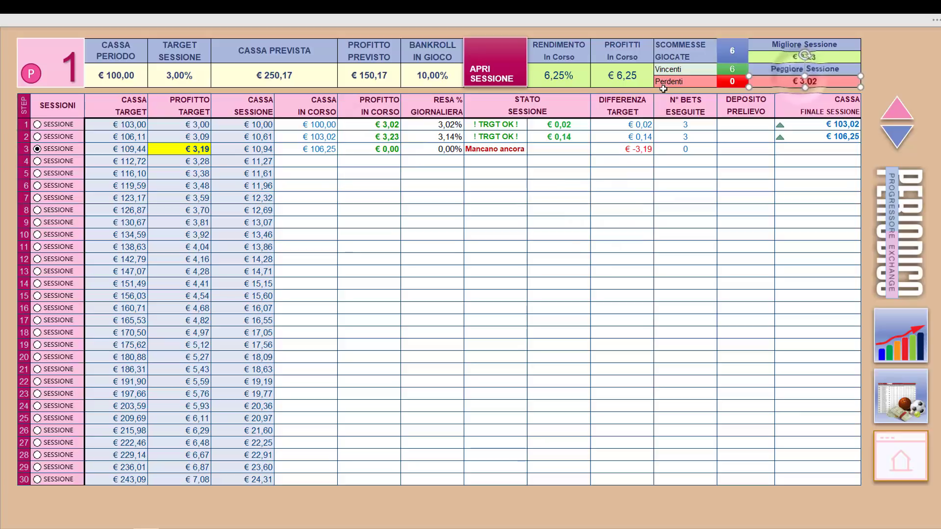
pyautogui.click(645, 189)
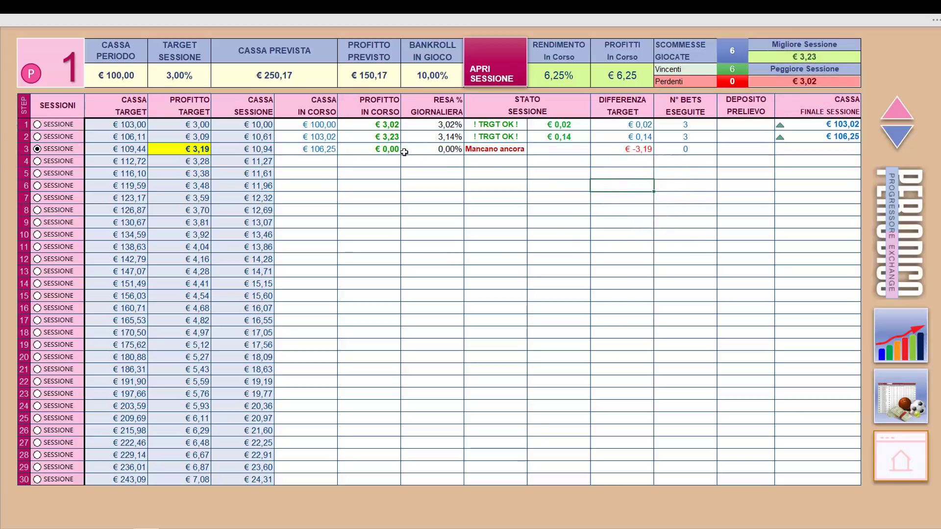
pyautogui.click(415, 241)
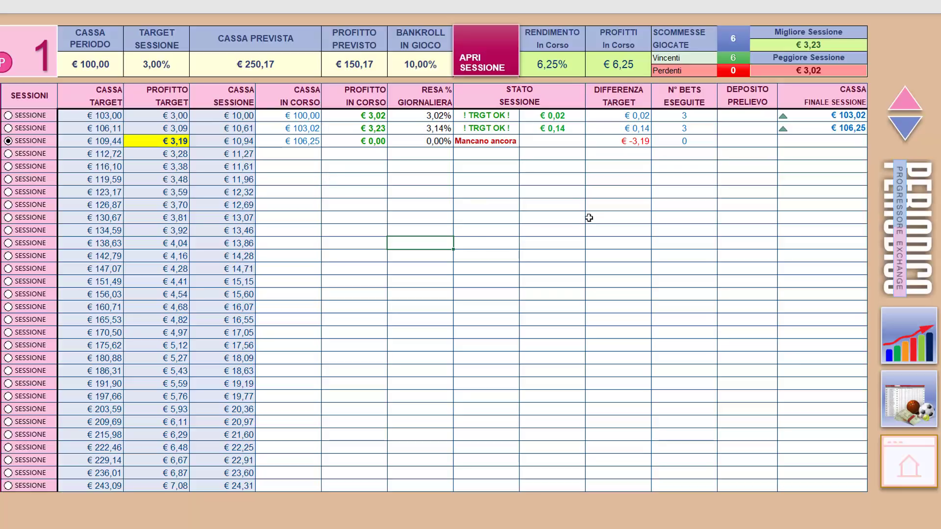
pyautogui.click(902, 331)
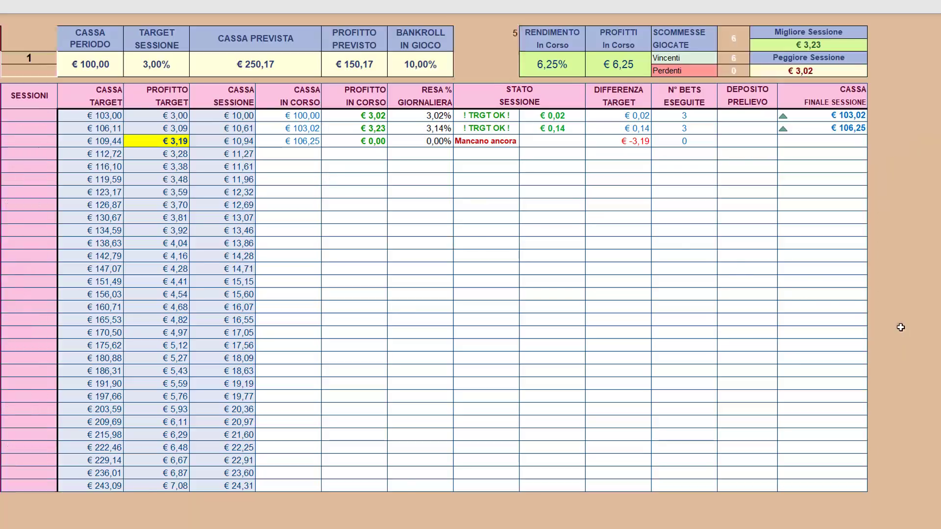
pyautogui.hscroll(-1, 462, 260)
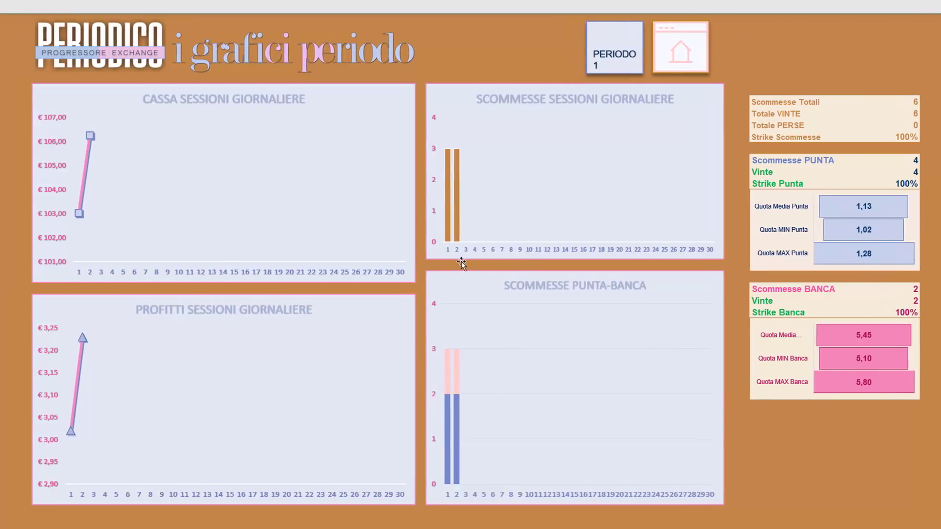
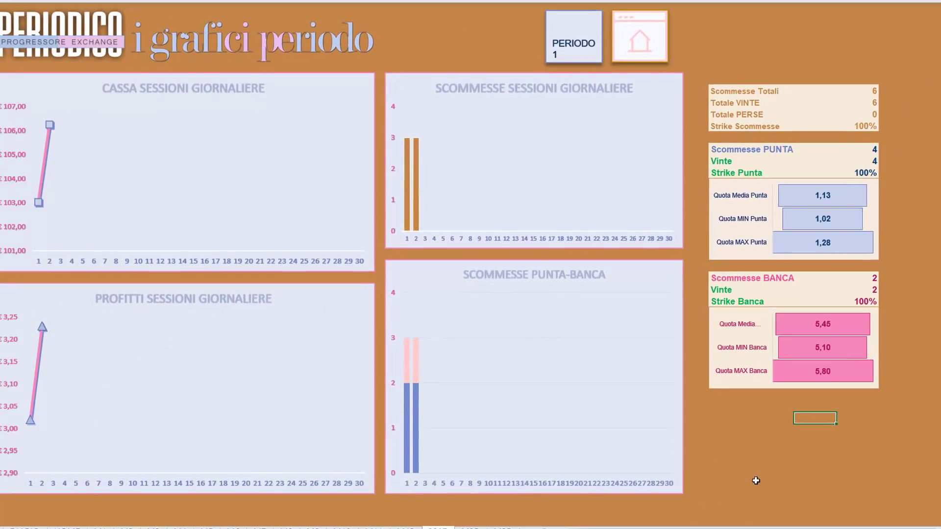
# Leave the period charts for the PERIODO 1 sessions table, where sessions 1 and 2 hit target.
pyautogui.click(756, 481)
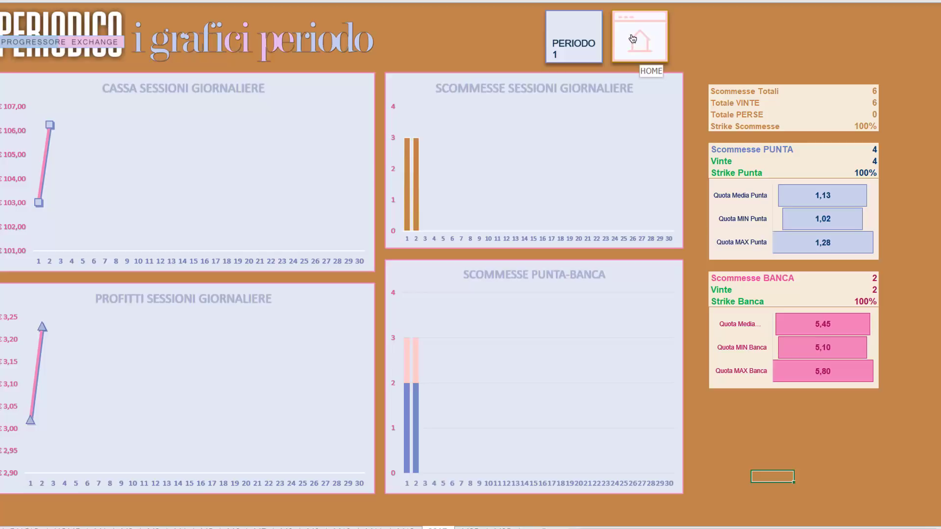
pyautogui.click(586, 35)
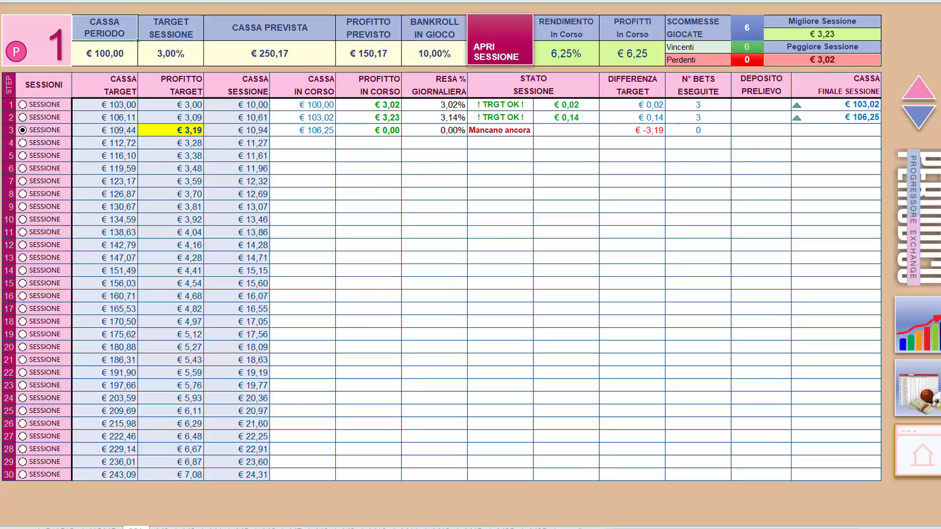
# Switch to the PERIODICO sheet showing month 1 at €6,25 profit (6,25%).
pyautogui.click(102, 528)
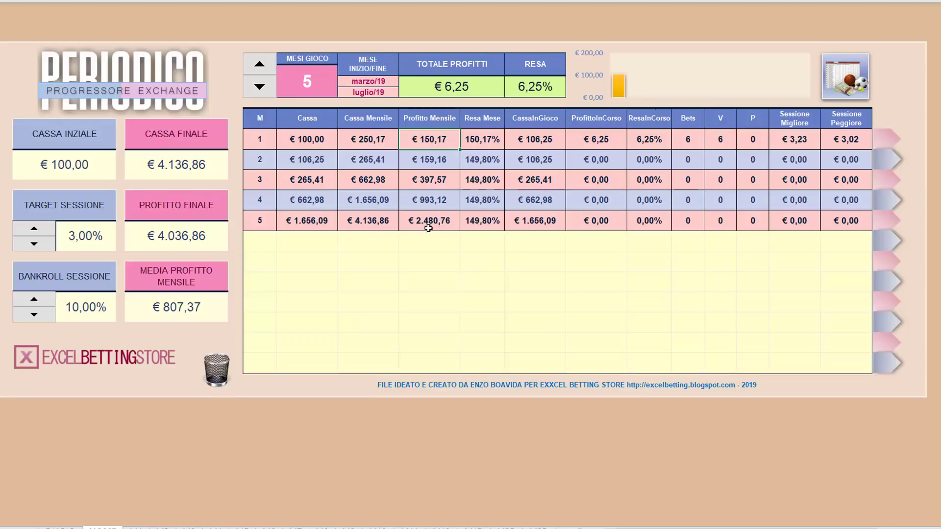
# Select month 5's Cassa Mensile value, then open the diario di gioco journal.
pyautogui.click(381, 222)
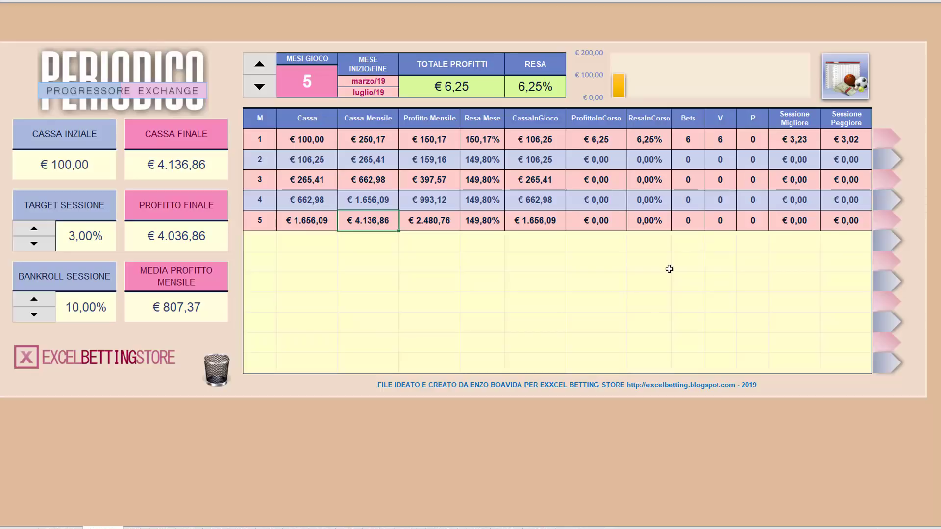
pyautogui.click(839, 80)
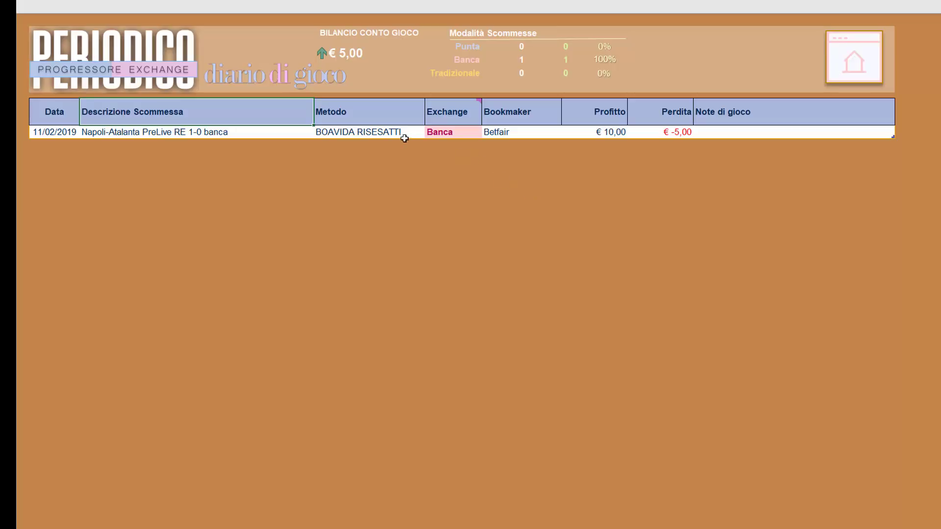
pyautogui.click(385, 120)
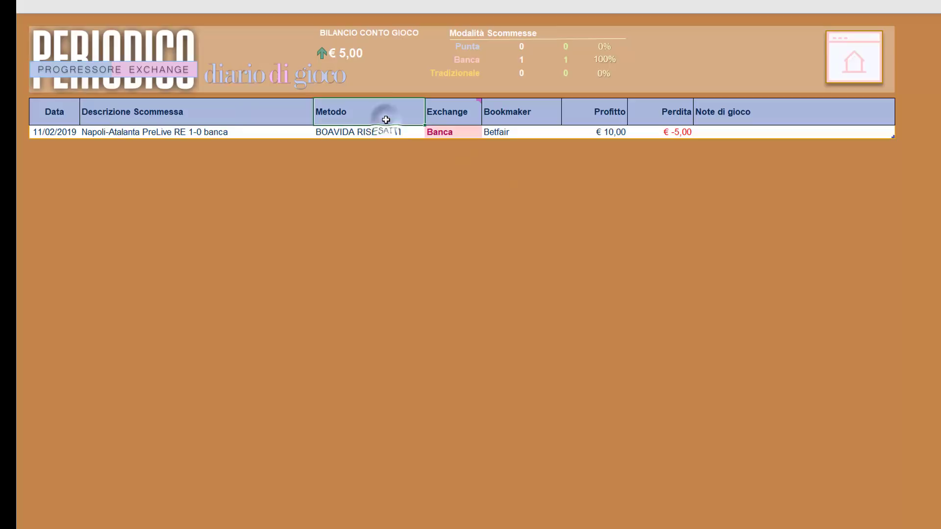
pyautogui.click(372, 2)
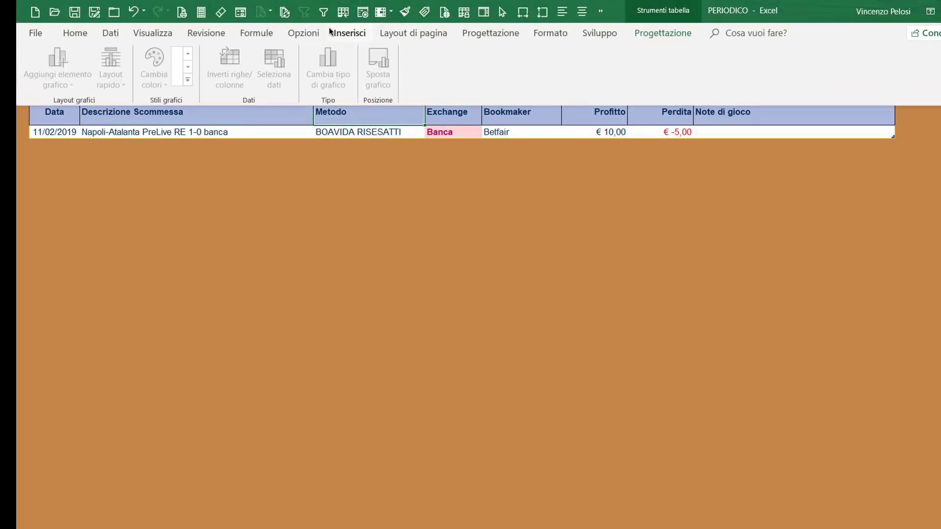
pyautogui.click(322, 11)
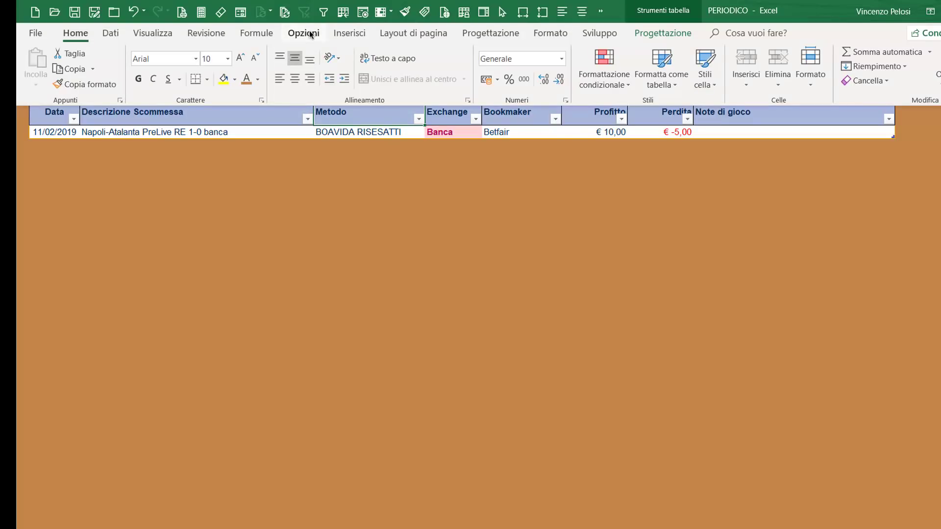
pyautogui.click(283, 210)
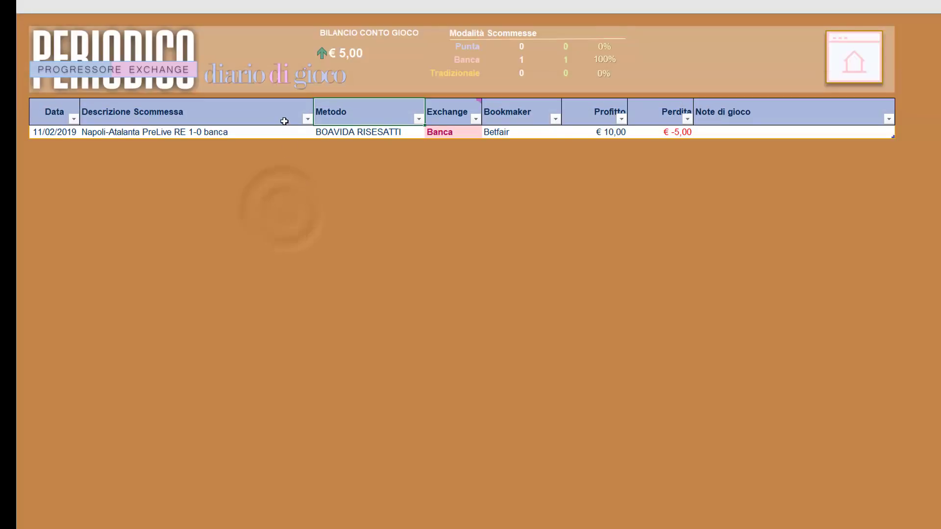
pyautogui.click(263, 10)
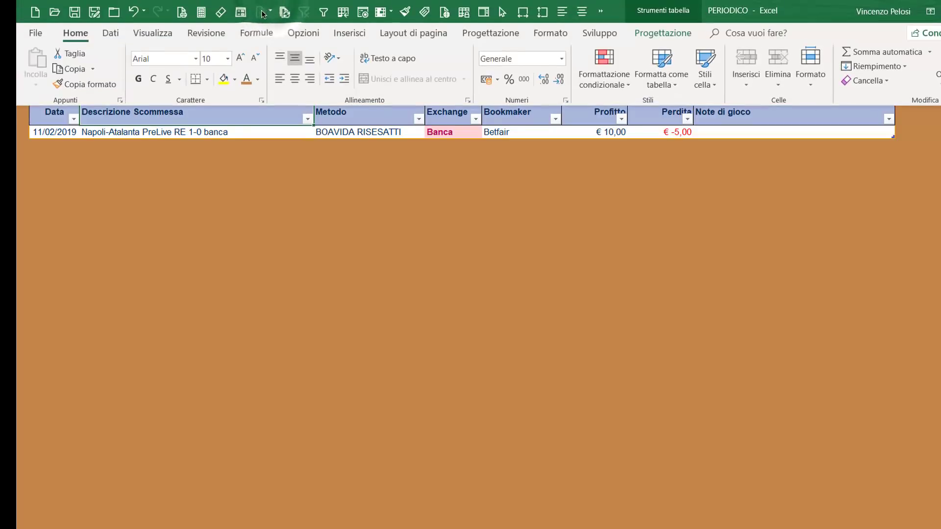
pyautogui.click(116, 34)
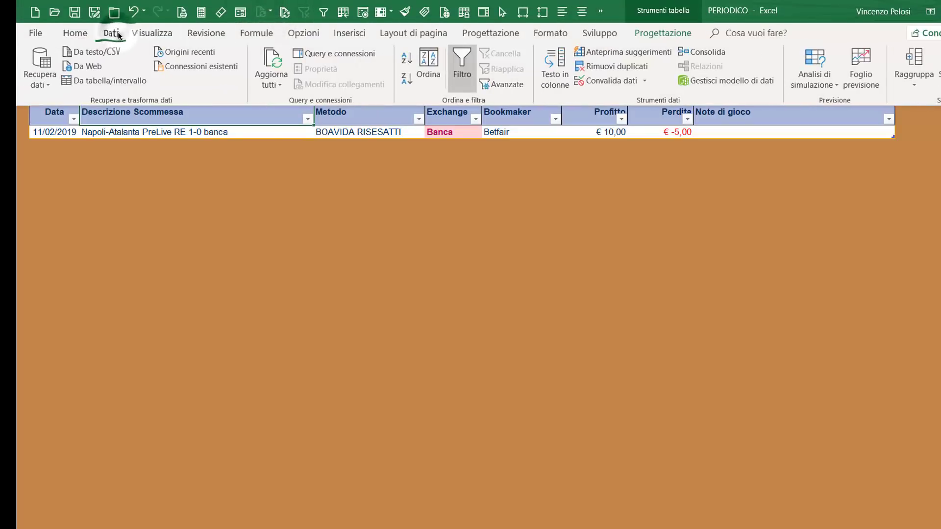
pyautogui.click(464, 69)
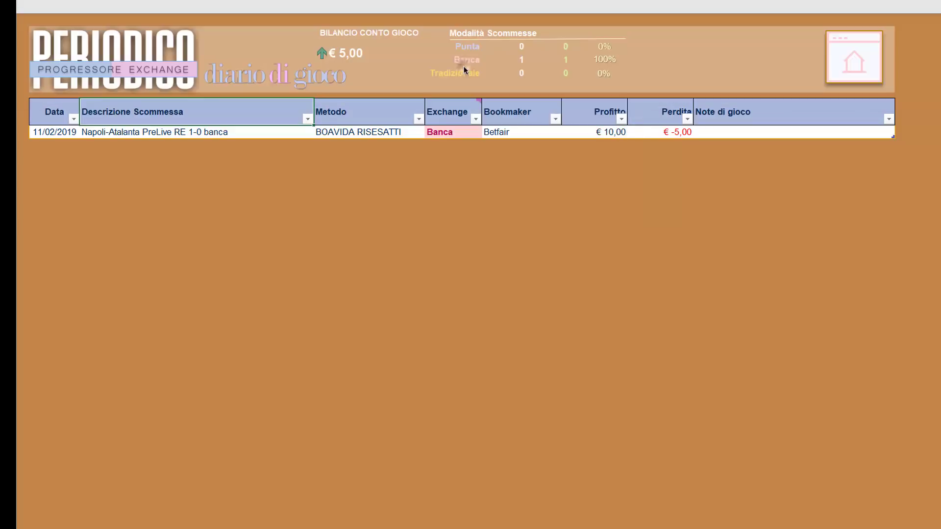
pyautogui.click(420, 4)
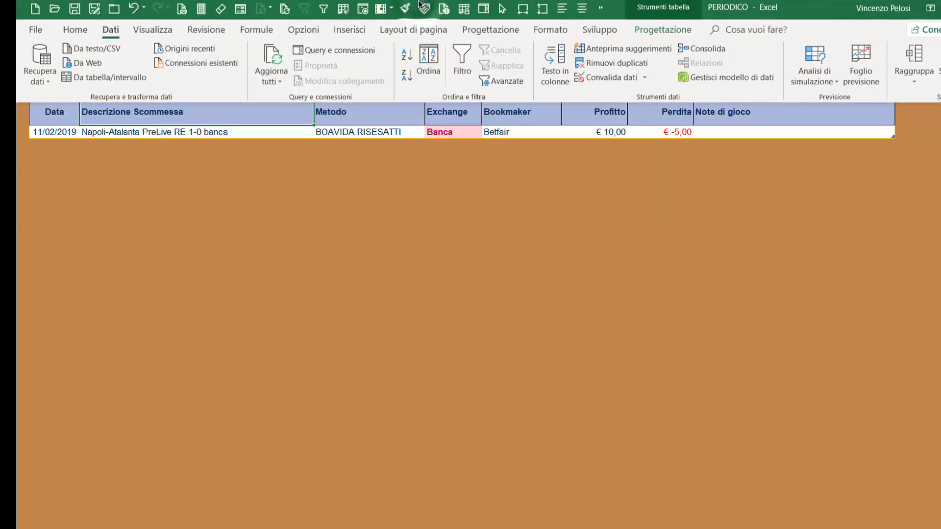
pyautogui.click(460, 61)
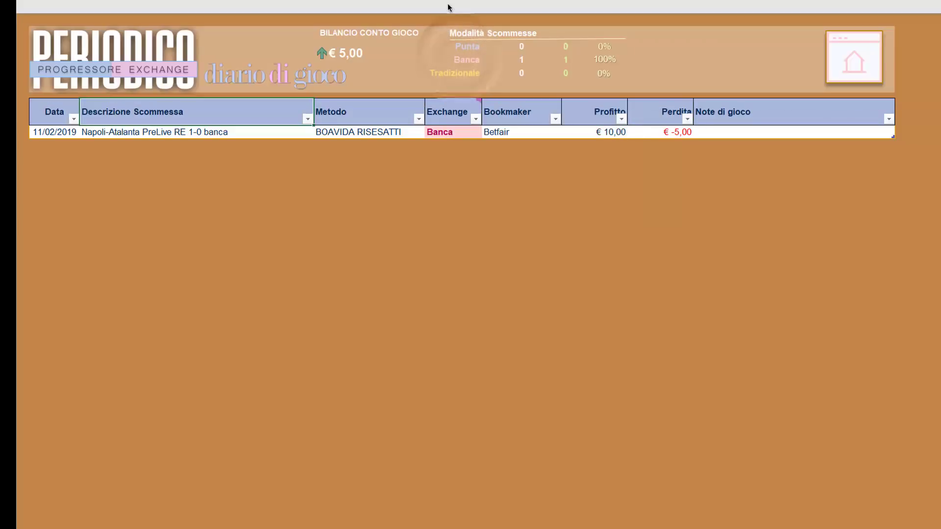
pyautogui.click(444, 4)
pyautogui.click(455, 48)
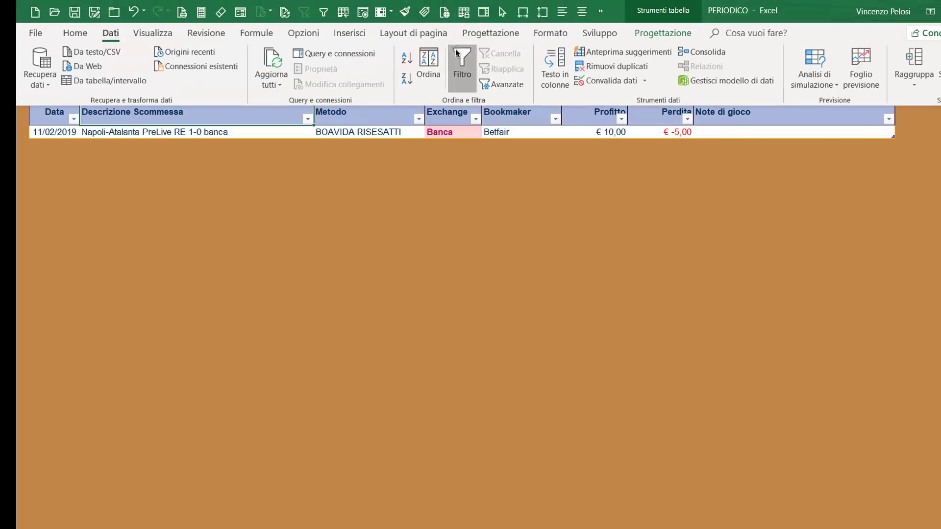
pyautogui.click(447, 3)
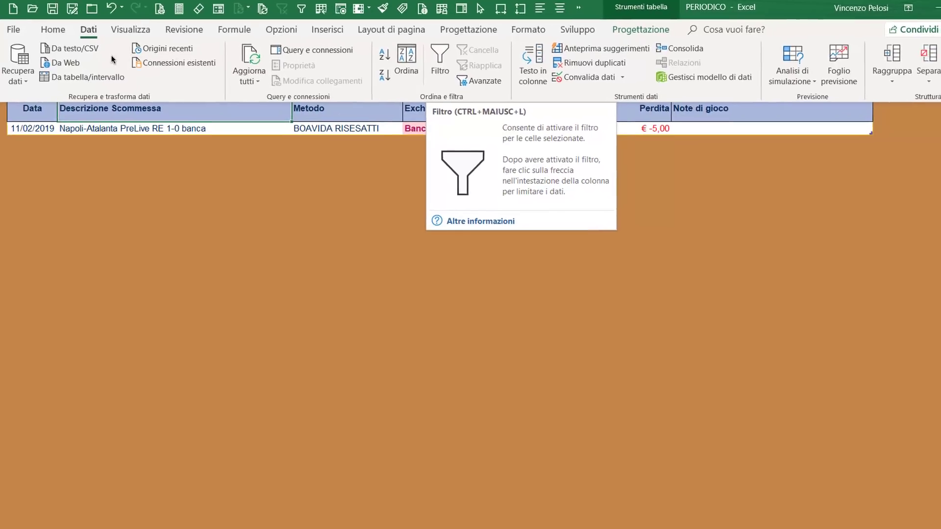
pyautogui.click(2, 21)
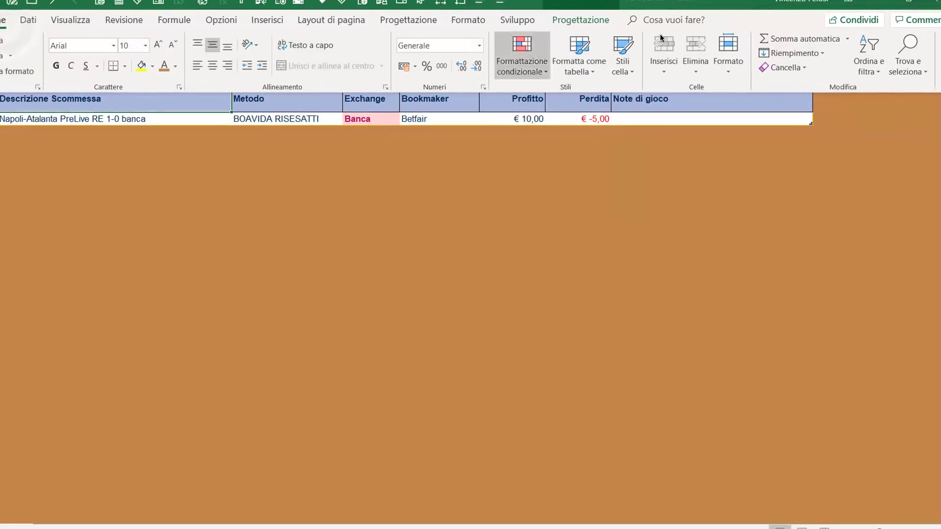
pyautogui.click(862, 72)
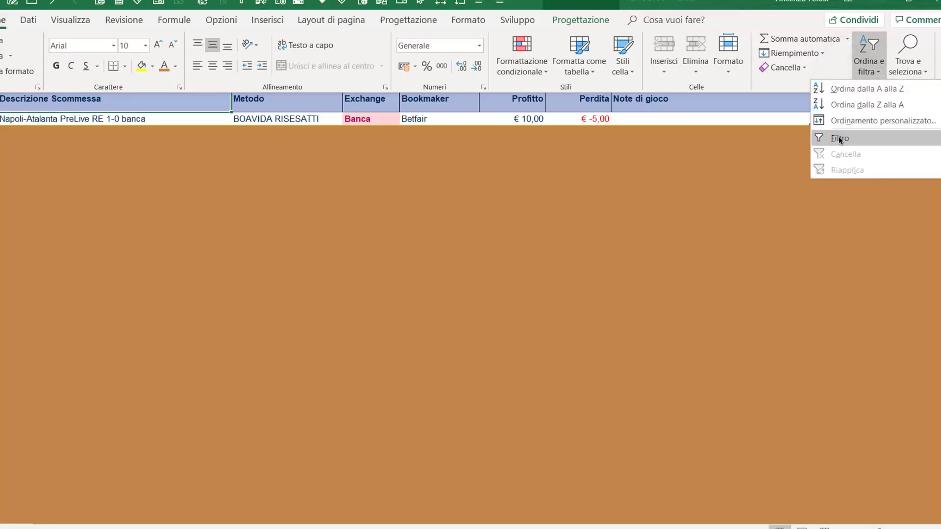
pyautogui.click(839, 136)
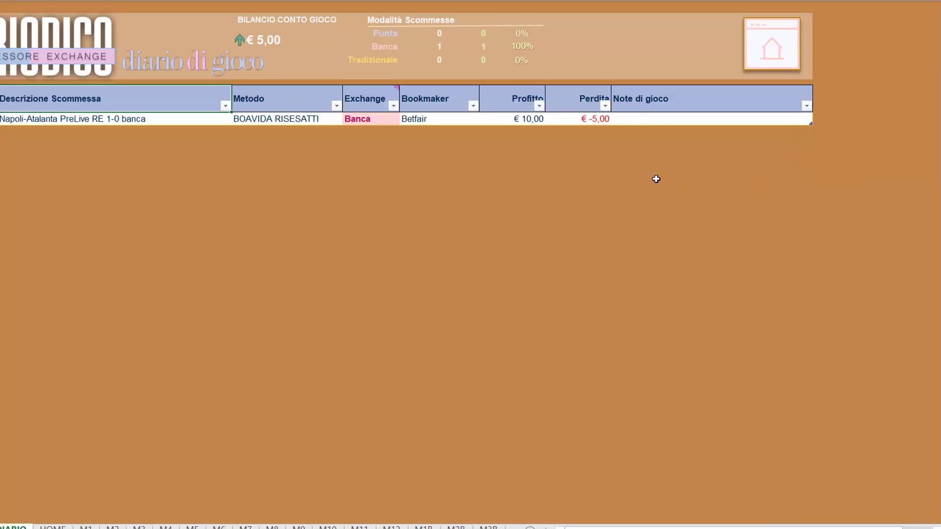
pyautogui.click(5, 19)
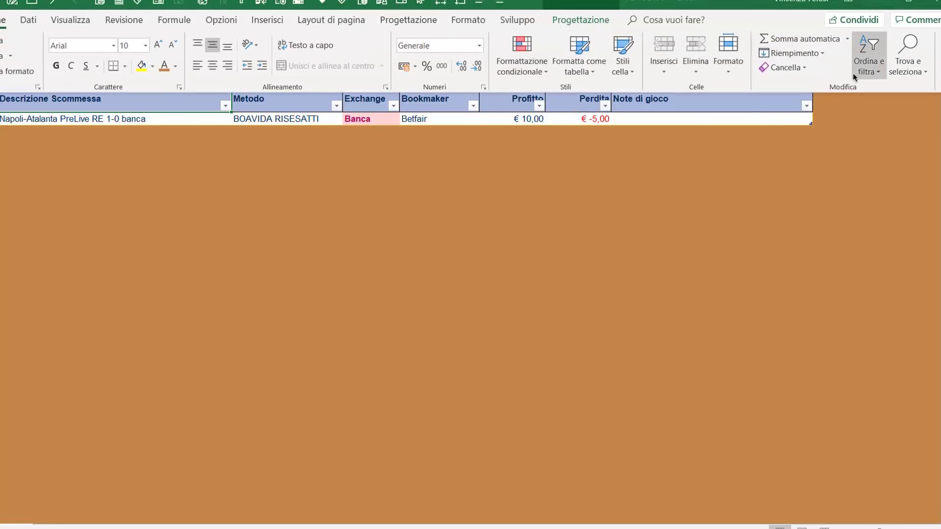
pyautogui.click(867, 66)
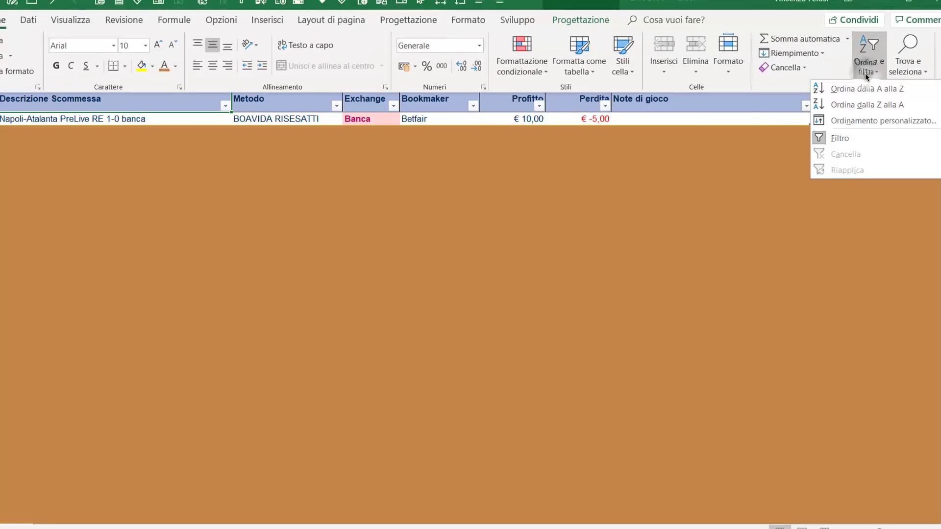
pyautogui.click(855, 139)
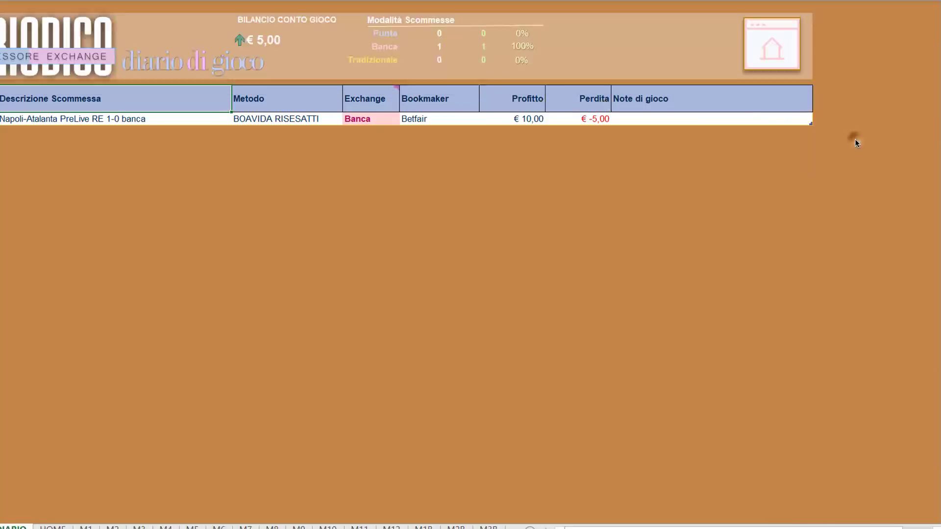
pyautogui.click(418, 305)
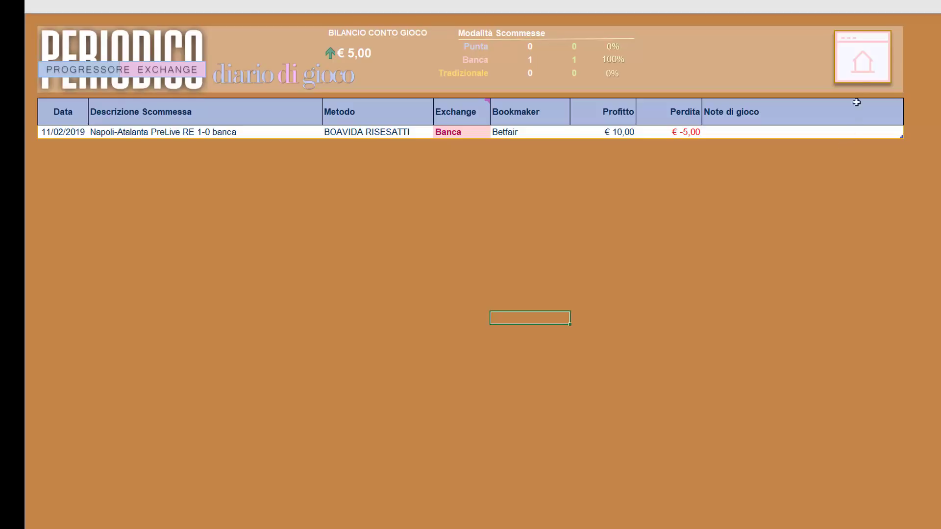
# Return from the diario di gioco to the PERIODICO summary with its €4.136,86 projection.
pyautogui.click(858, 74)
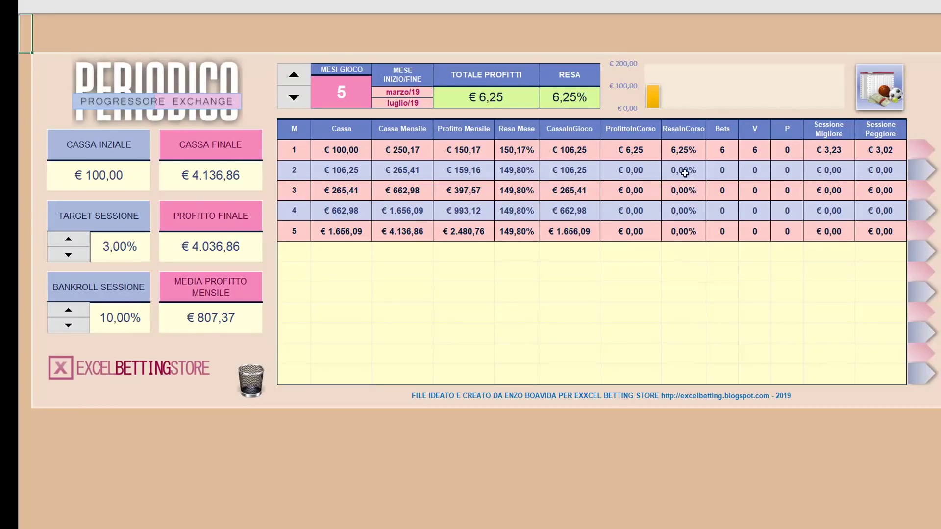
# Follow the row 2 arrow to the period 2 sessions table projecting €265,41.
pyautogui.click(920, 177)
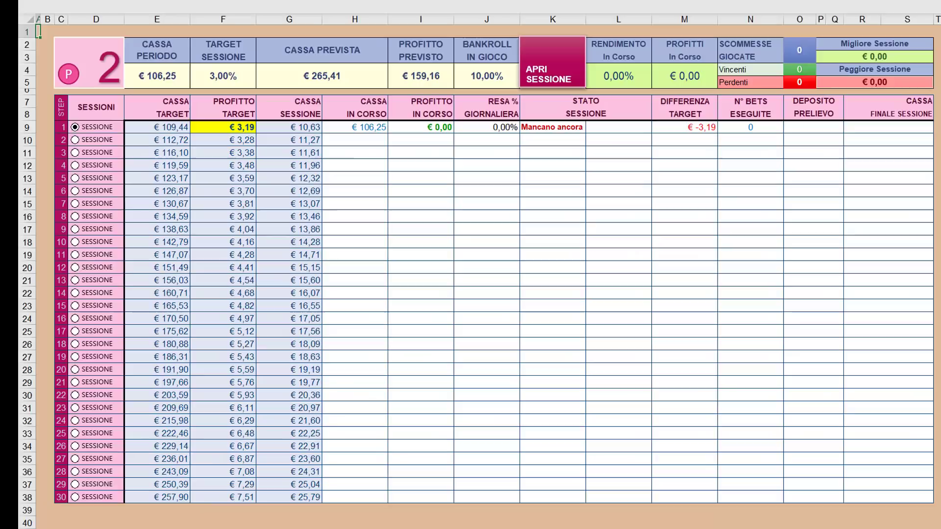
# Select the Cassa Periodo cell on the period 2 sessions table.
pyautogui.click(153, 84)
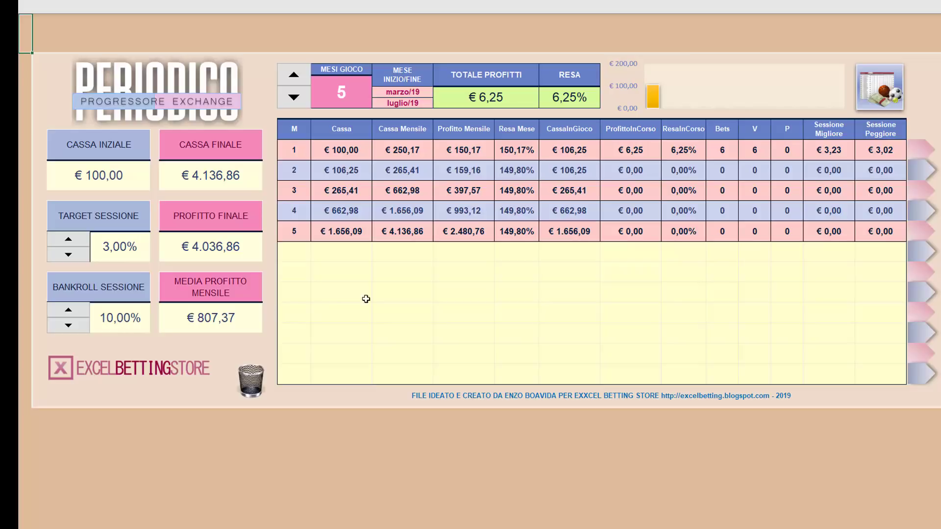
pyautogui.click(396, 297)
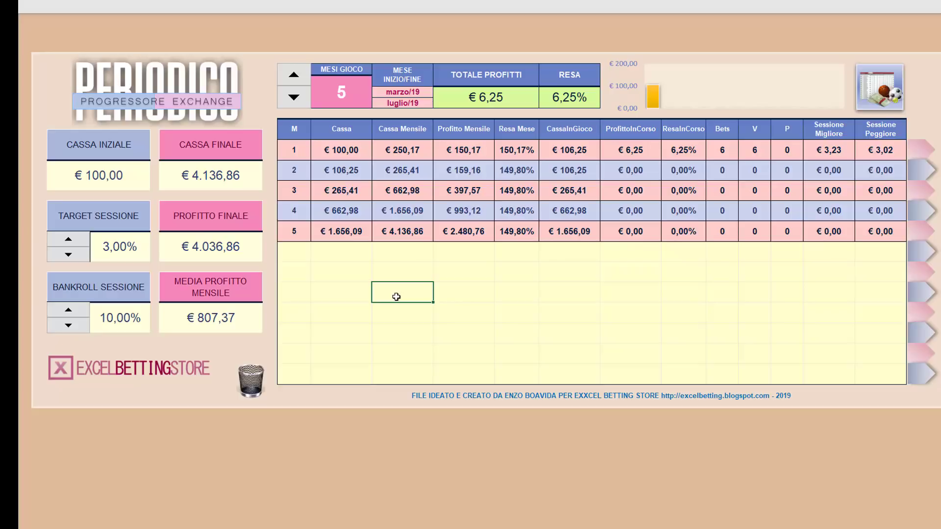
# Review the Cassa Mensile and Profitto Mensile figures and the 3,00% session target.
pyautogui.click(454, 290)
pyautogui.click(392, 295)
pyautogui.click(404, 316)
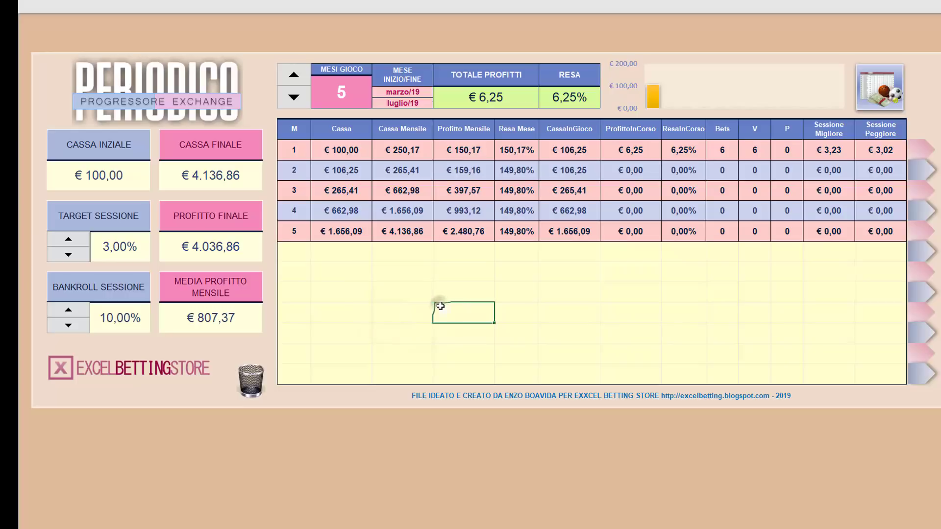
pyautogui.click(414, 294)
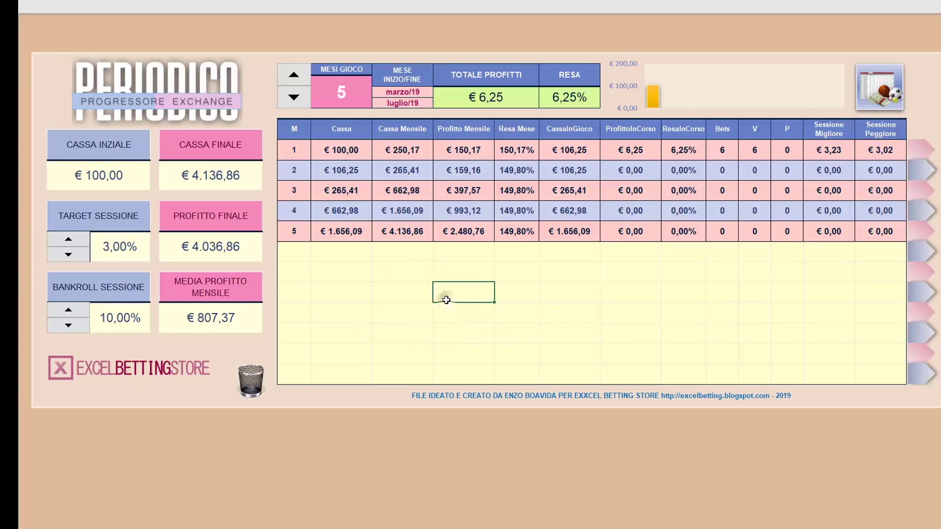
pyautogui.click(407, 306)
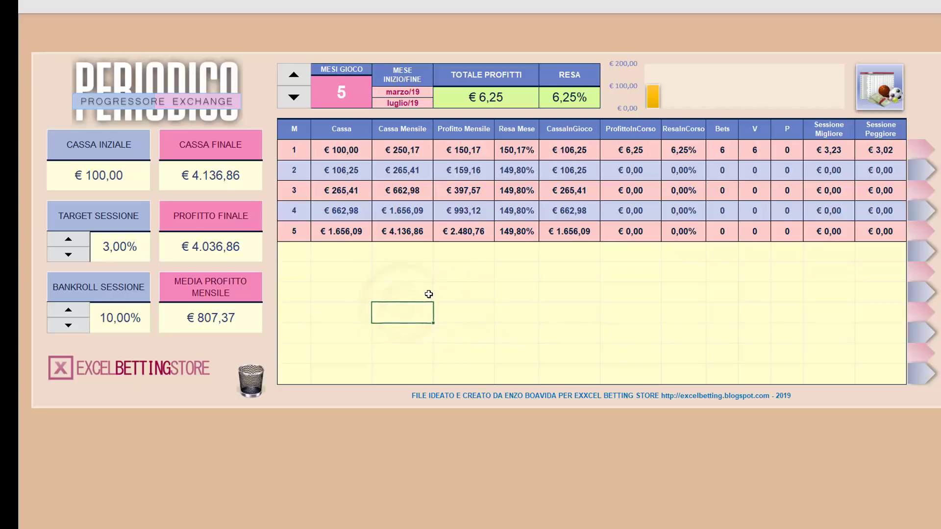
pyautogui.click(423, 292)
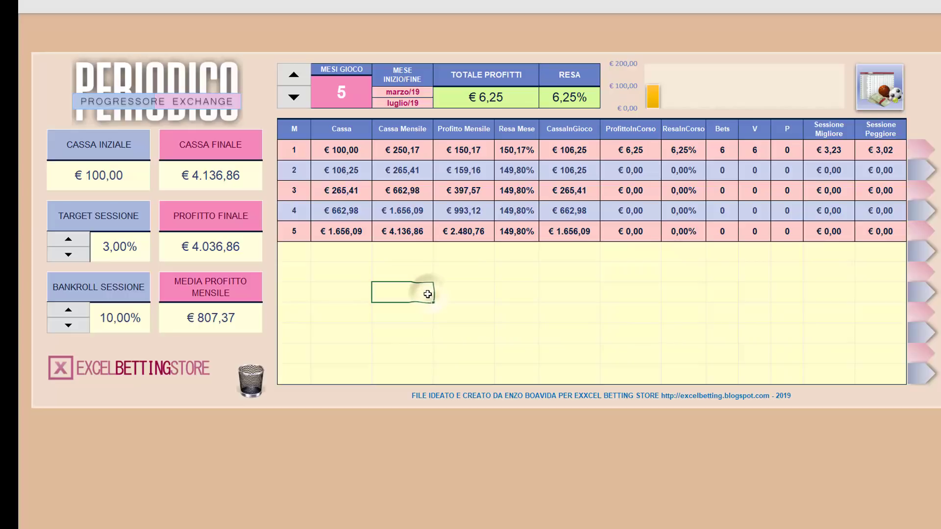
pyautogui.click(487, 297)
pyautogui.click(433, 316)
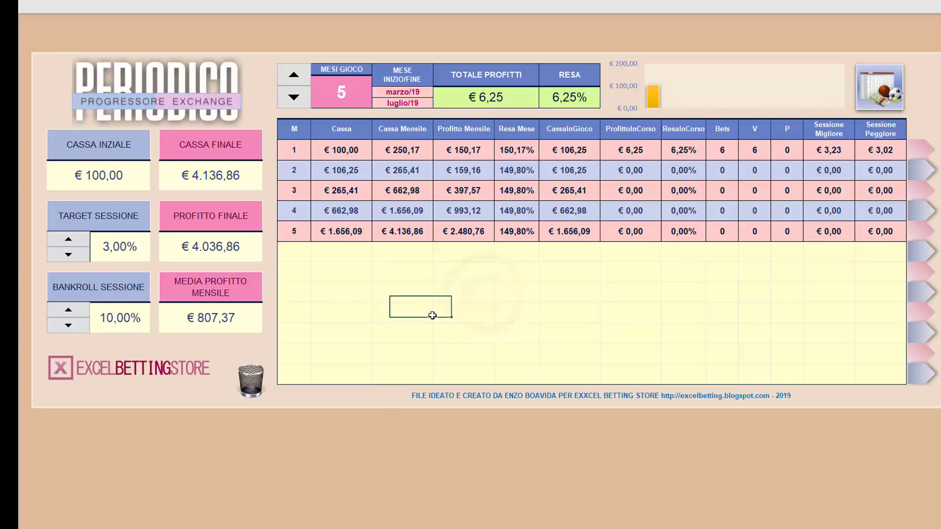
pyautogui.click(439, 289)
pyautogui.click(417, 285)
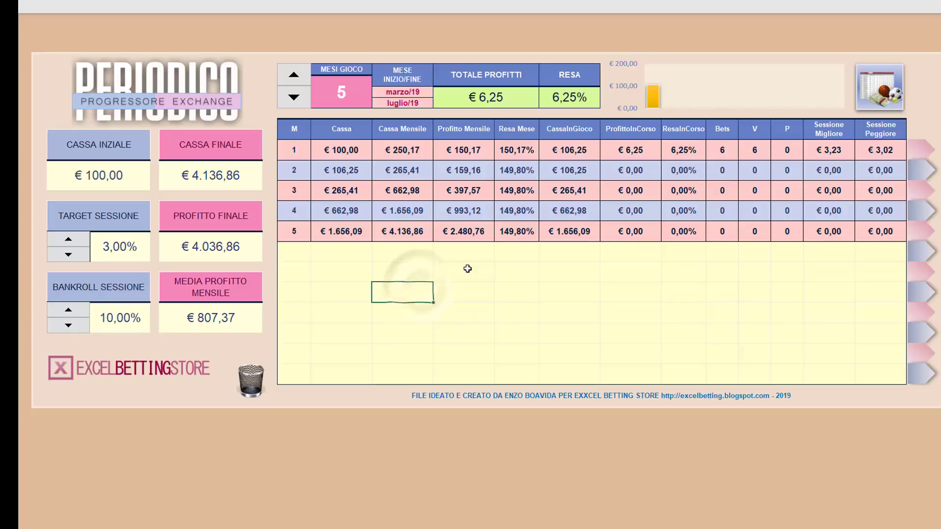
pyautogui.click(458, 273)
pyautogui.click(441, 309)
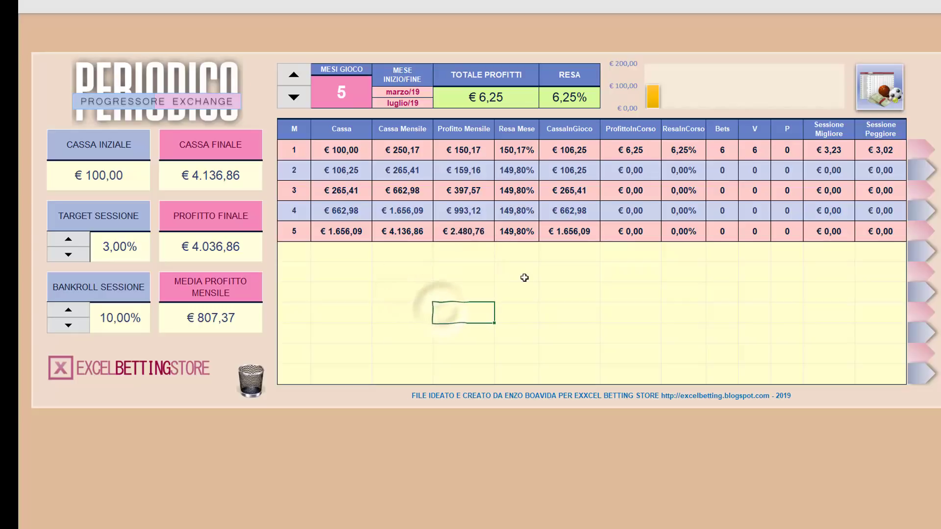
pyautogui.click(118, 255)
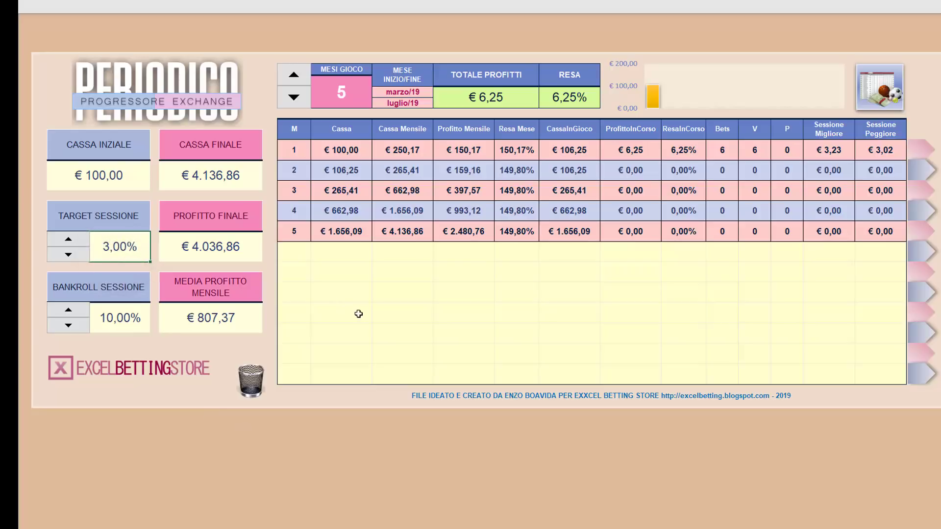
# Open the period 1 sessions table, then session 3's daily sheet with its €3,19 target.
pyautogui.click(925, 152)
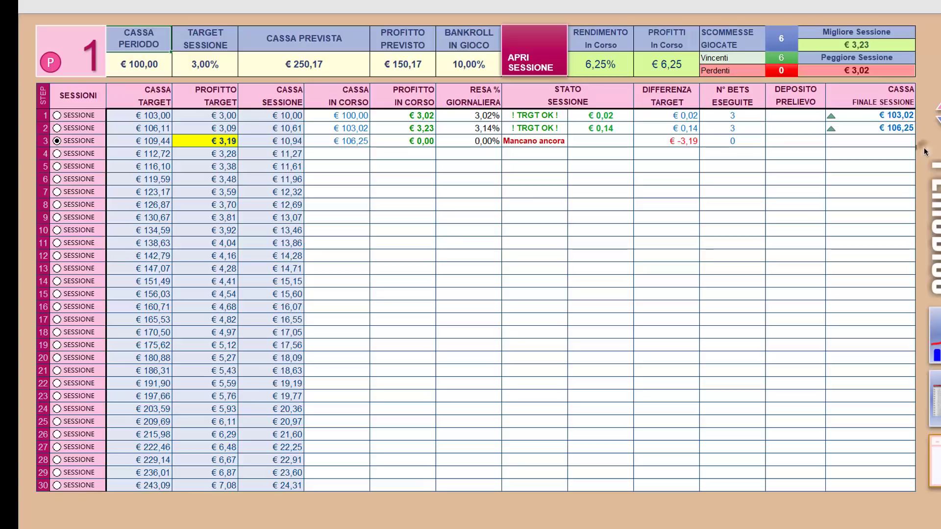
pyautogui.click(532, 45)
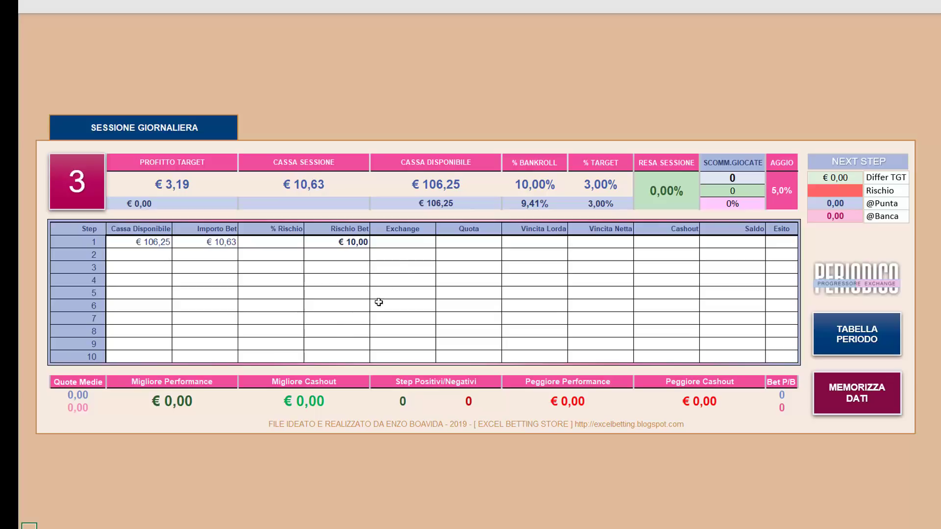
# Enter the first bet as a Banca at 10,50 odds, marked won (v).
pyautogui.click(391, 244)
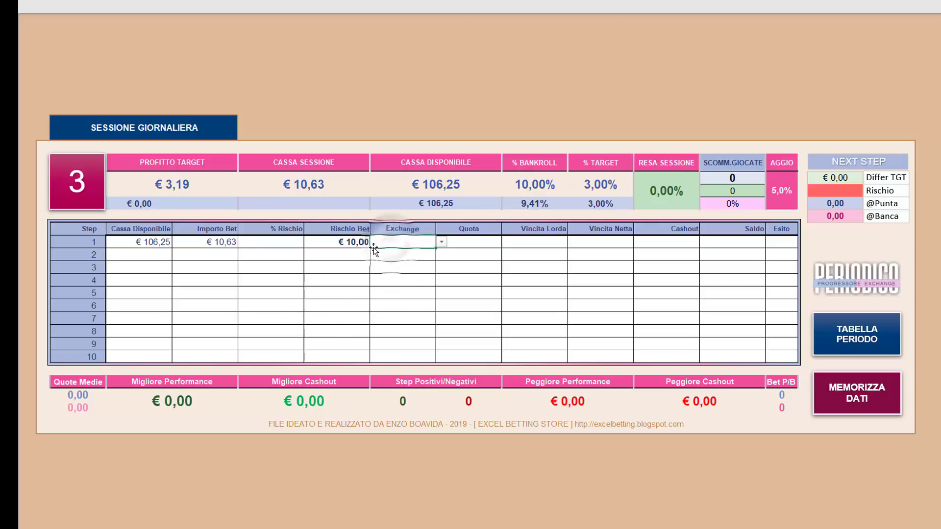
pyautogui.click(441, 242)
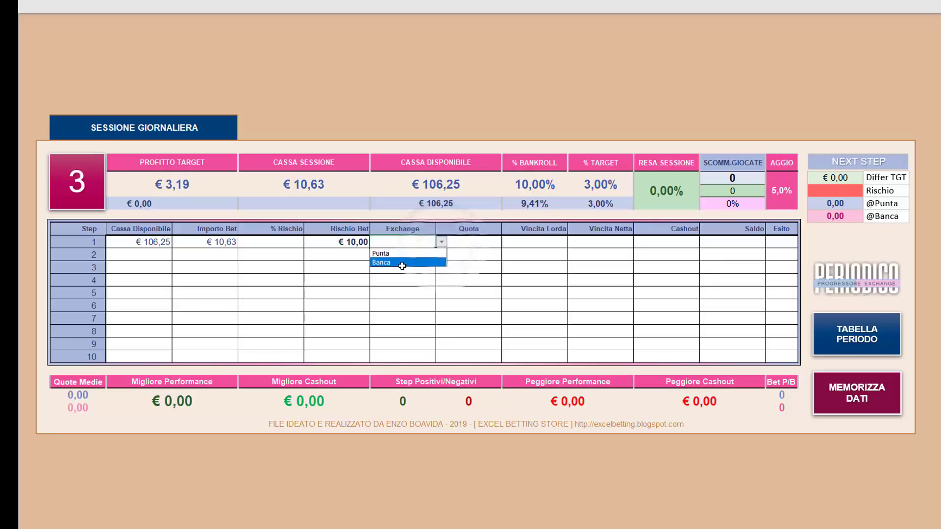
pyautogui.click(399, 264)
pyautogui.click(466, 243)
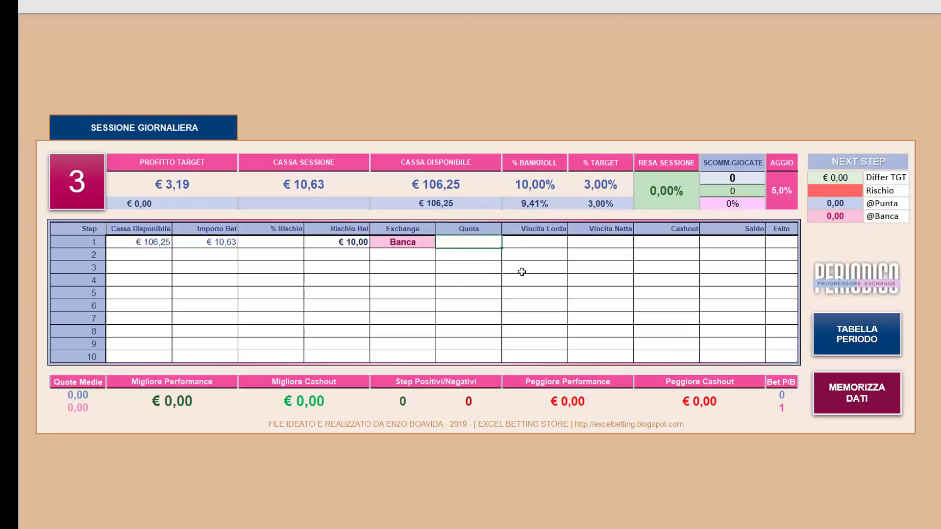
pyautogui.write('10,5')
pyautogui.press('Return')
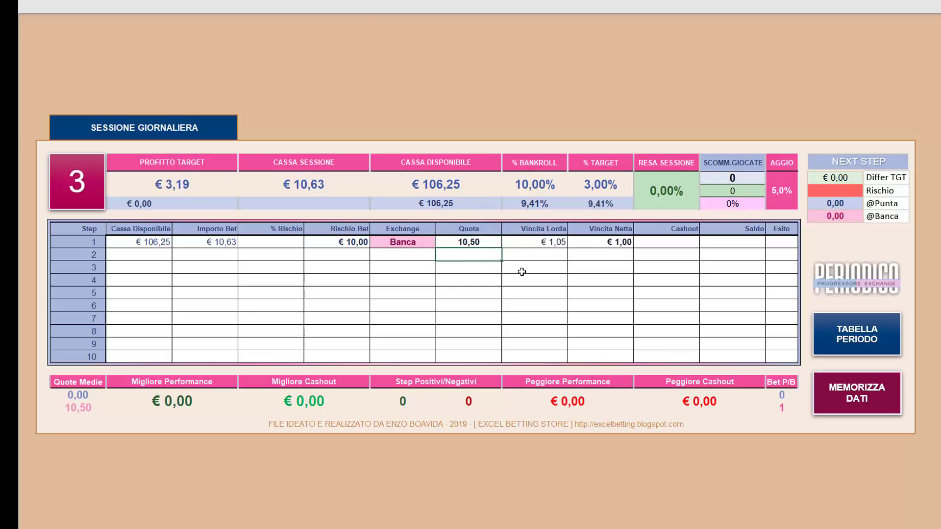
pyautogui.press('Up')
pyautogui.press('Right')
pyautogui.press('Right')
pyautogui.press('Right')
pyautogui.press('Right')
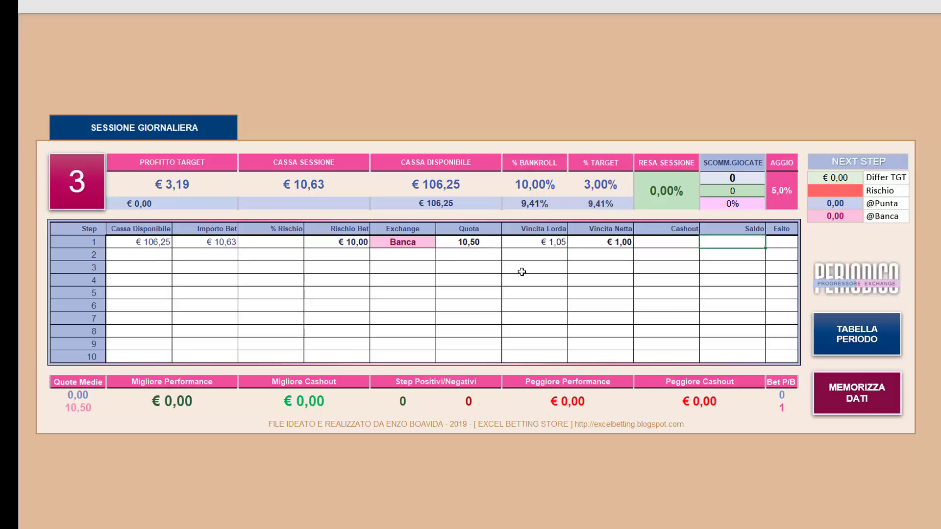
pyautogui.press('Right')
pyautogui.write('v')
pyautogui.press('Return')
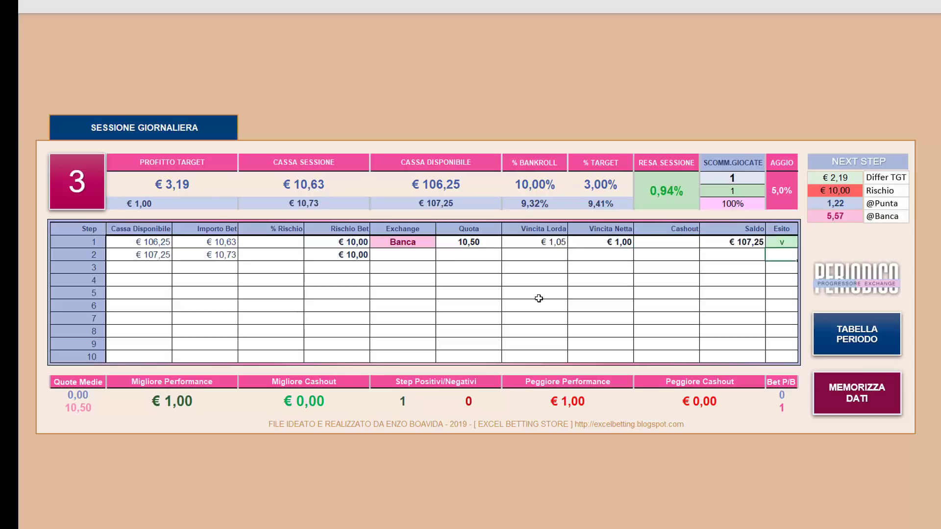
# Enter the second bet as another Banca at 10,50, marked won.
pyautogui.press('Left')
pyautogui.press('Left')
pyautogui.press('Left')
pyautogui.press('Left')
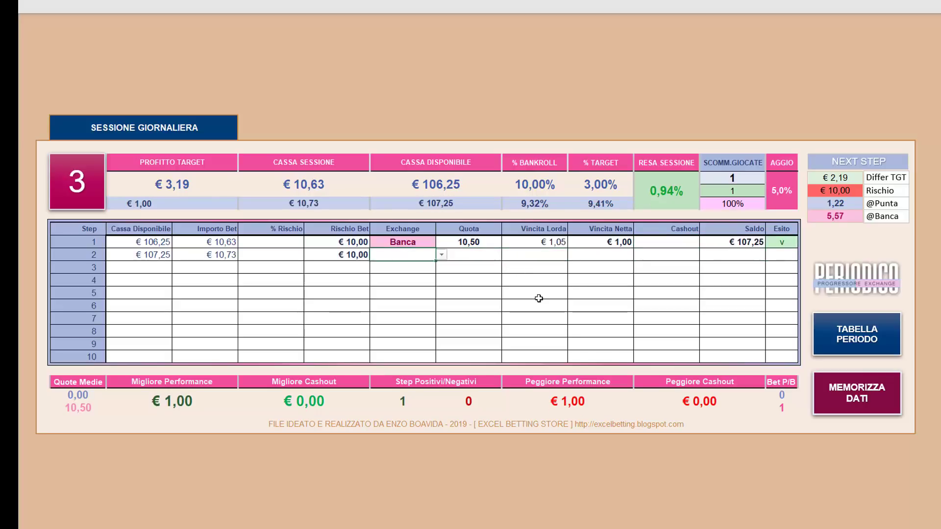
pyautogui.press('Left')
pyautogui.press('Right')
pyautogui.click(441, 255)
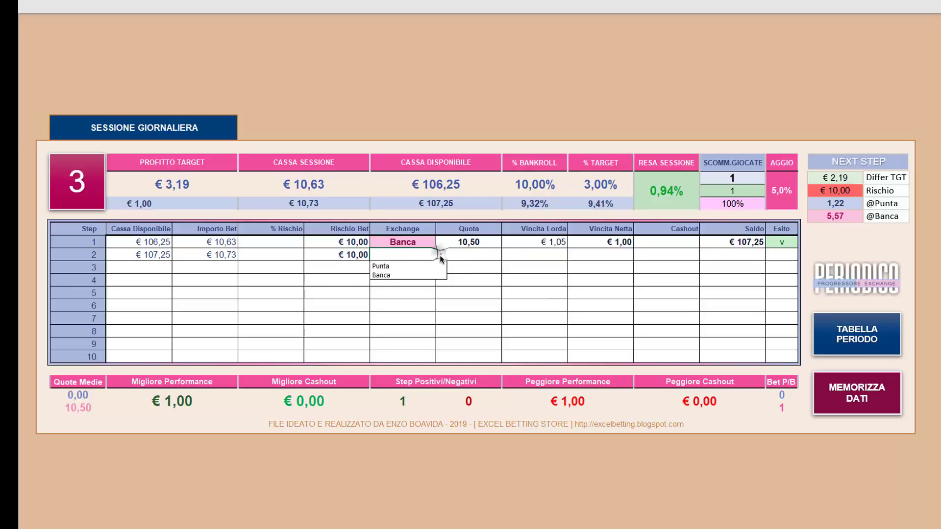
pyautogui.click(422, 276)
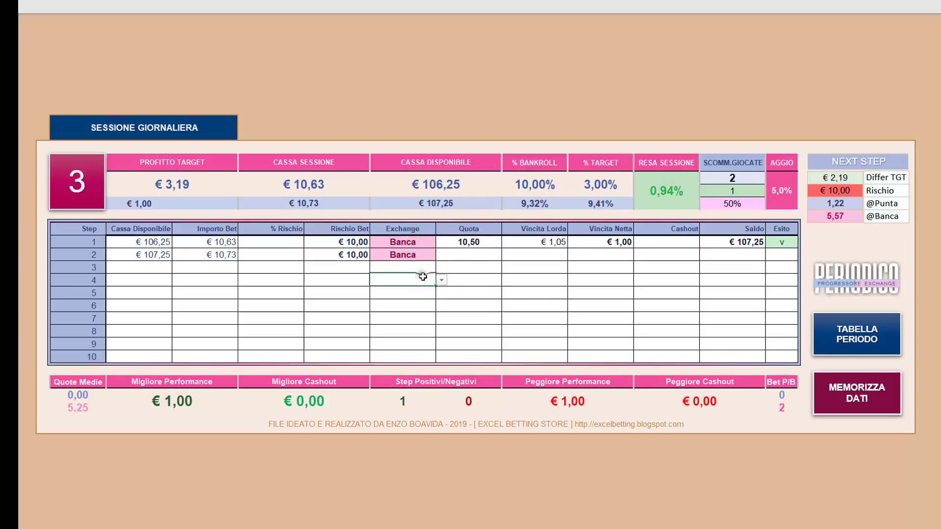
pyautogui.click(459, 257)
pyautogui.write('10,5')
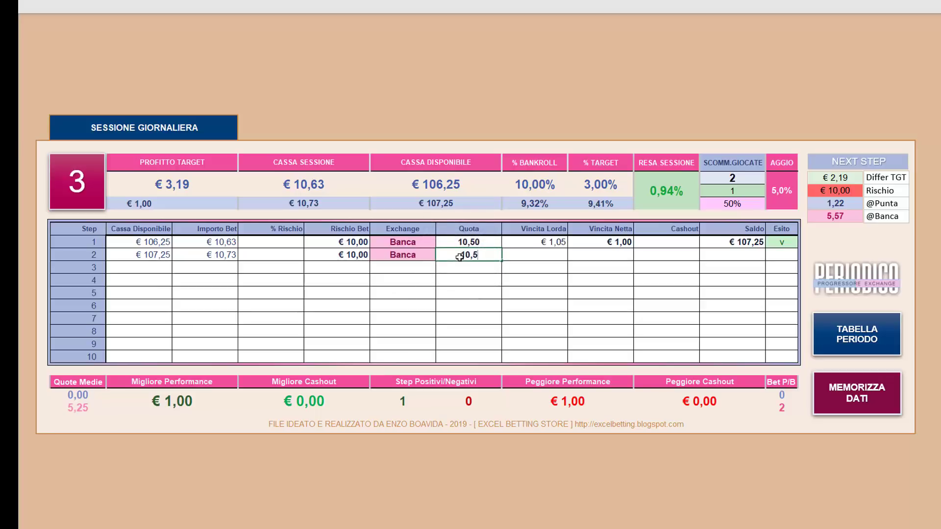
pyautogui.write('0')
pyautogui.press('Tab')
pyautogui.press('Tab')
pyautogui.press('Tab')
pyautogui.press('Tab')
pyautogui.press('Tab')
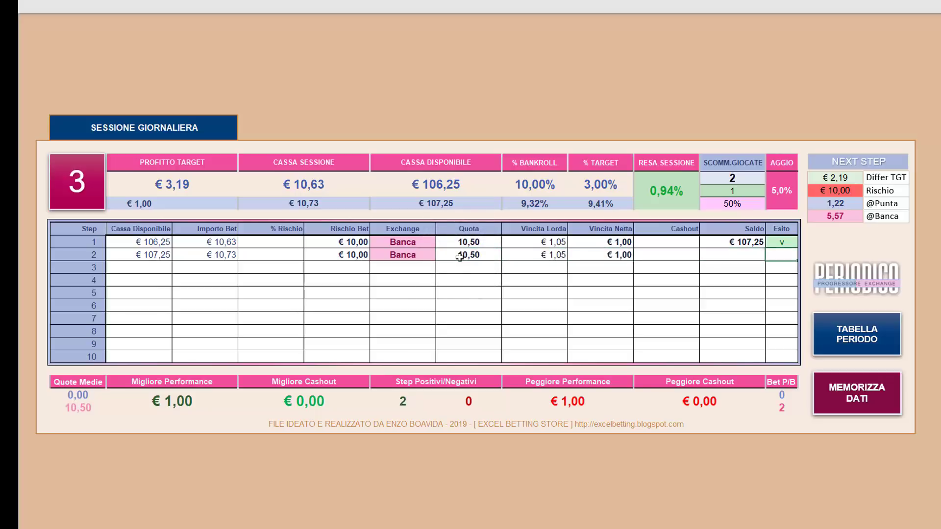
pyautogui.write('v')
pyautogui.press('Return')
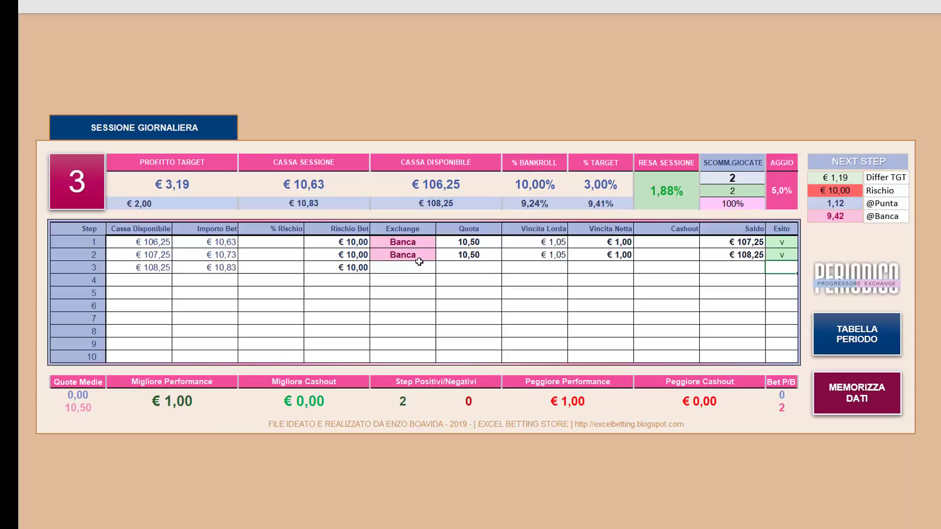
# Enter the third bet as a Banca at 9,80 odds, marked won.
pyautogui.click(419, 265)
pyautogui.click(441, 267)
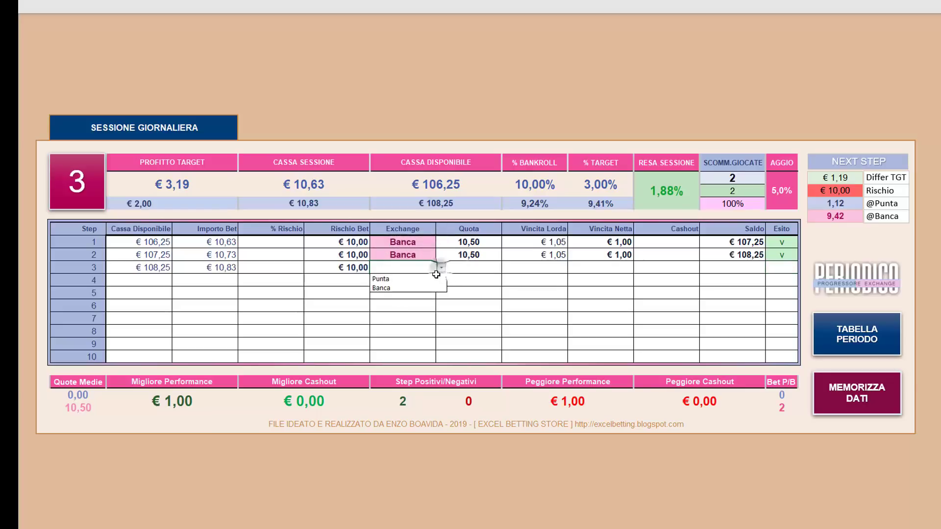
pyautogui.click(417, 287)
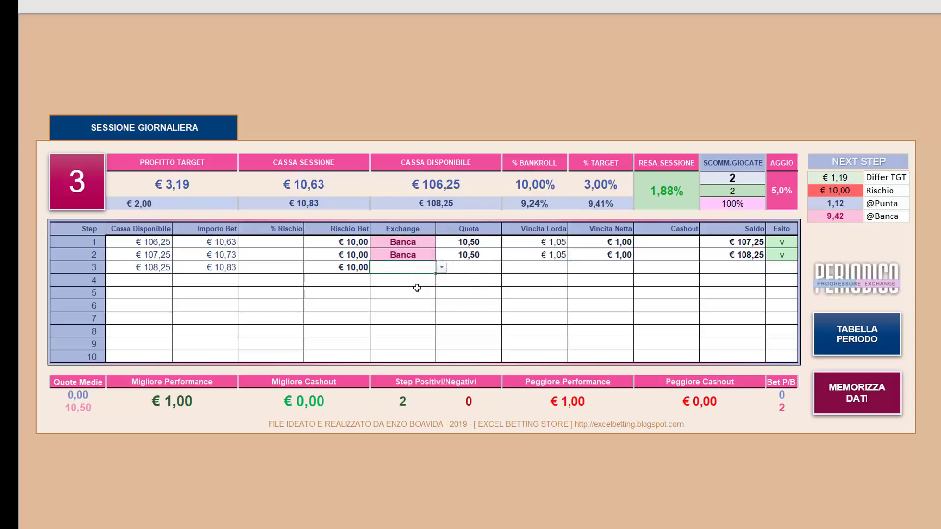
pyautogui.click(469, 271)
pyautogui.write('9')
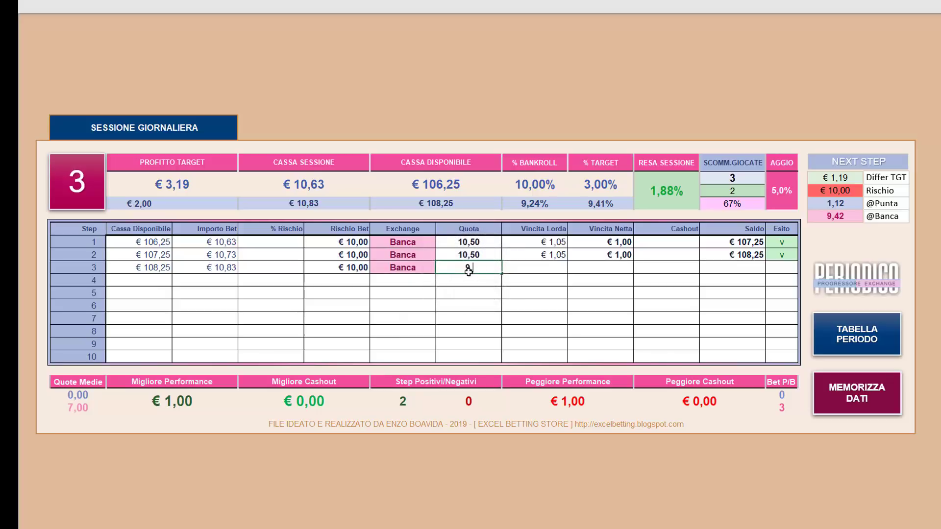
pyautogui.press('Tab')
pyautogui.press('Tab')
pyautogui.press('Tab')
pyautogui.press('Tab')
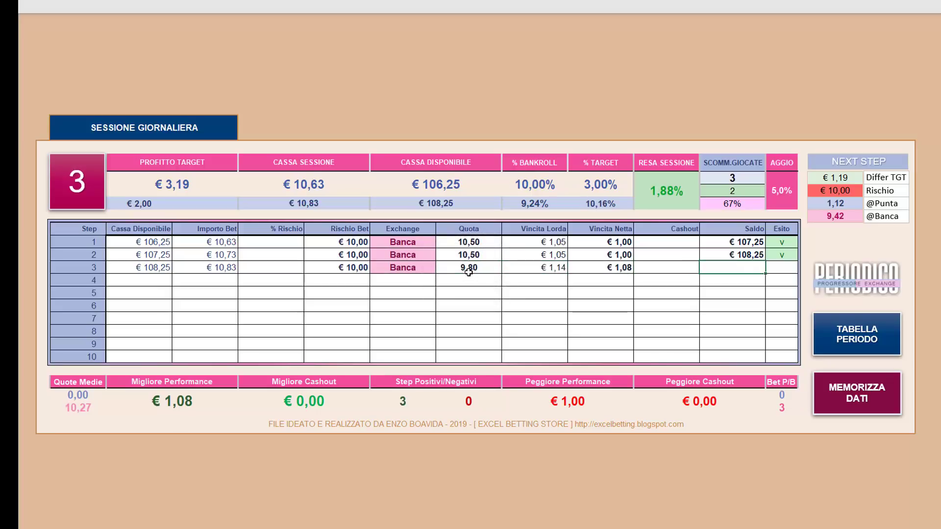
pyautogui.press('Tab')
pyautogui.write('v')
pyautogui.press('Return')
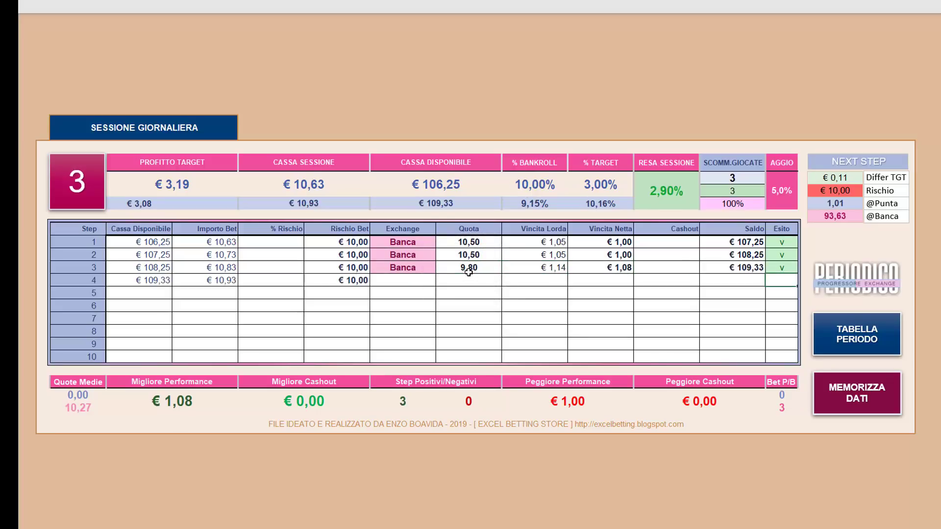
# Enter step 4 as a won Punta at 1,03, reaching the €109,61 target balance.
pyautogui.click(381, 282)
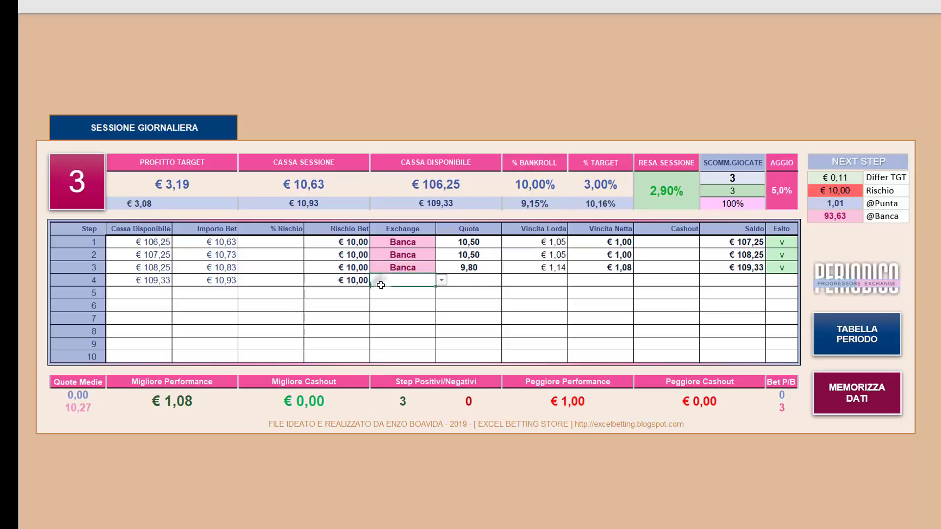
pyautogui.click(441, 280)
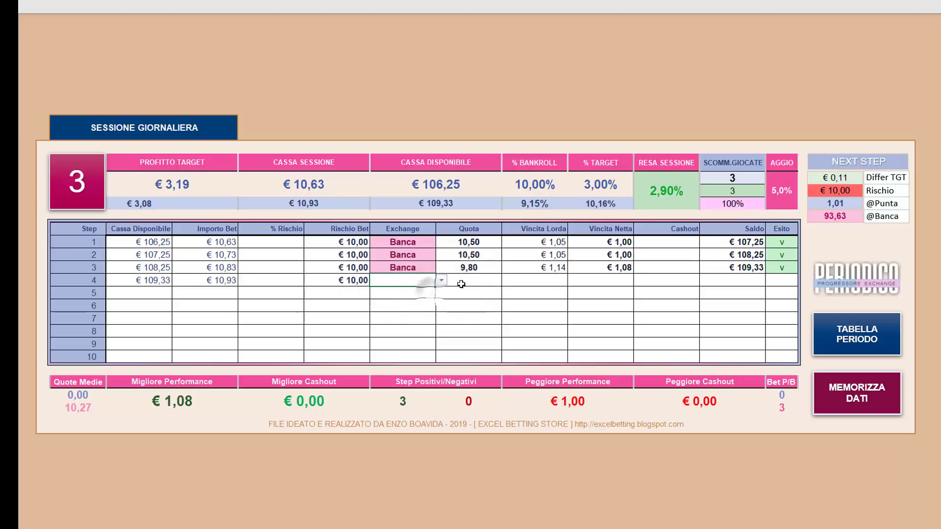
pyautogui.click(461, 284)
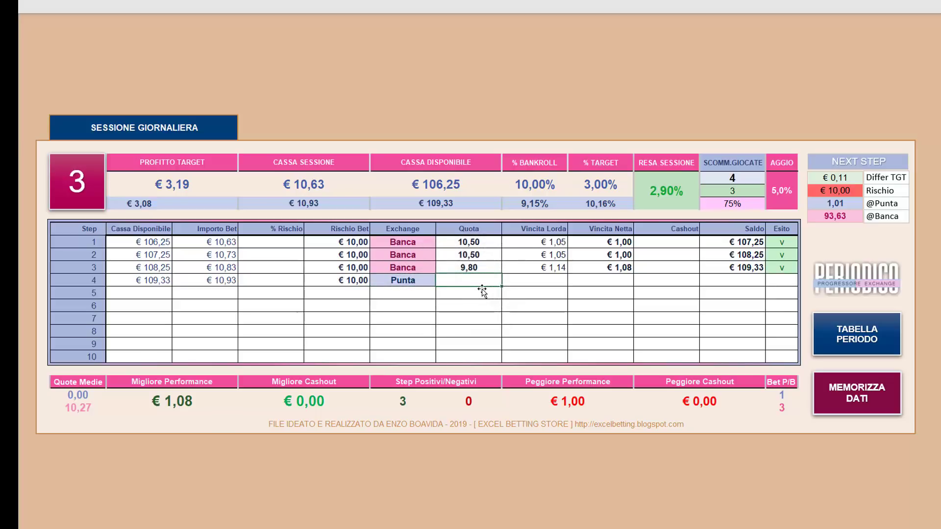
pyautogui.write('1,03')
pyautogui.press('Tab')
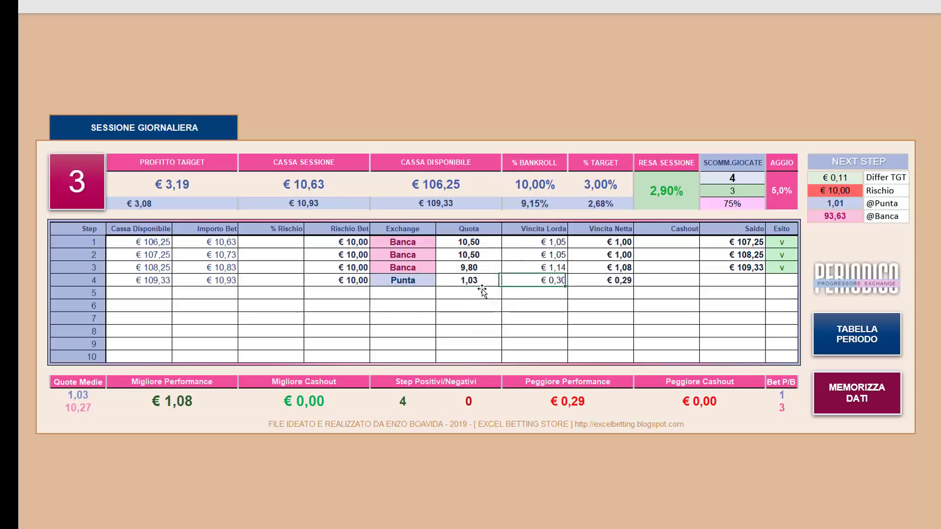
pyautogui.press('Tab')
pyautogui.press('Tab')
pyautogui.press('Tab')
pyautogui.press('Tab')
pyautogui.write('v')
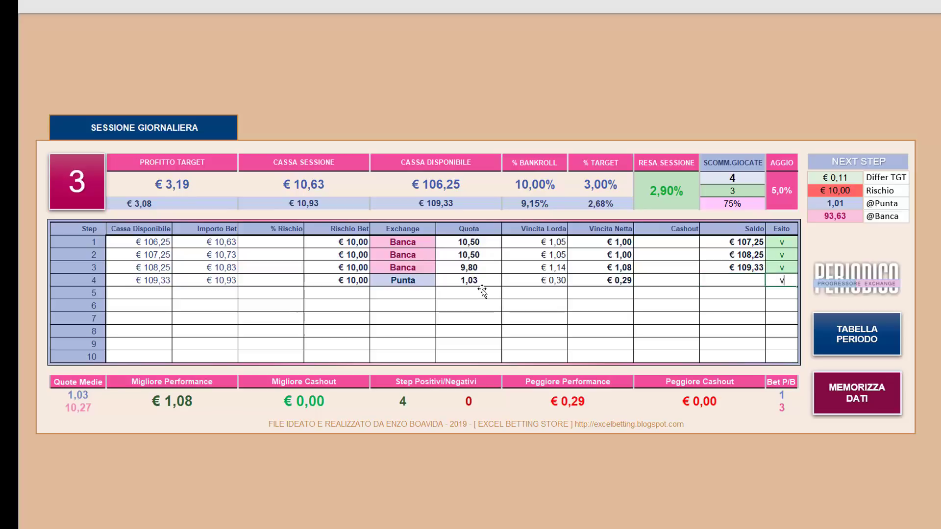
pyautogui.press('Return')
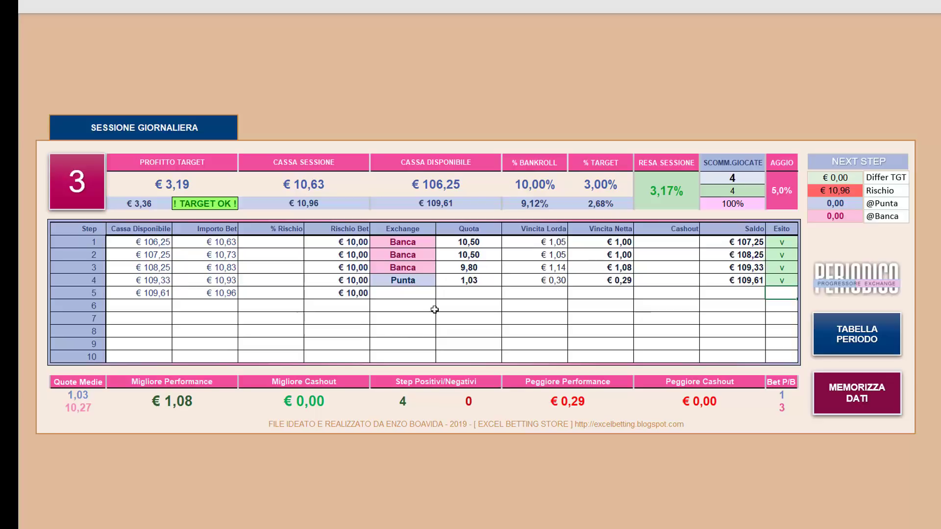
# Store session 3's bets with MEMORIZZA DATI, resetting the sheet to a €106,25 step 1.
pyautogui.click(434, 309)
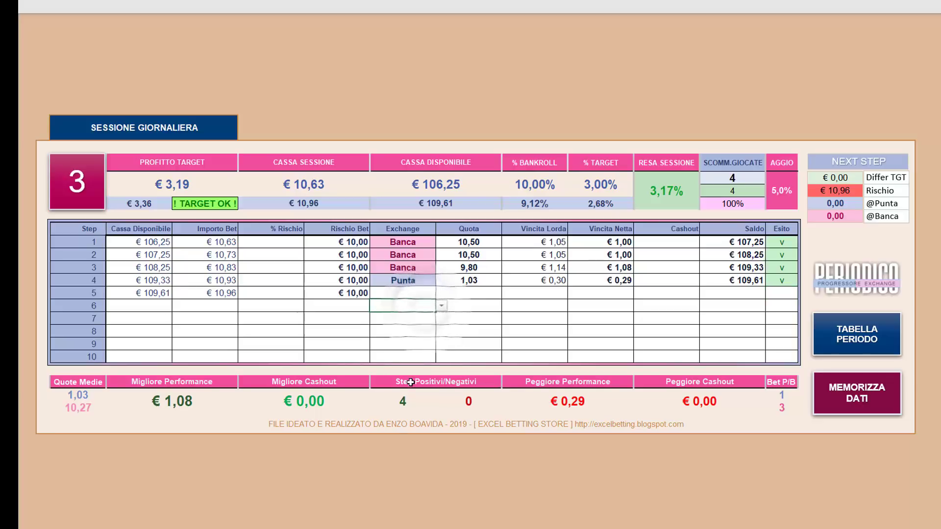
pyautogui.click(392, 453)
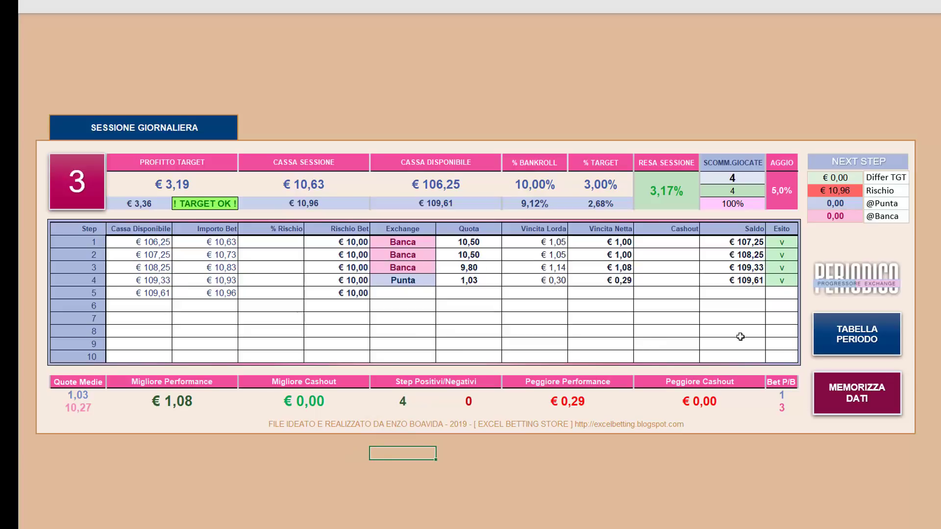
pyautogui.click(842, 396)
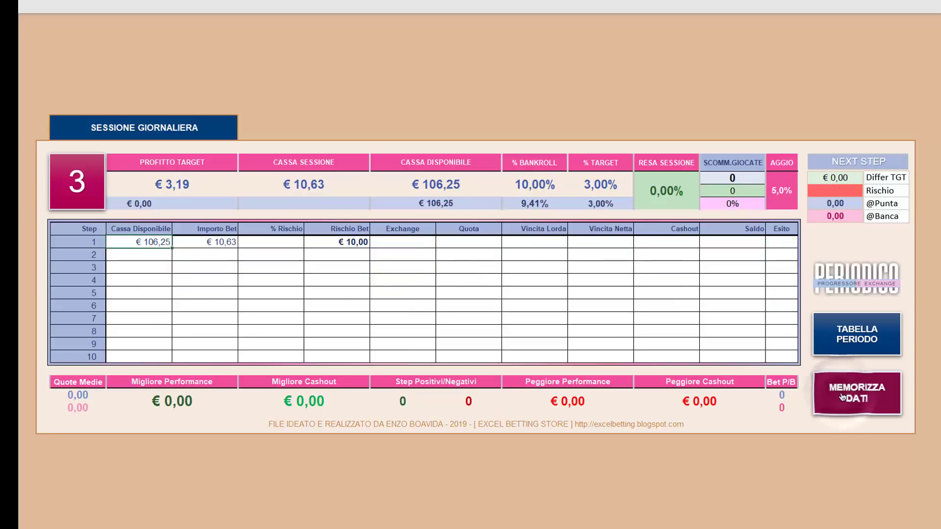
# Open the period 1 charts and select the Scommesse (bets) and Profitti charts for sessions 1–3.
pyautogui.click(845, 341)
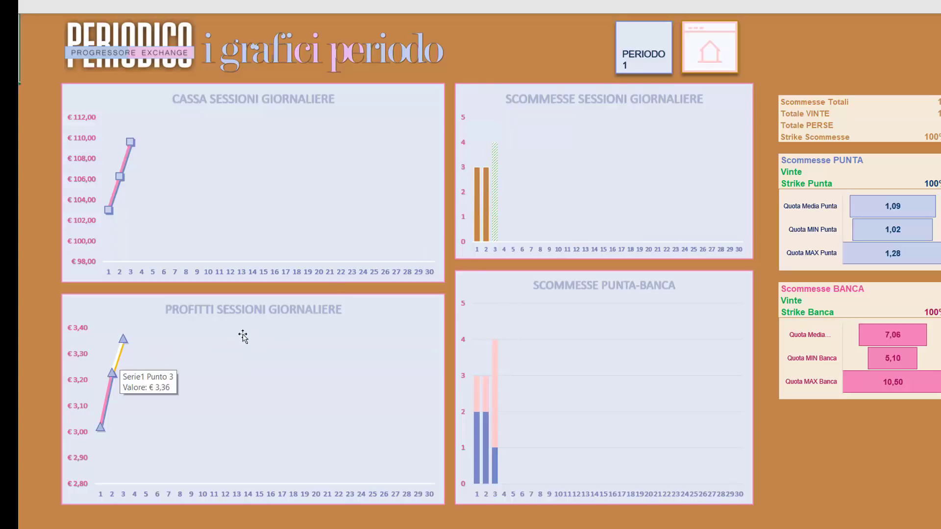
pyautogui.click(497, 172)
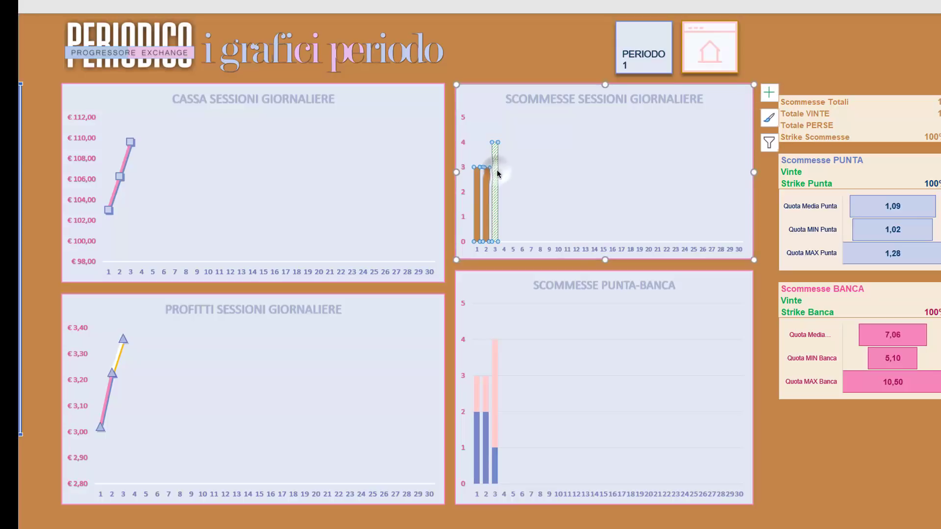
pyautogui.click(397, 359)
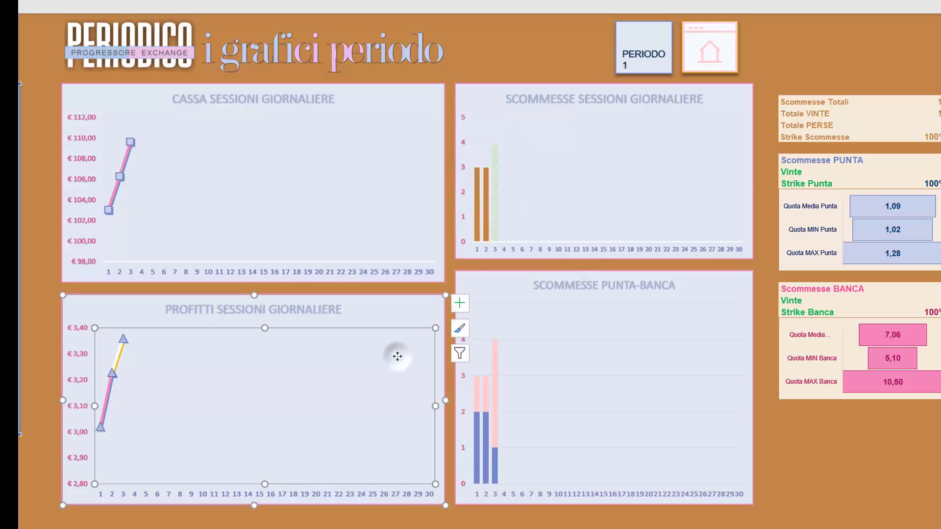
# Inspect the profits line series, with session 3 profit at €3,36 and bankroll above €108.
pyautogui.click(823, 419)
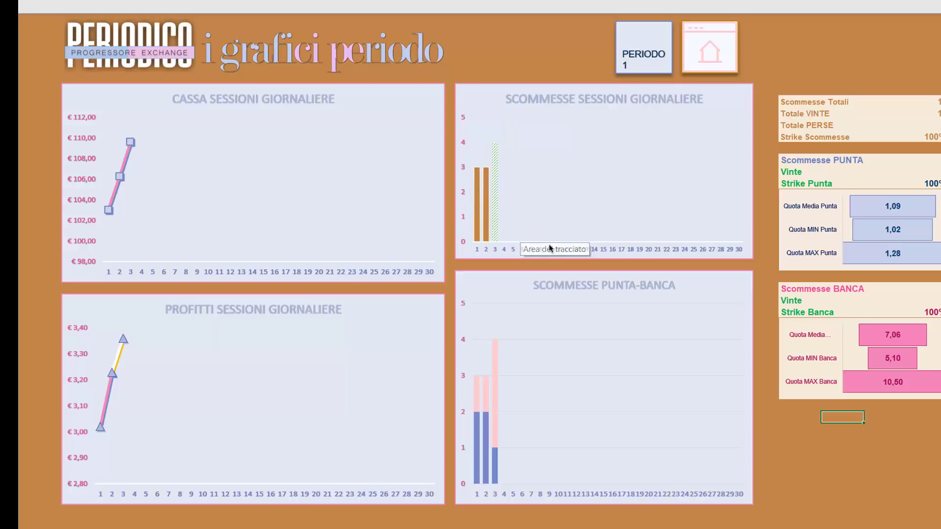
pyautogui.click(791, 419)
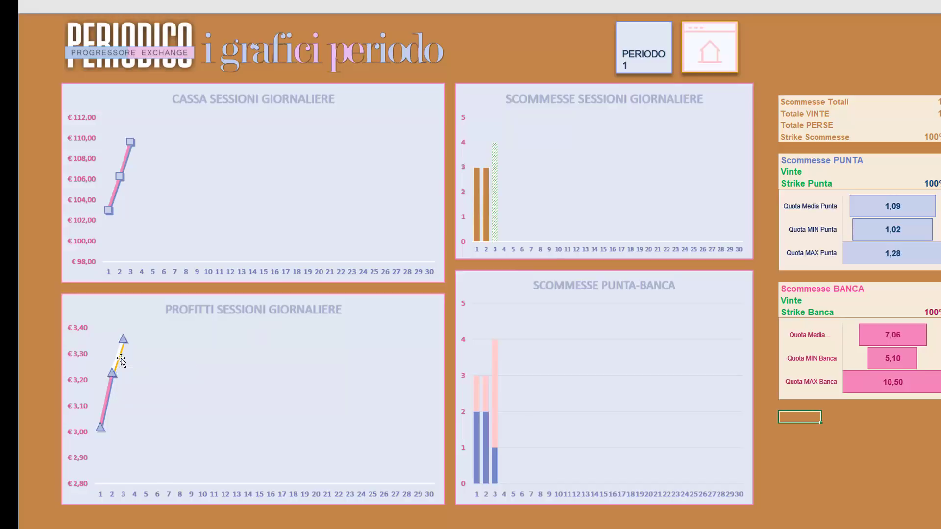
pyautogui.click(120, 359)
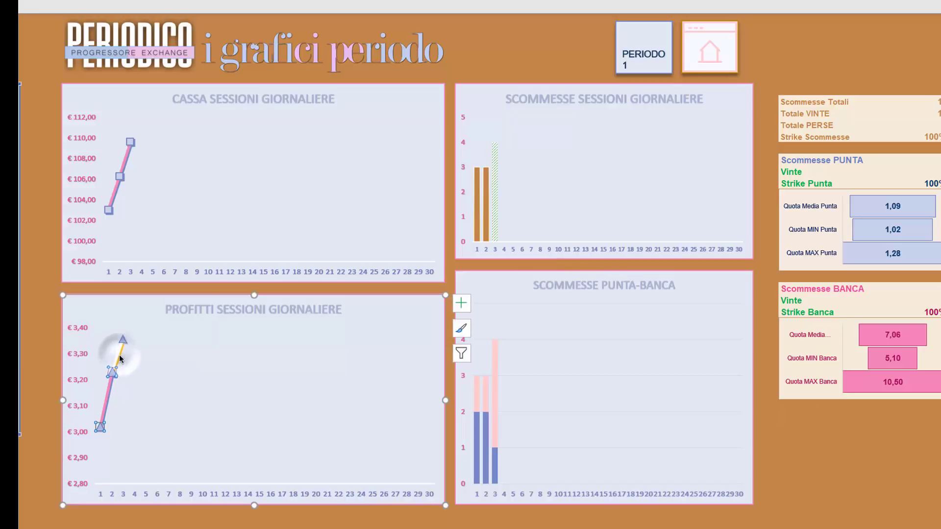
pyautogui.click(873, 457)
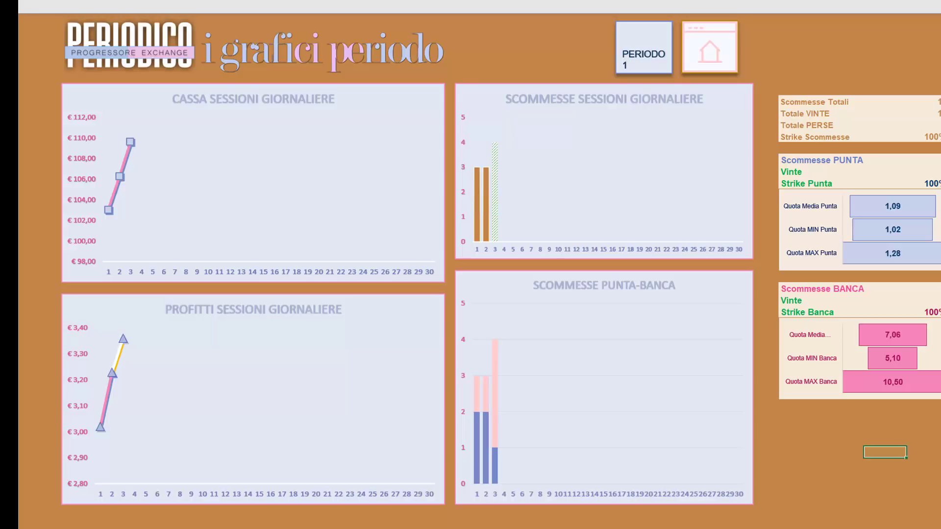
# Go via the PERIODICO summary and period 1 sessions list to session 3's sheet, step 1 at €106,25.
pyautogui.hotkey('ctrl', 'pageup')
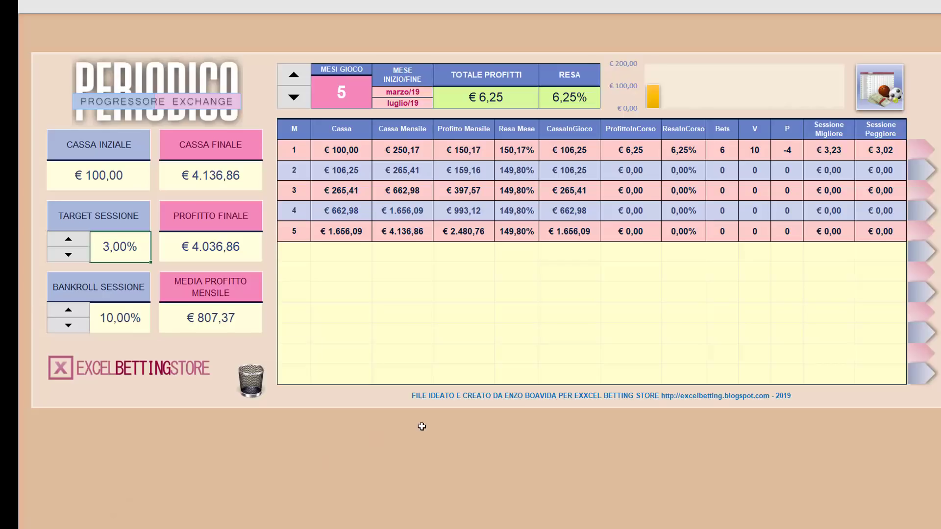
pyautogui.click(422, 427)
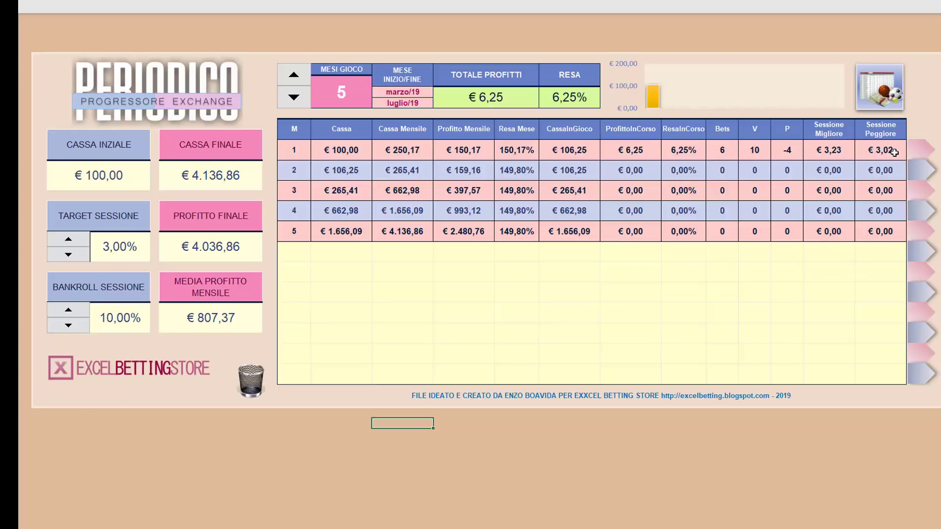
pyautogui.click(921, 162)
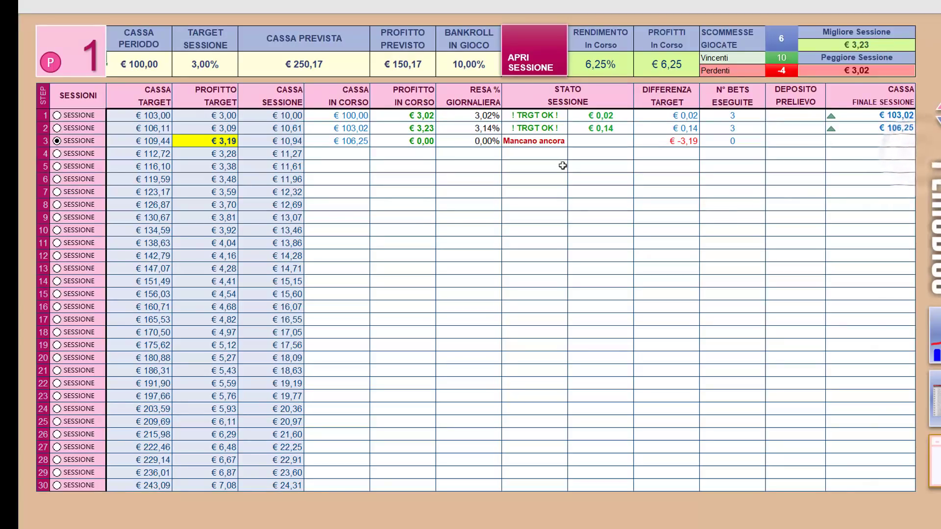
pyautogui.click(535, 44)
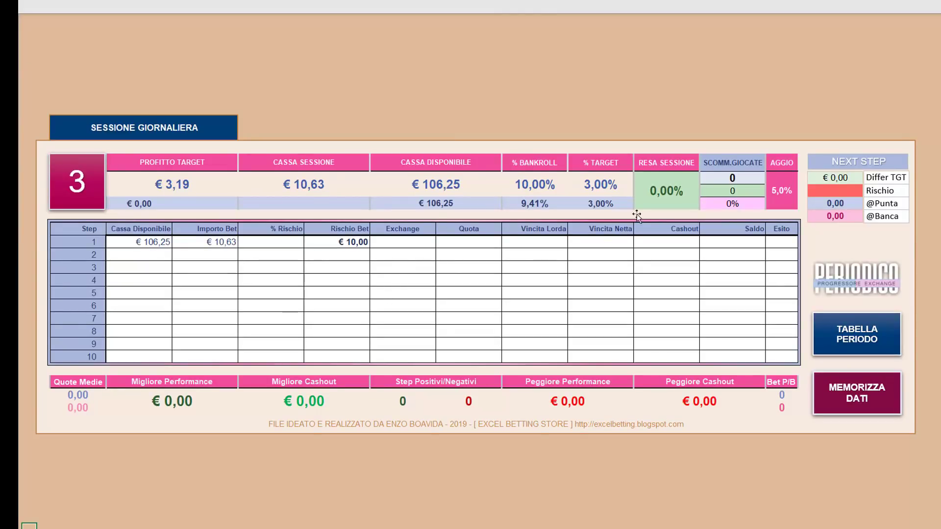
pyautogui.click(791, 186)
pyautogui.click(399, 246)
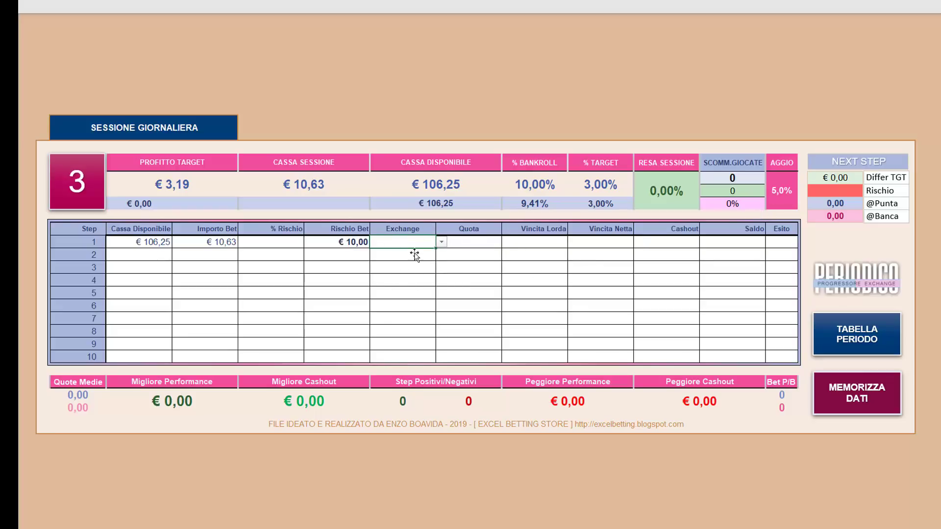
pyautogui.click(393, 269)
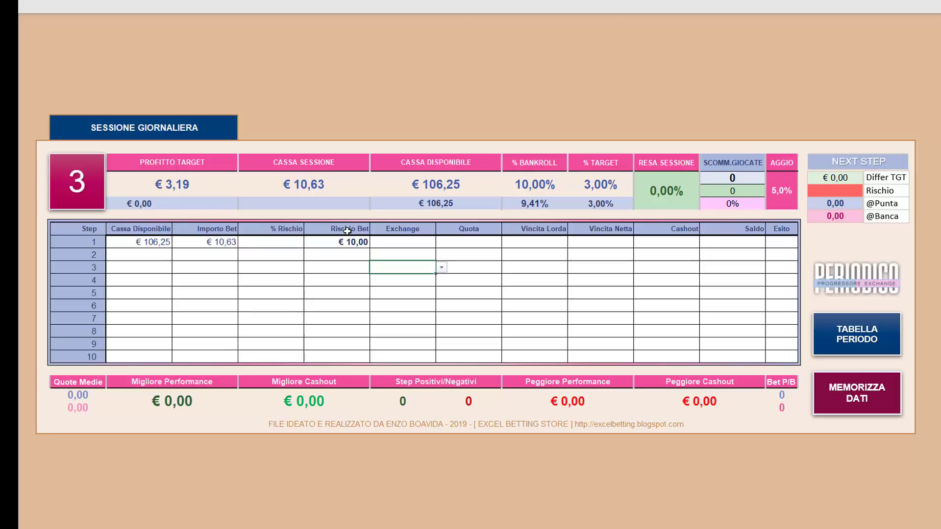
pyautogui.click(396, 243)
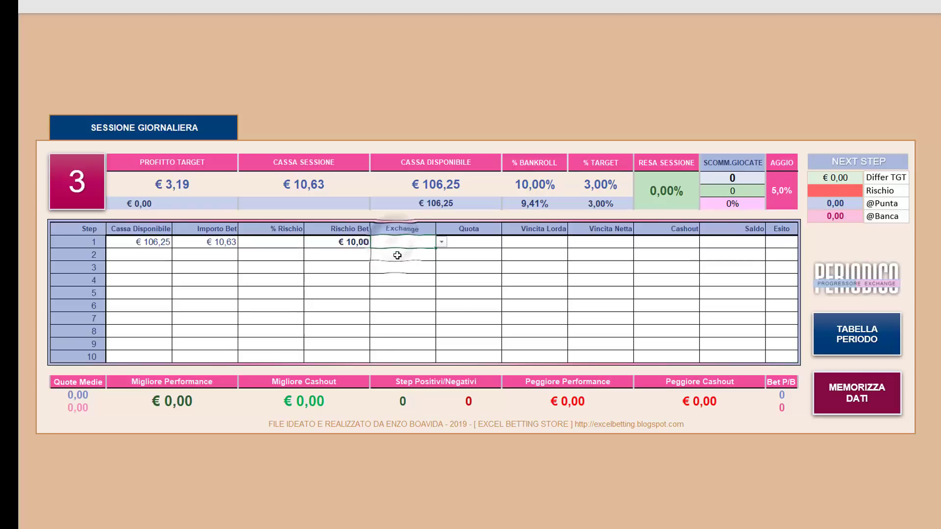
pyautogui.click(404, 257)
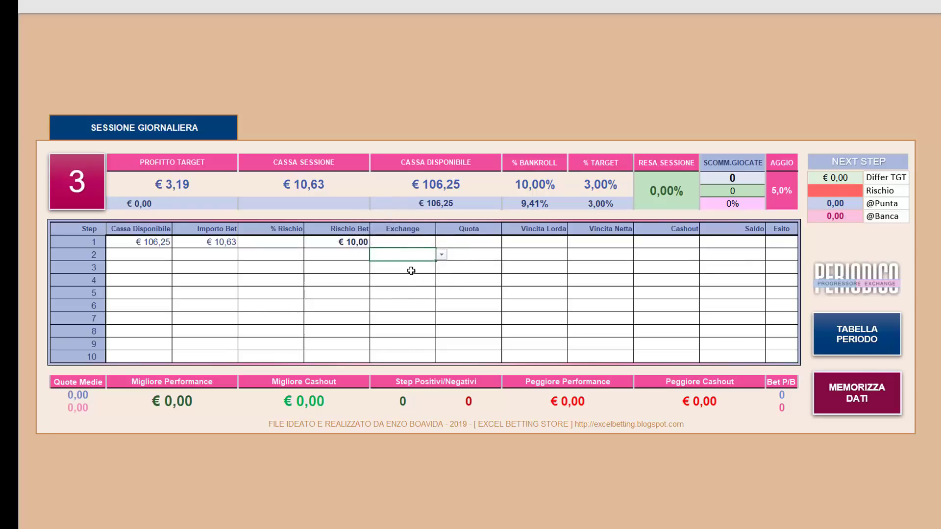
pyautogui.click(411, 271)
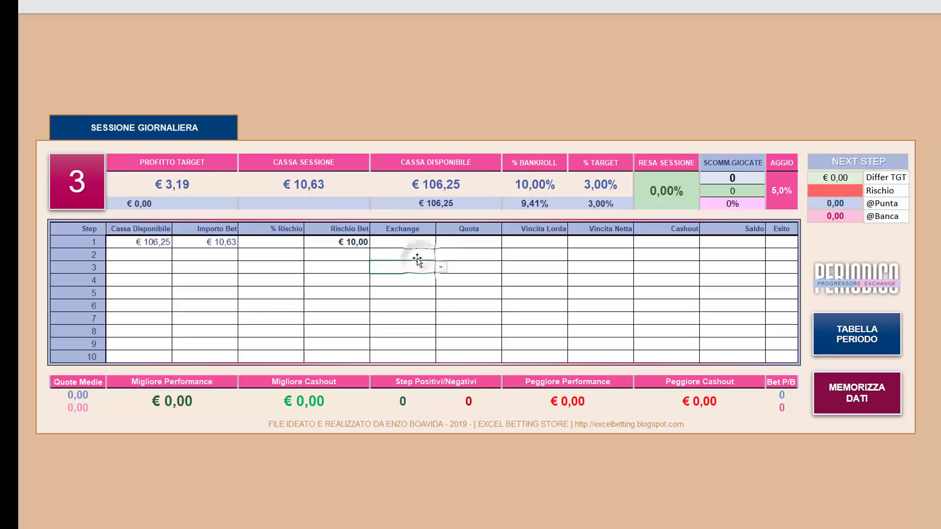
pyautogui.click(414, 251)
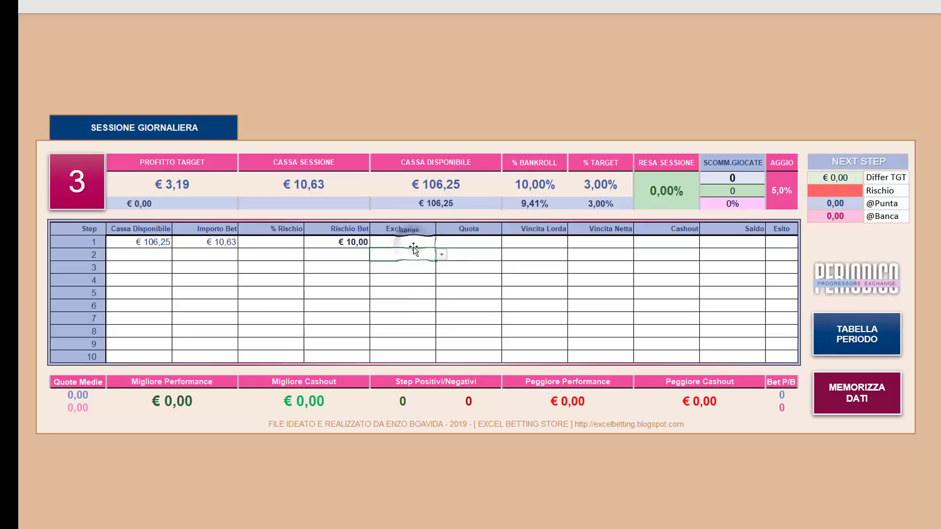
pyautogui.click(402, 255)
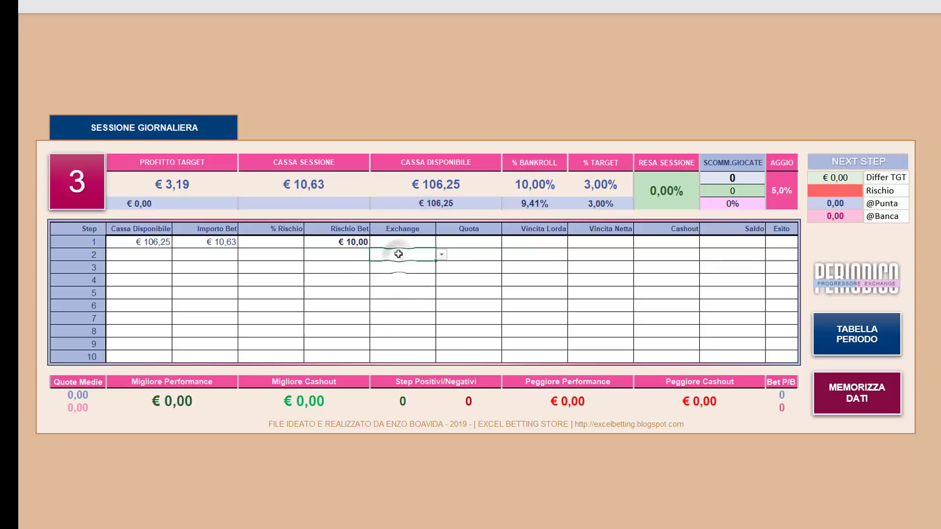
pyautogui.click(393, 265)
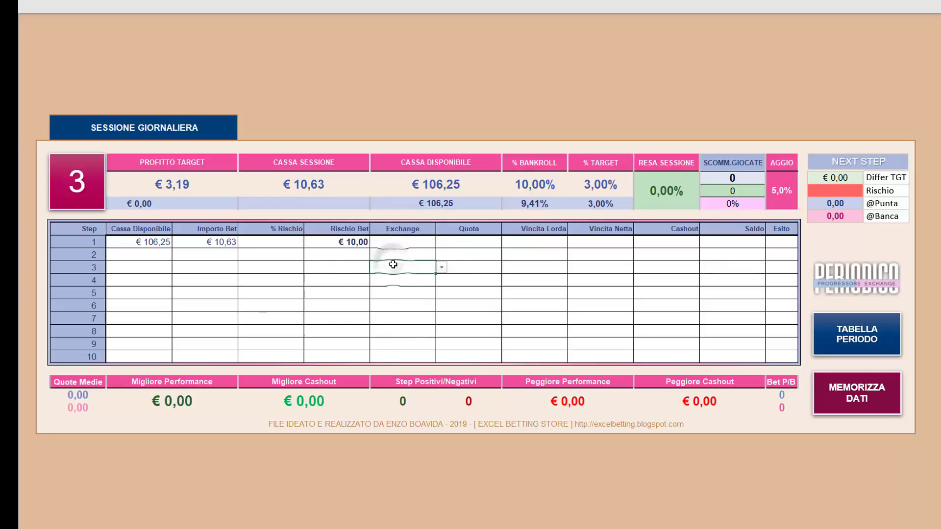
pyautogui.click(397, 254)
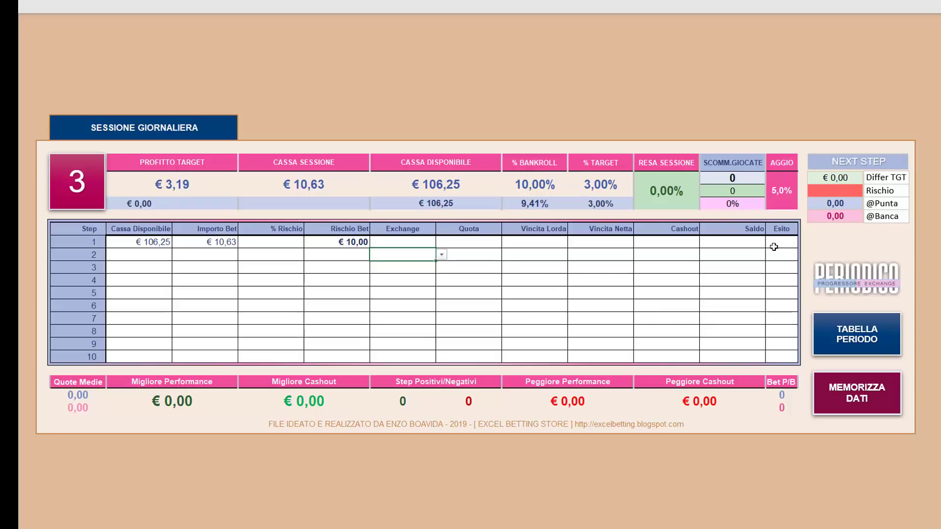
pyautogui.click(825, 328)
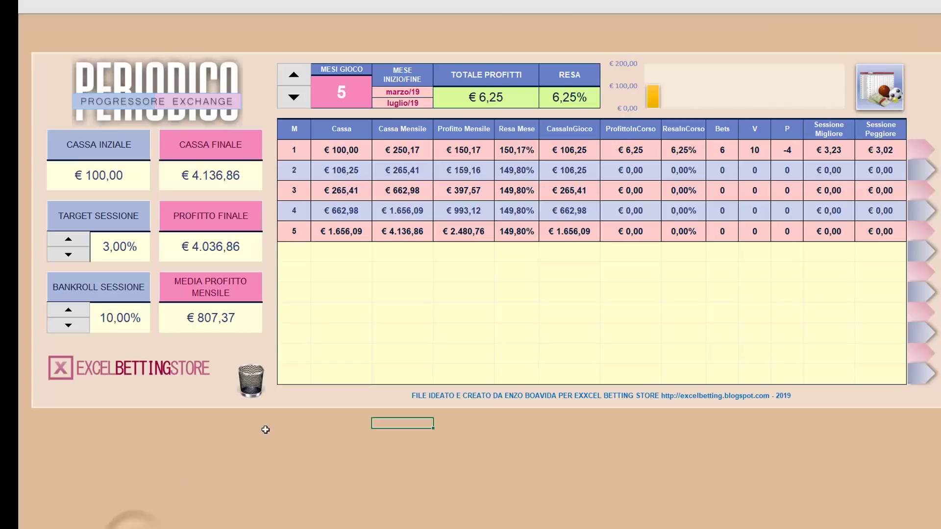
# Return to the PERIODICO summary: five months, €6,25 total profit at 6,25%.
pyautogui.click(265, 430)
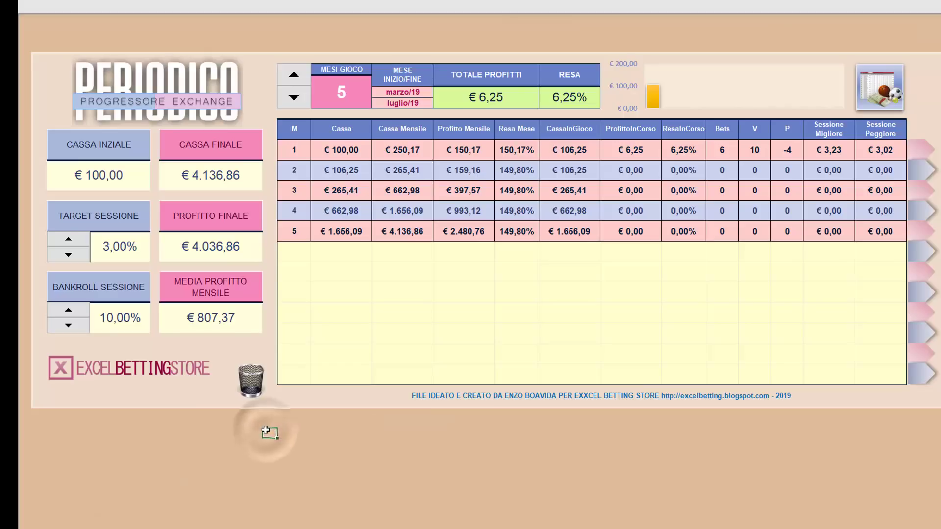